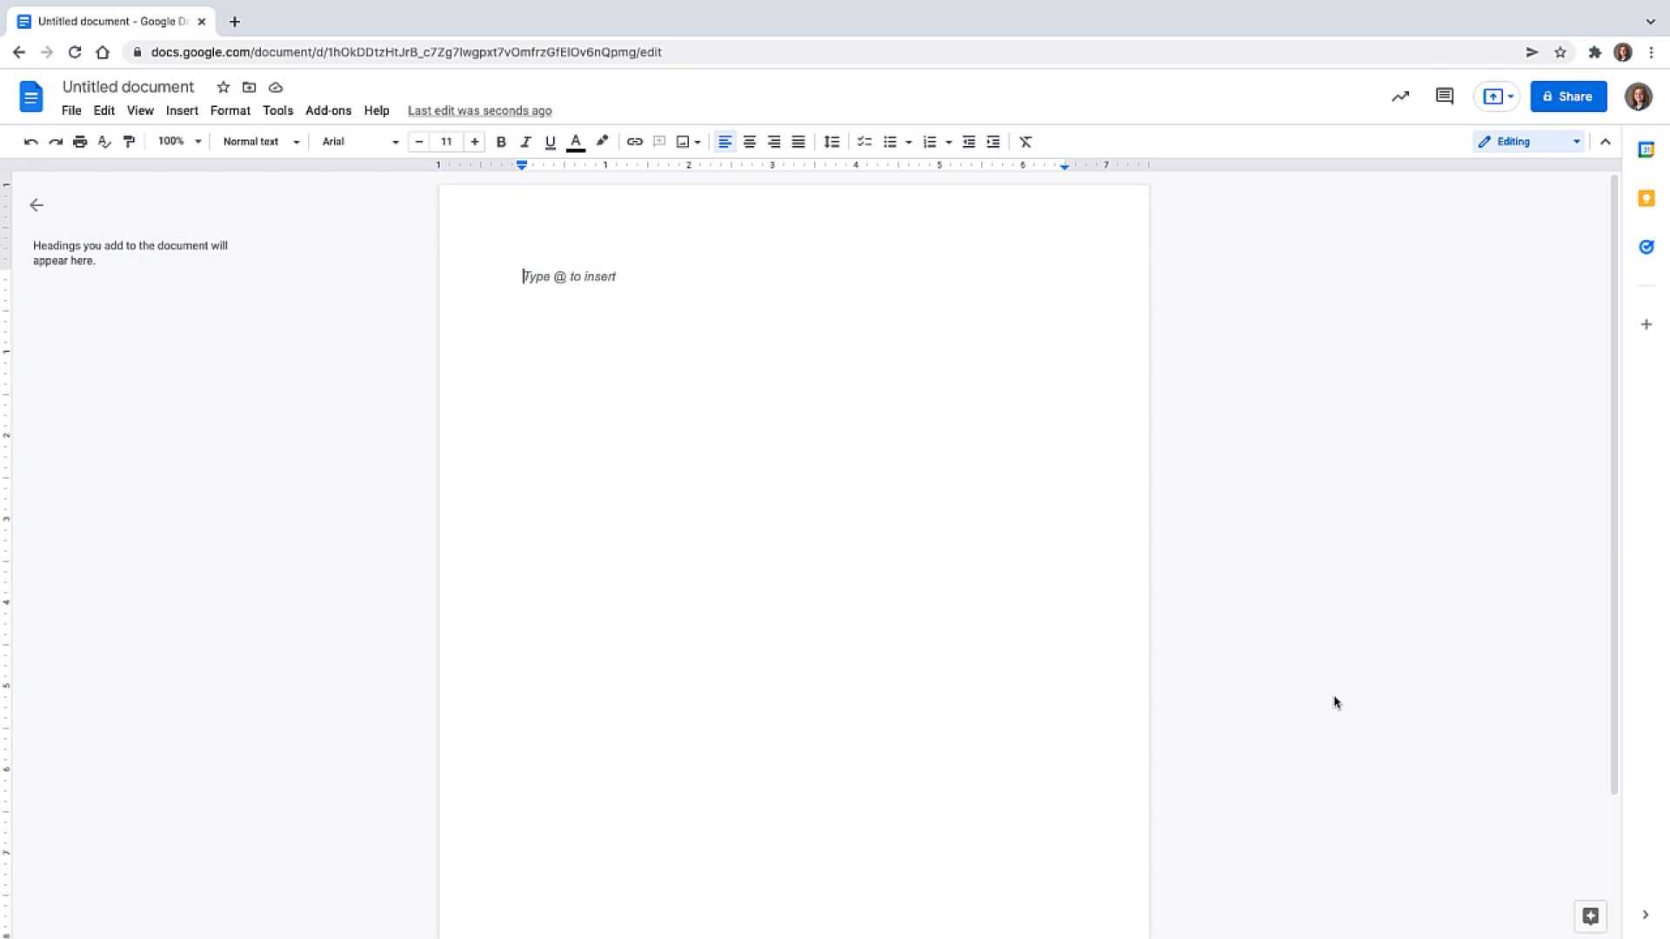
Step: Search the web for "books" images and insert the photo of stacked old books in front of a bookshelf
click(183, 111)
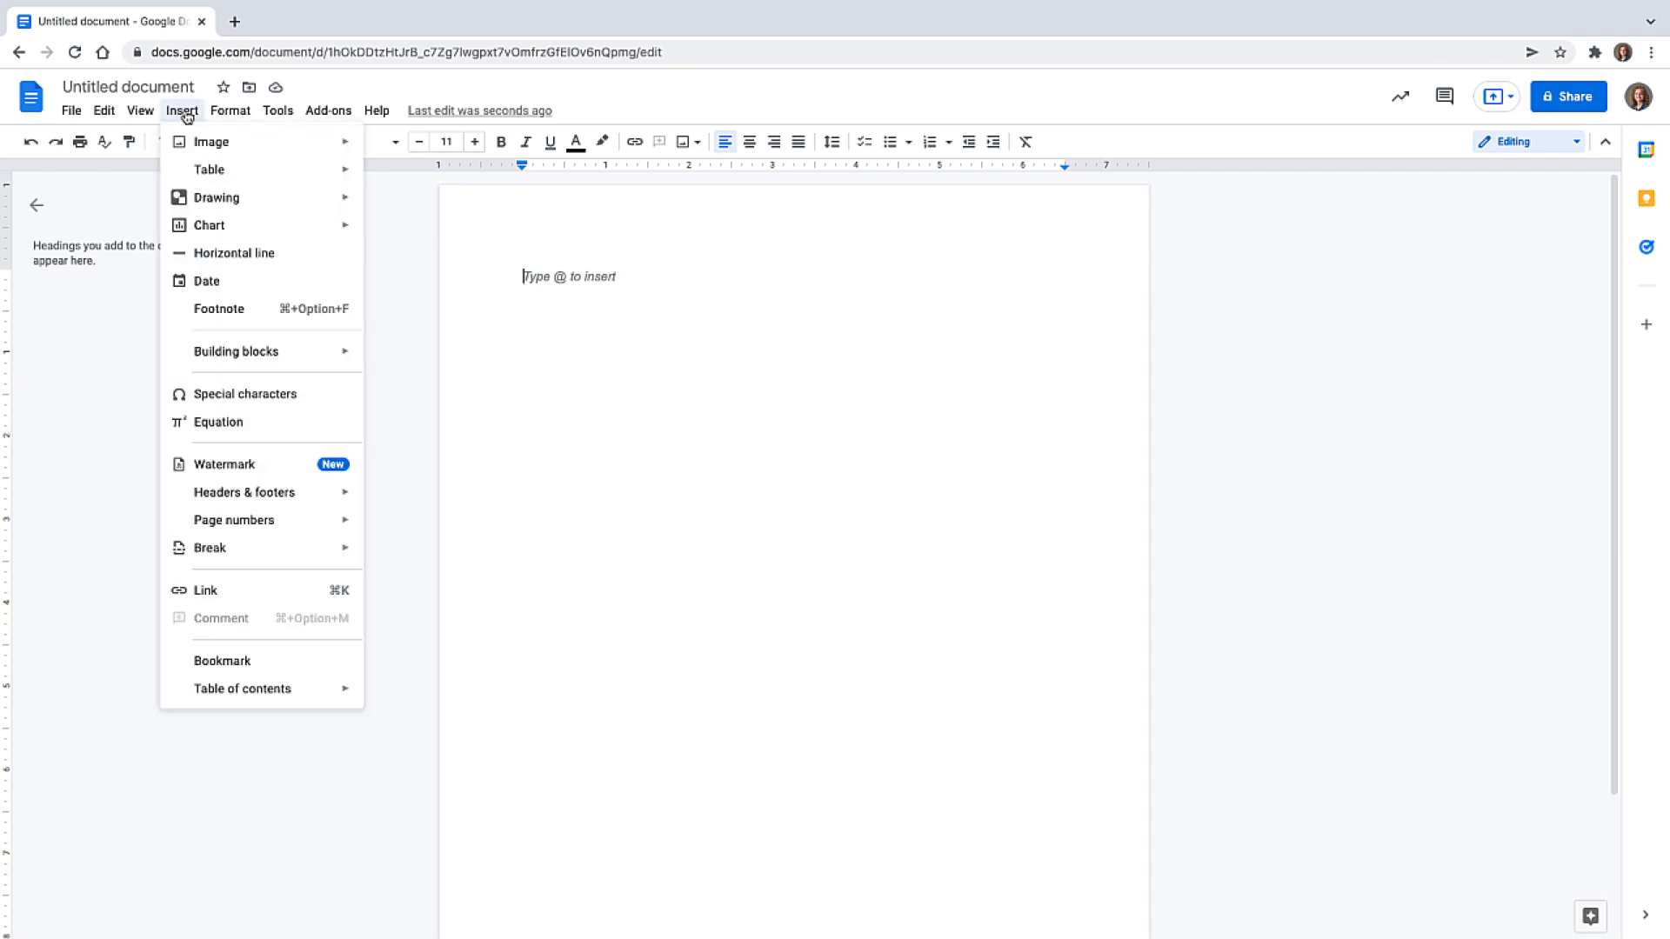
mouse_move(278, 149)
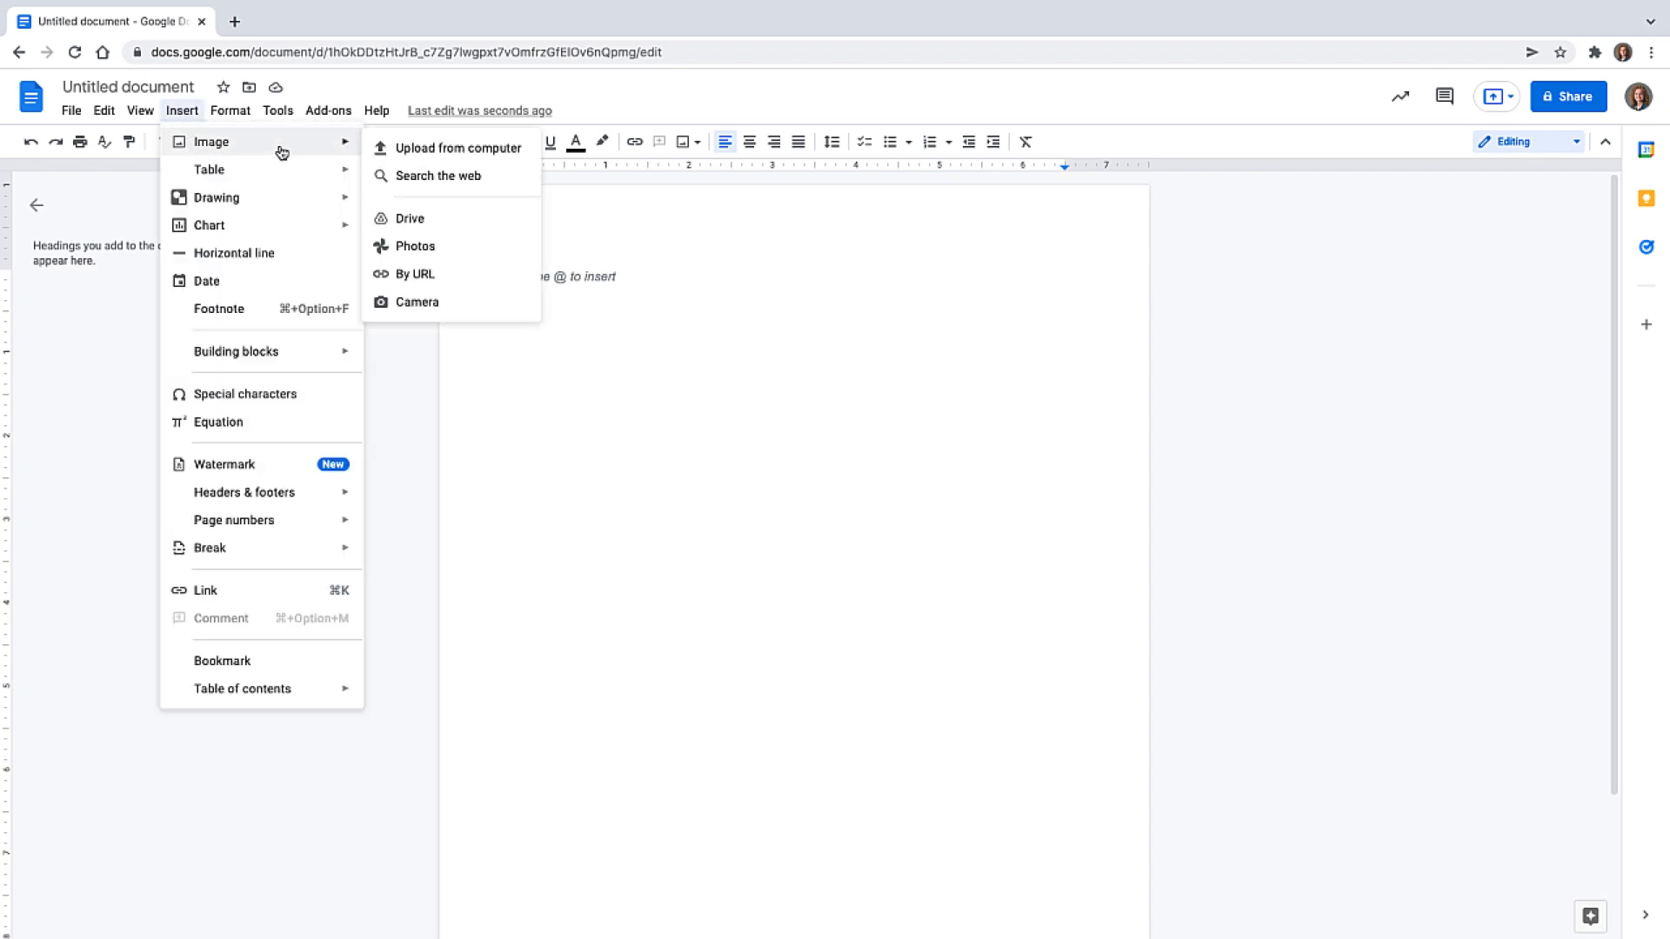
click(420, 175)
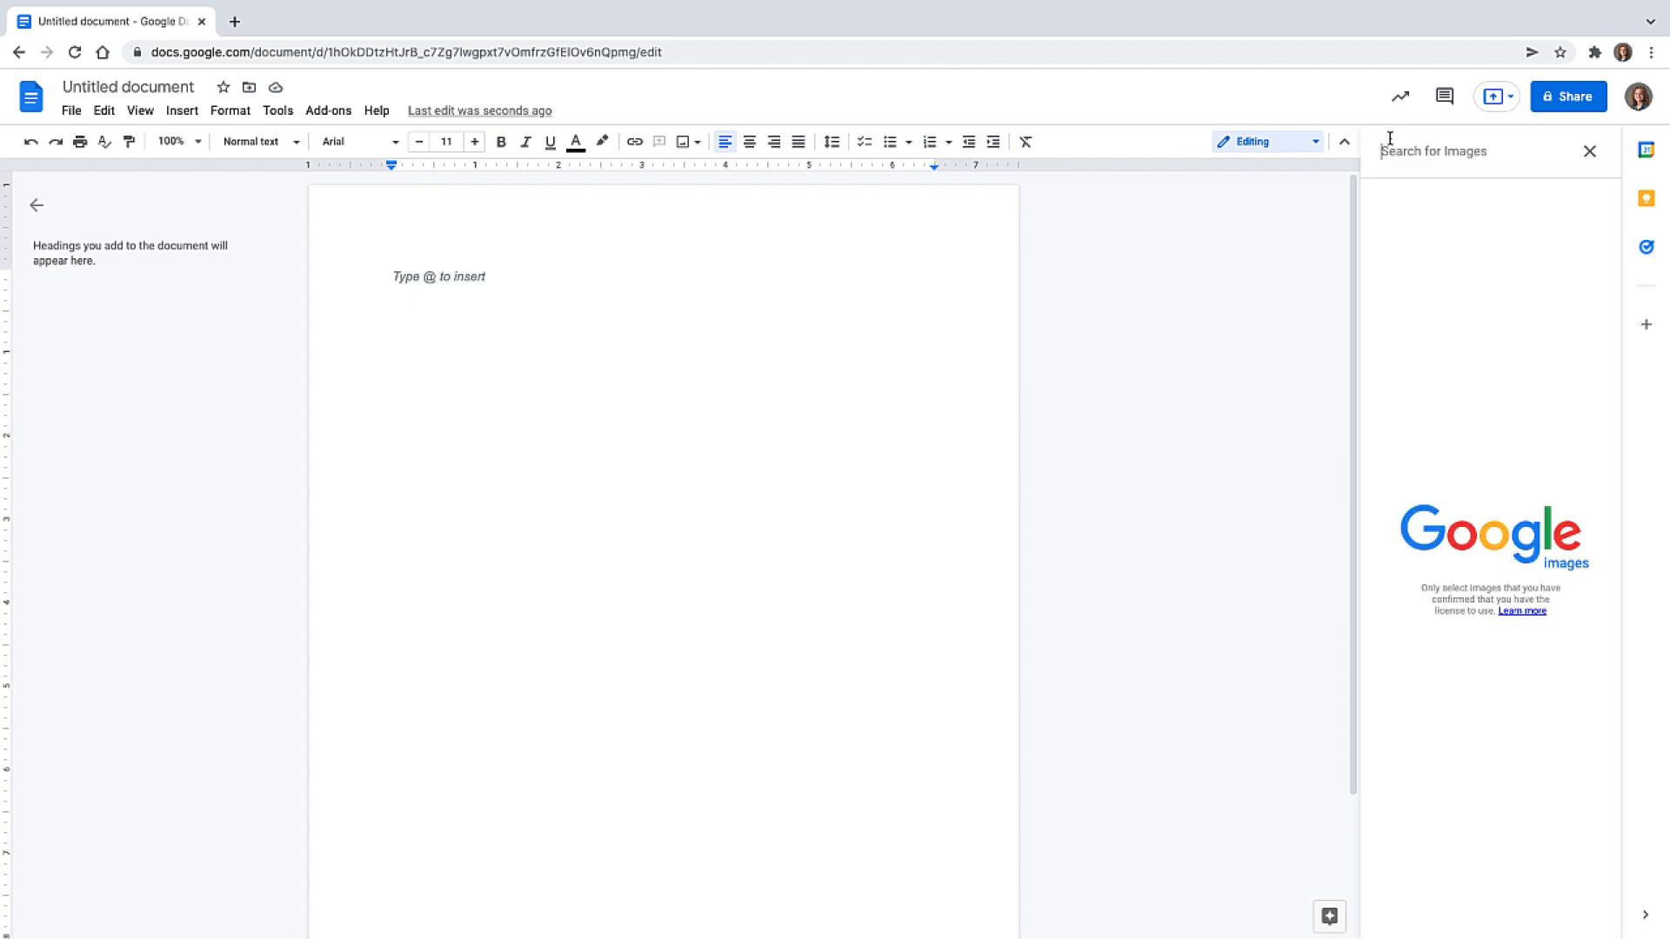
text(books)
key(Return)
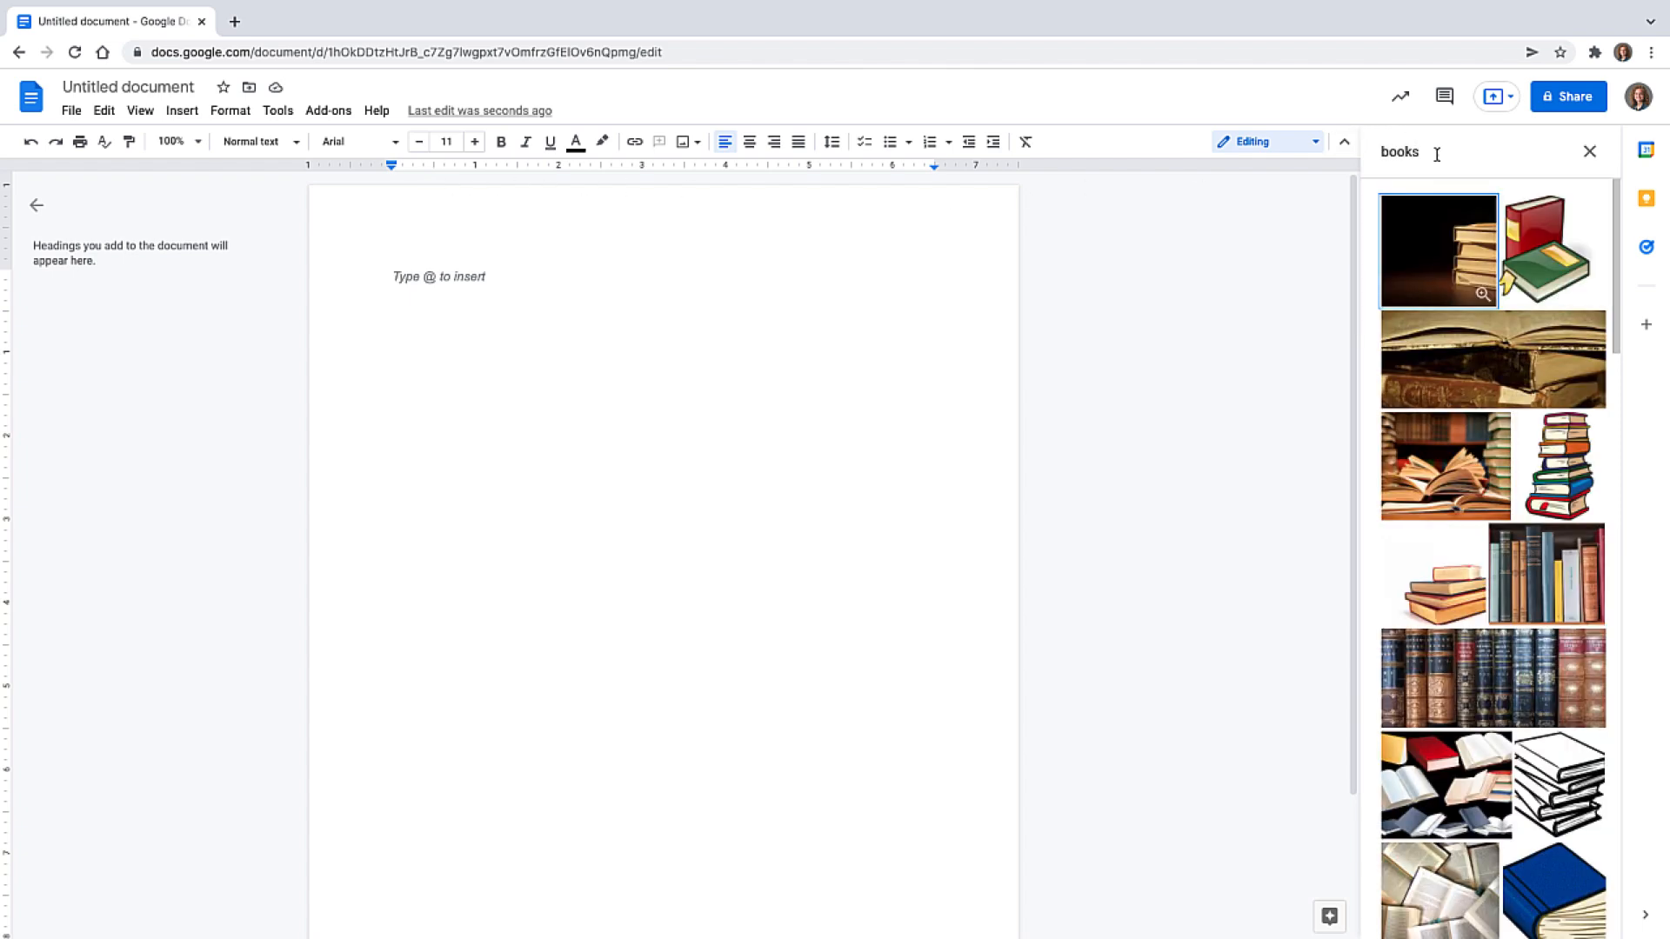
scroll(1486, 348, down, 5)
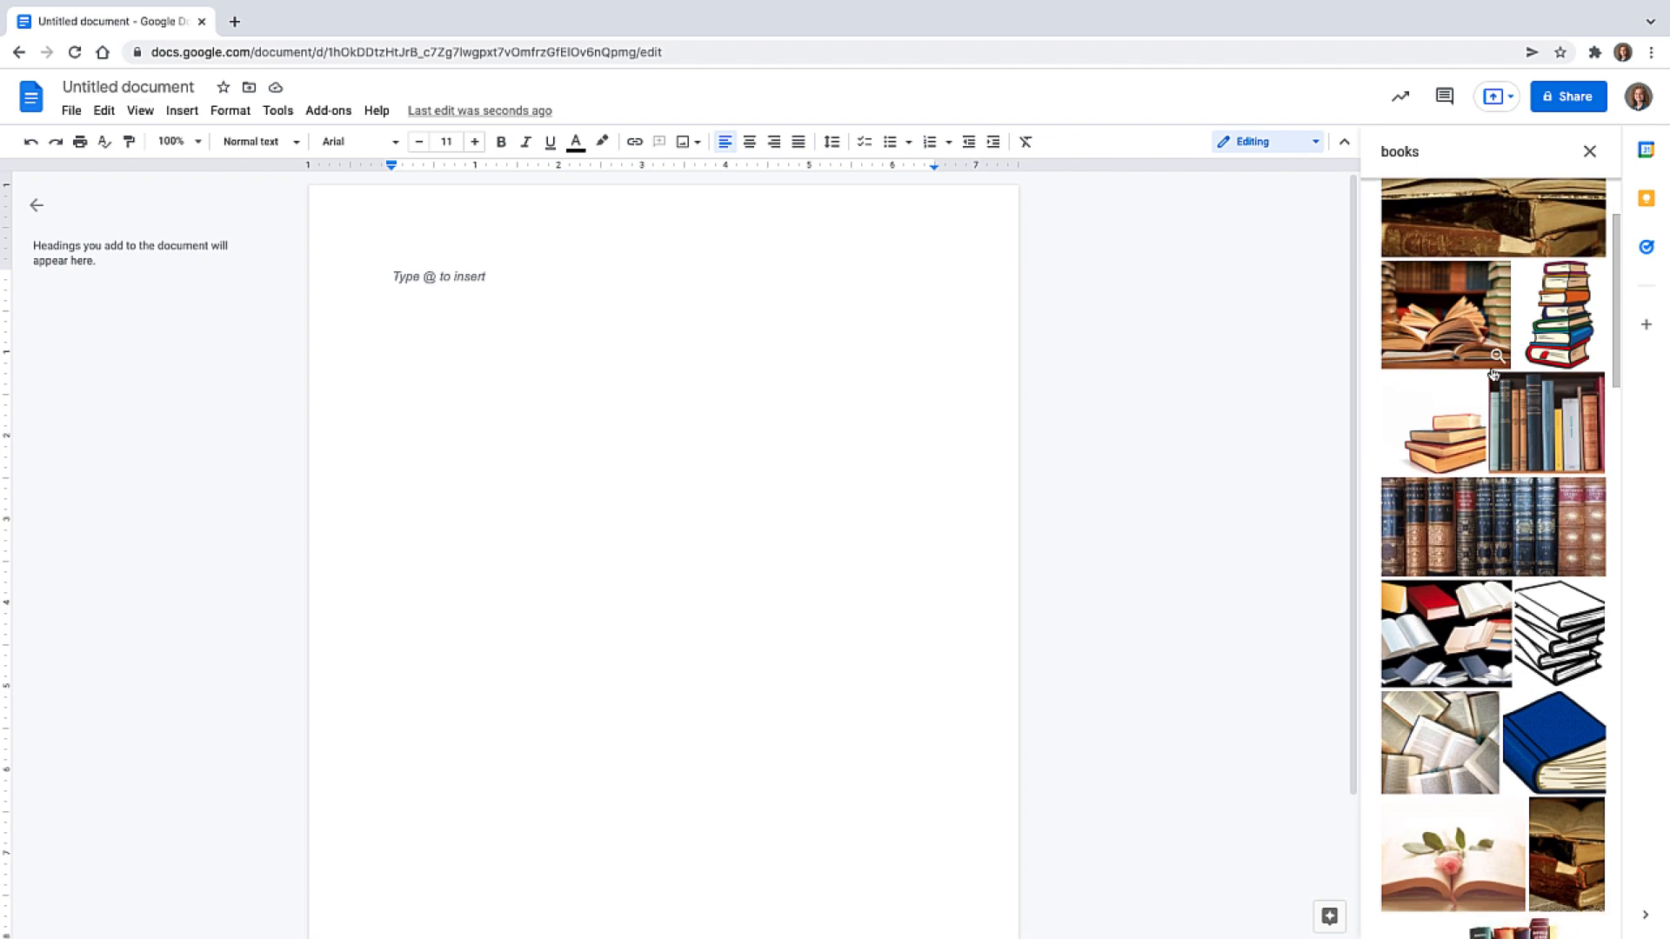
scroll(1494, 372, down, 4)
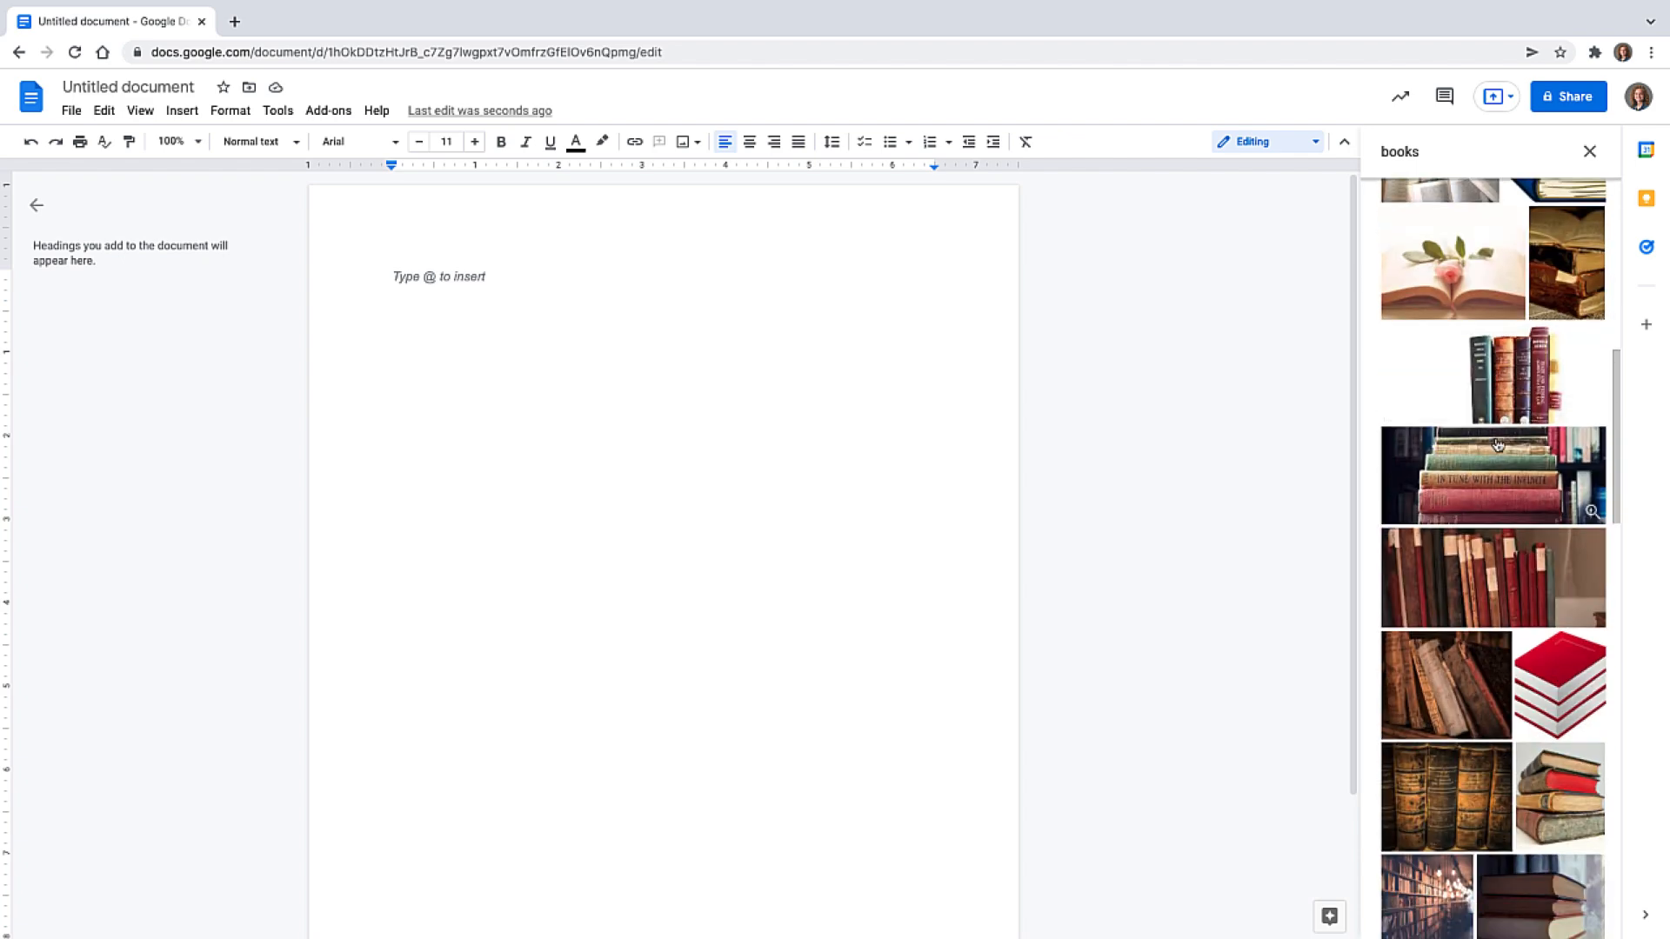
click(1494, 470)
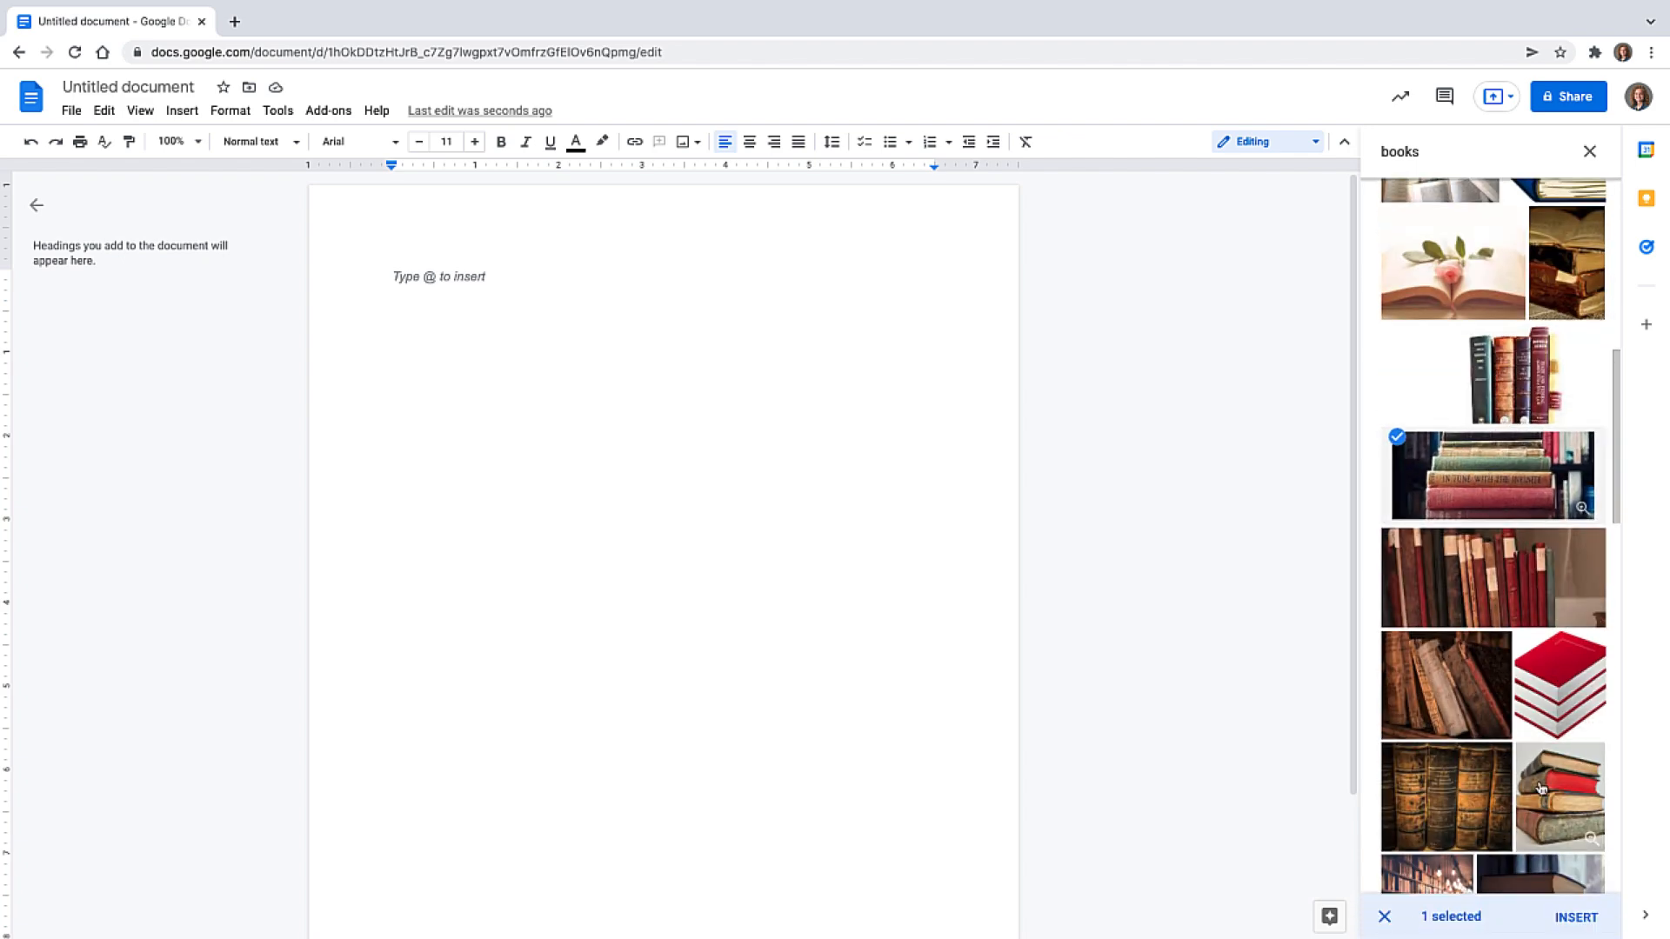
click(1576, 917)
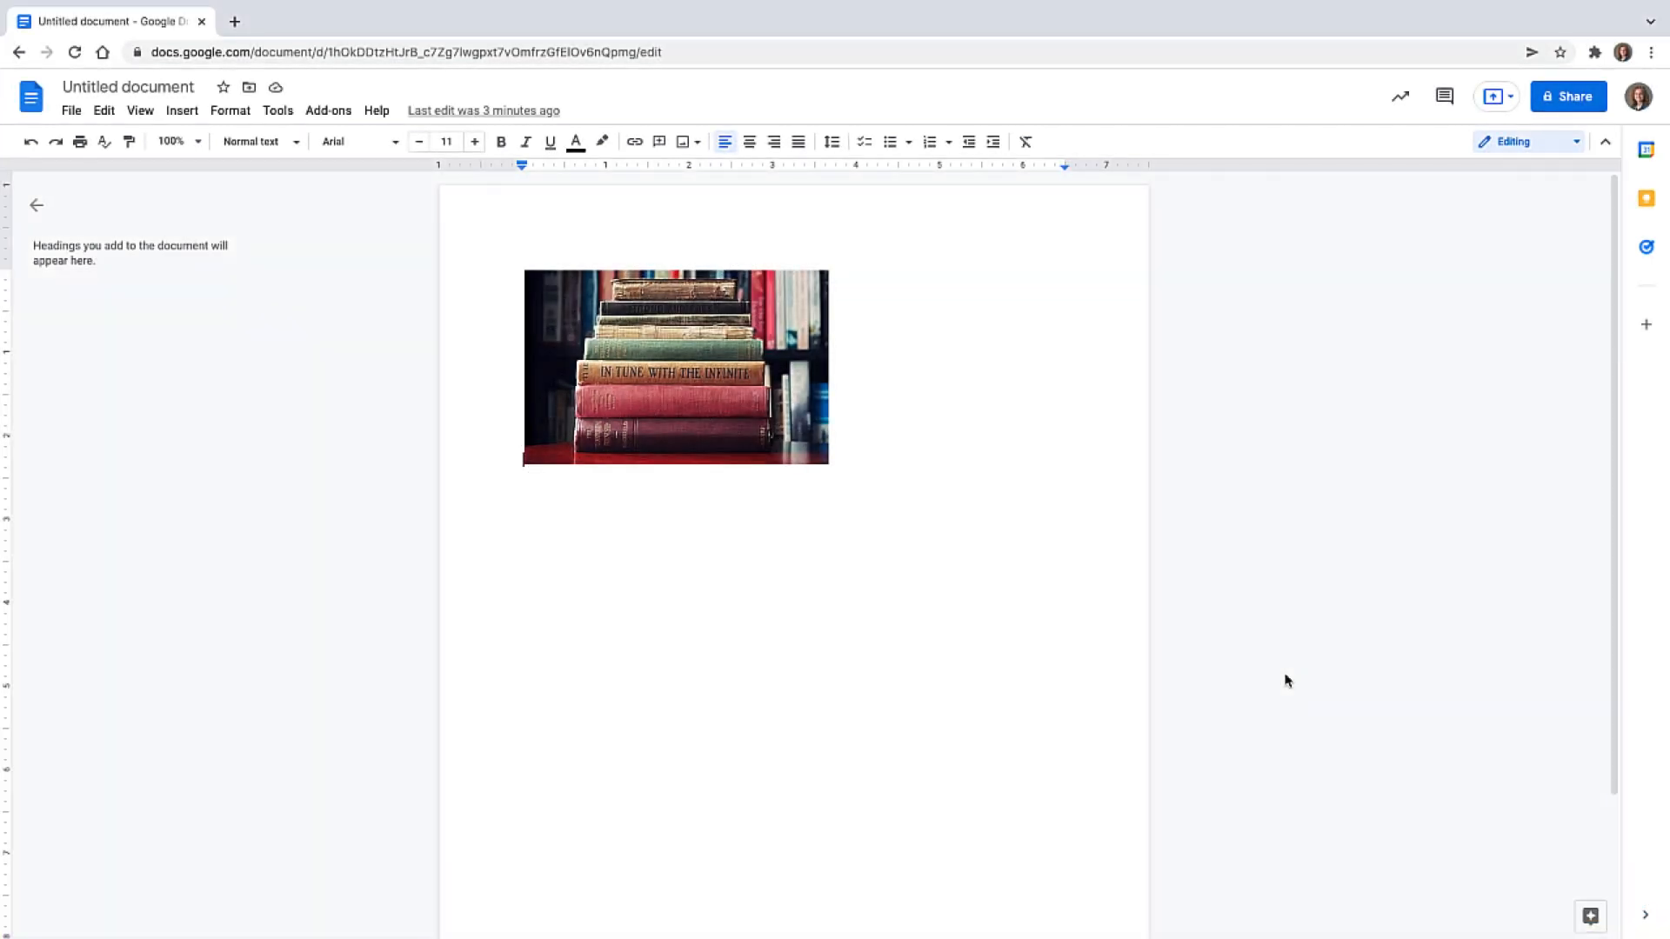
Step: Create a new drawing and draw a wavy scroll-like flowchart shape about 3.4 inches wide and 3.4 inches tall
click(182, 111)
mouse_move(331, 204)
click(411, 205)
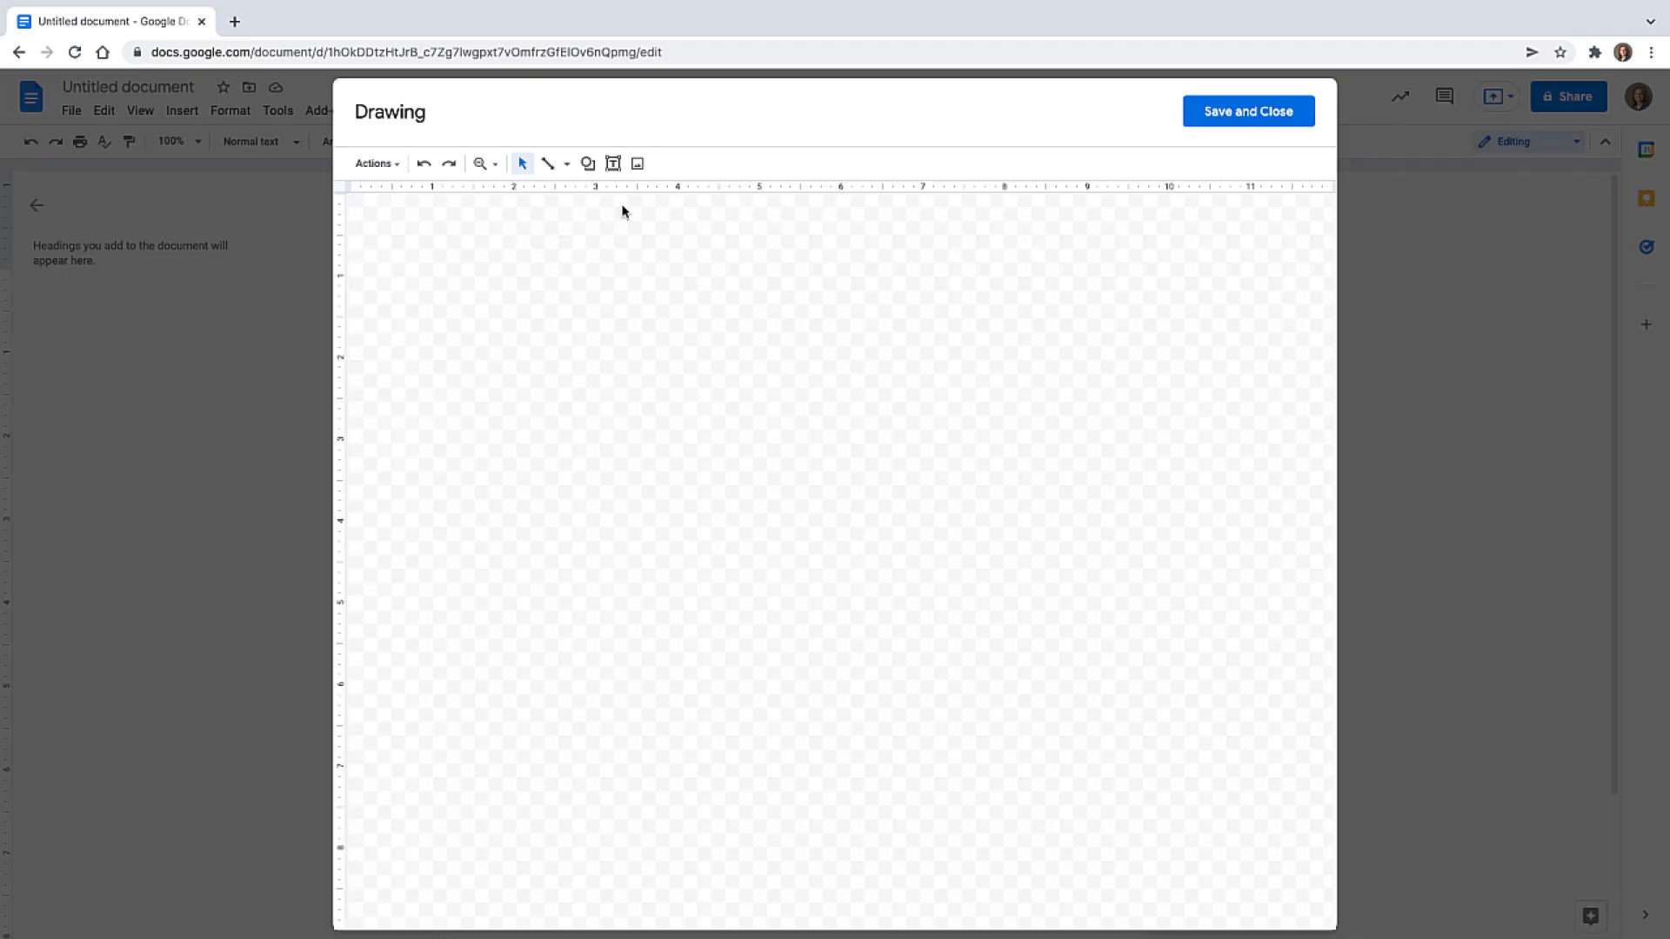
click(589, 166)
mouse_move(693, 197)
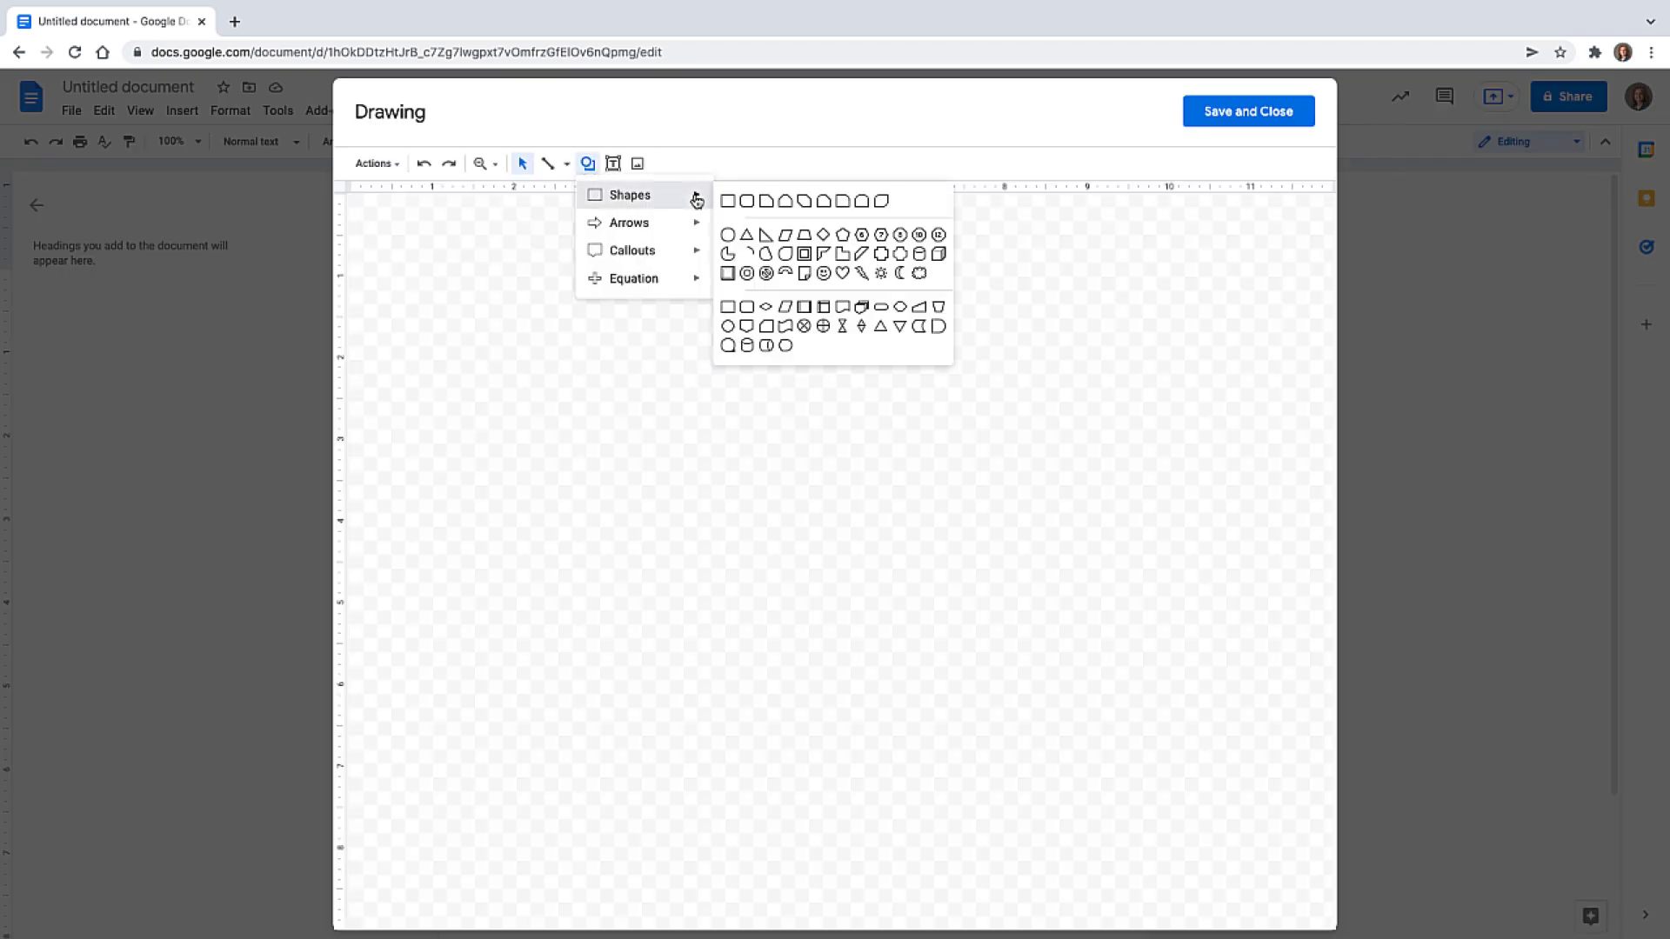
click(788, 328)
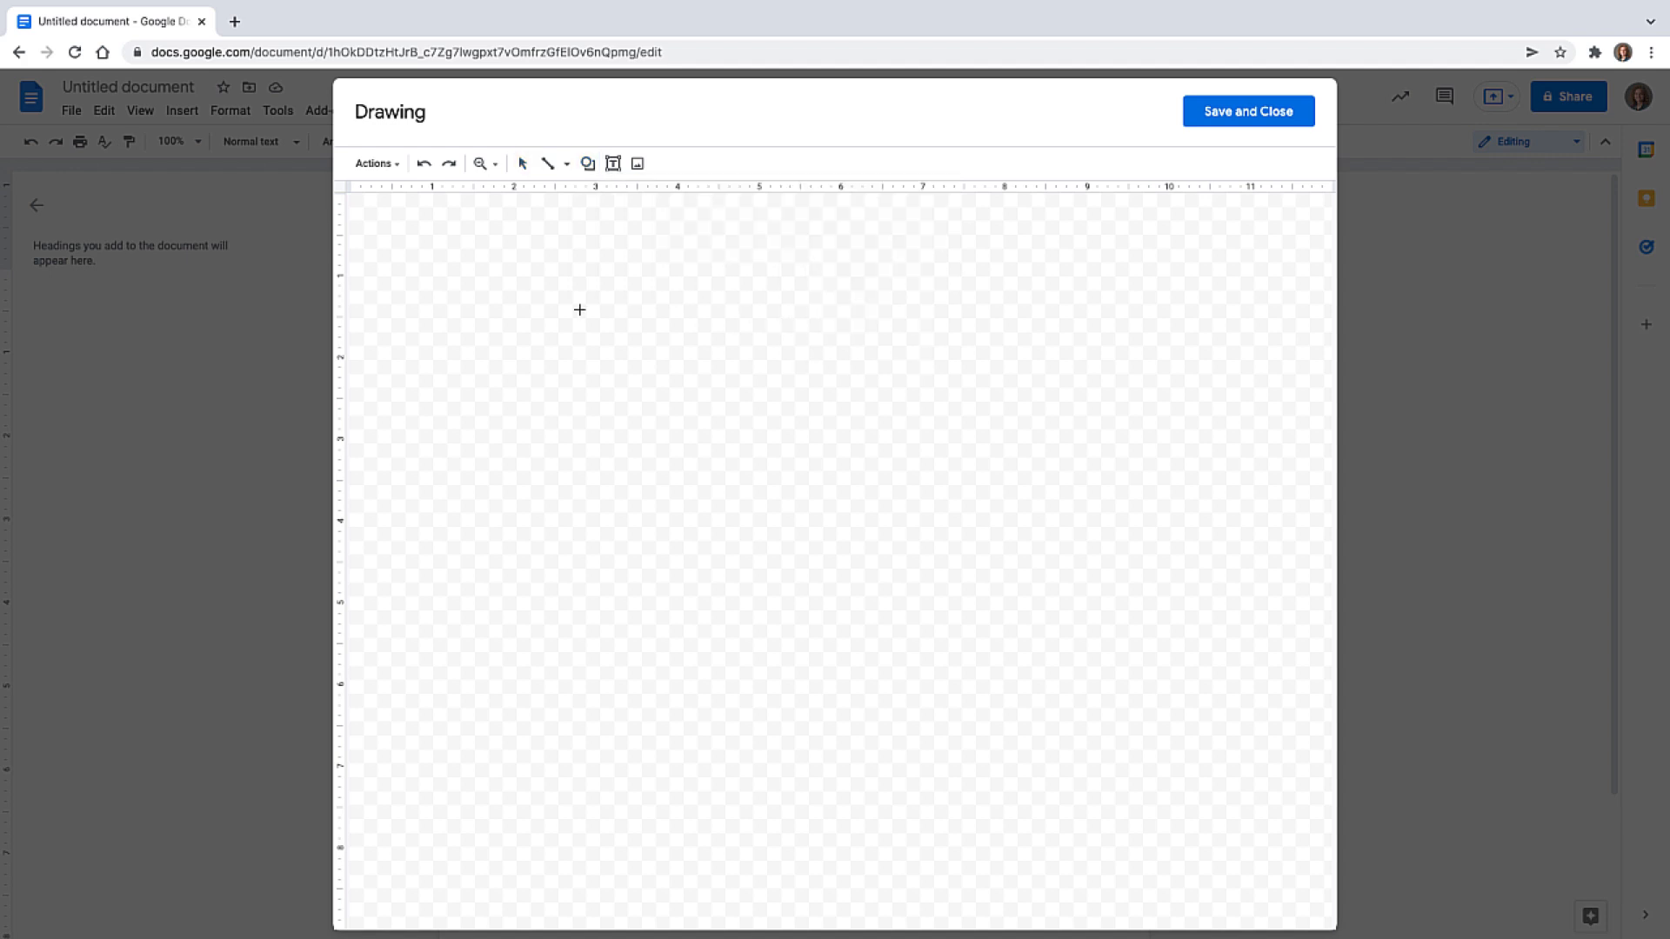
mouse_move(479, 270)
mouse_down()
mouse_move(480, 390)
mouse_move(582, 540)
mouse_move(754, 545)
mouse_up()
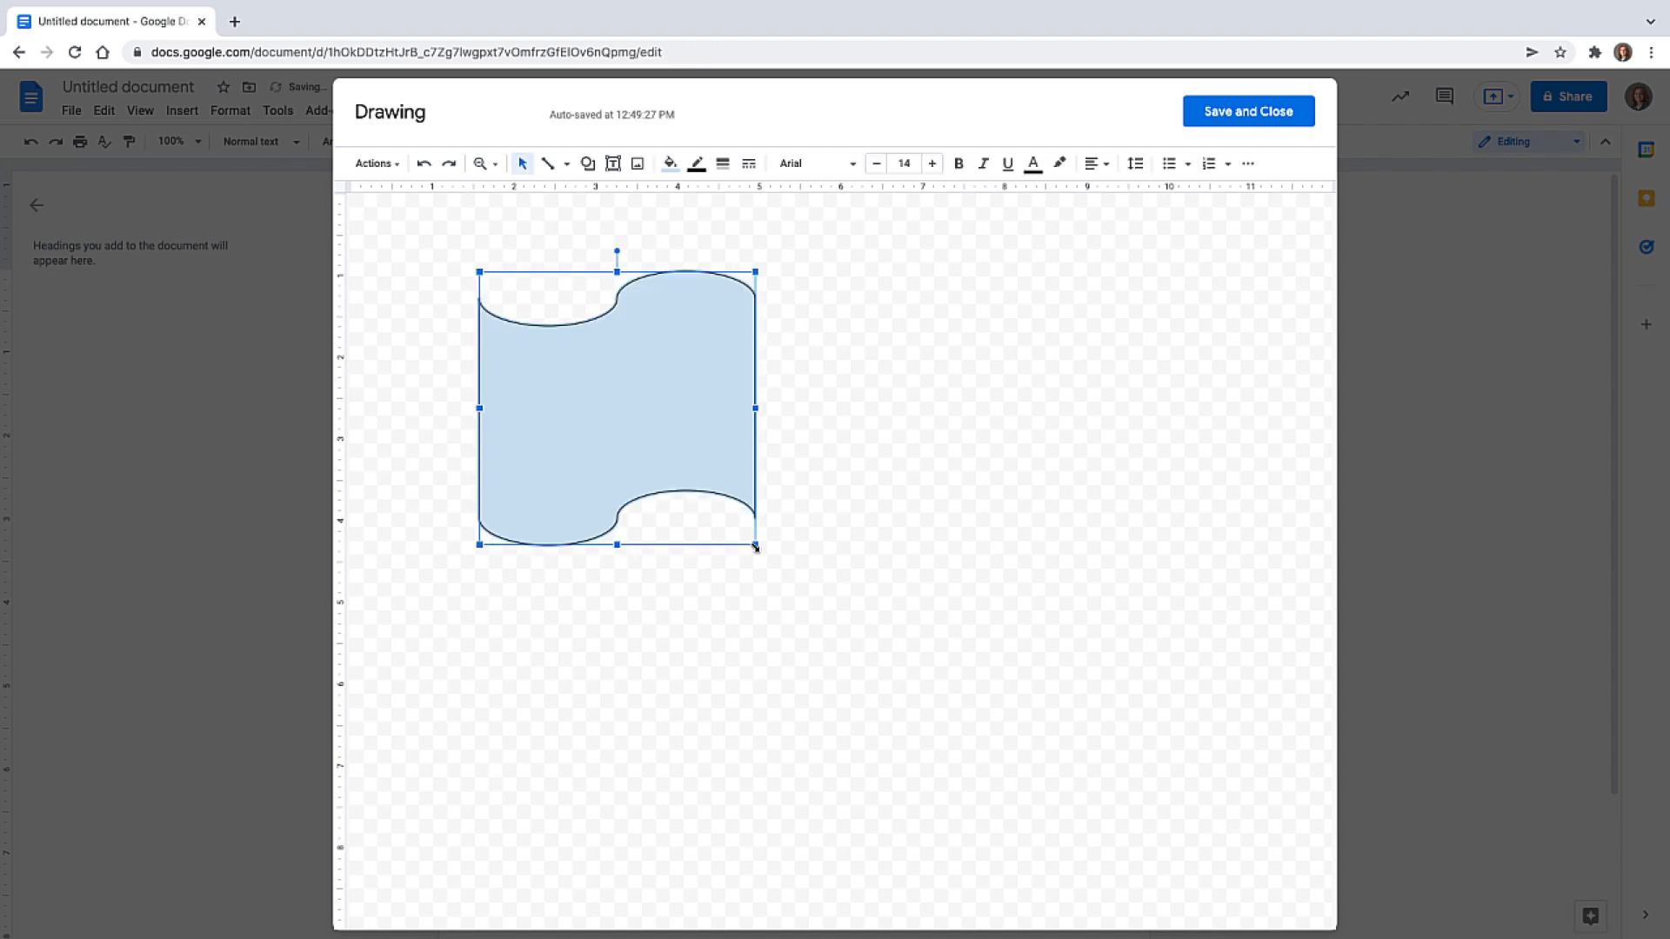
Step: Fill the wavy shape with light yellow 3 and colour its border the darkest brownish red
click(670, 164)
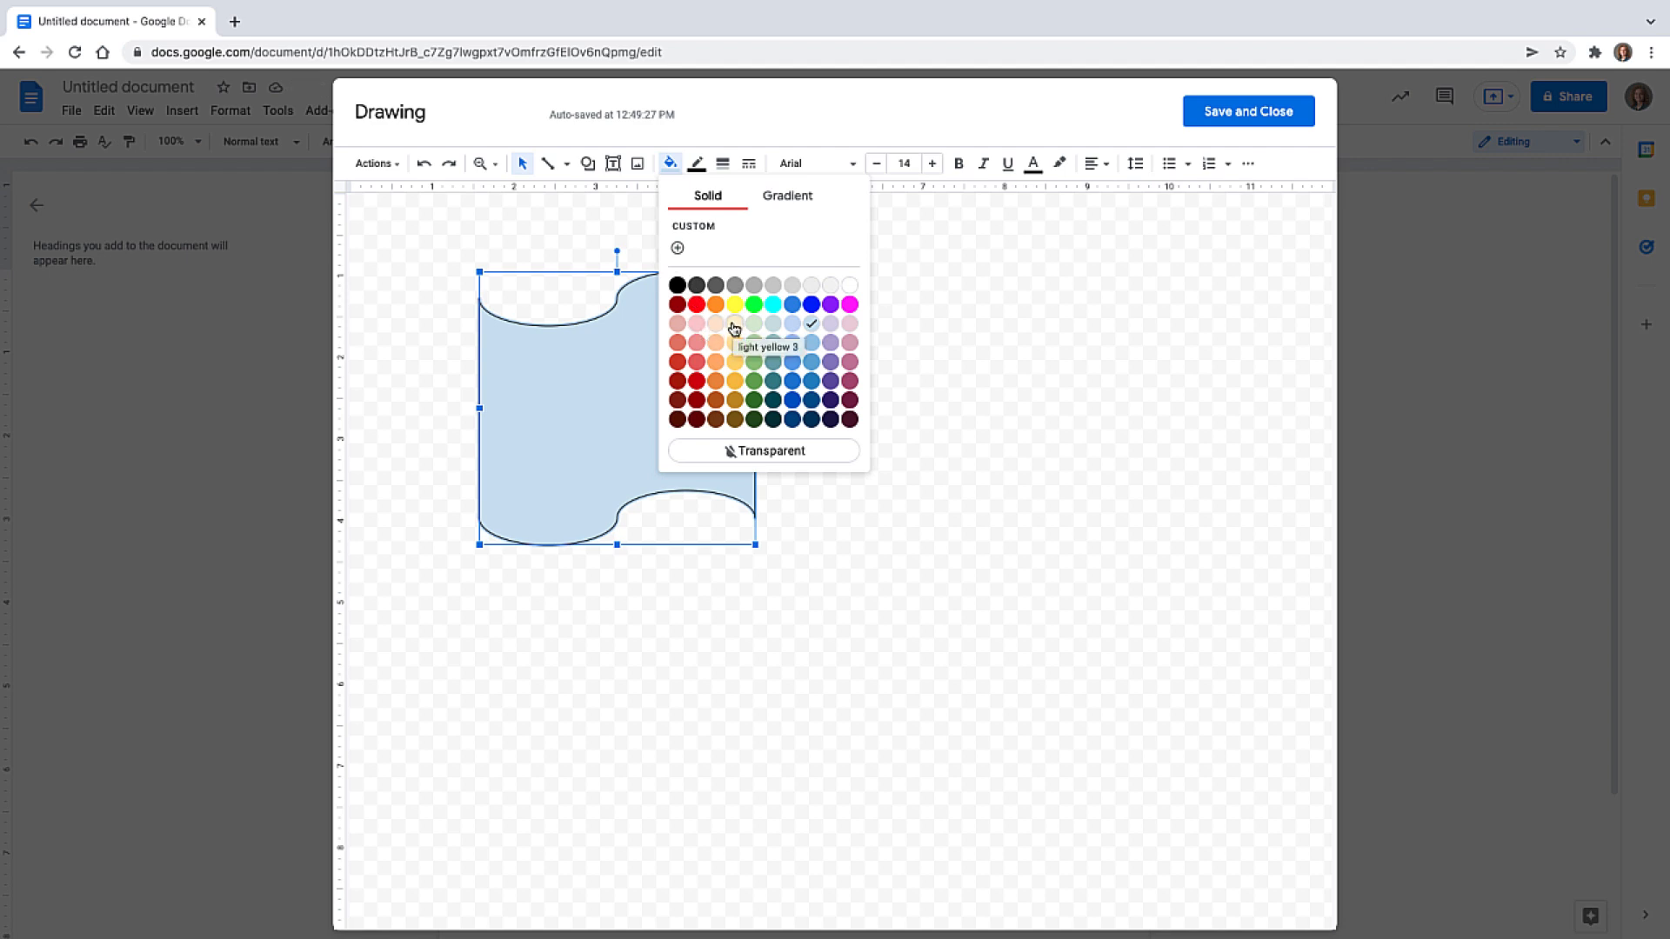
click(735, 330)
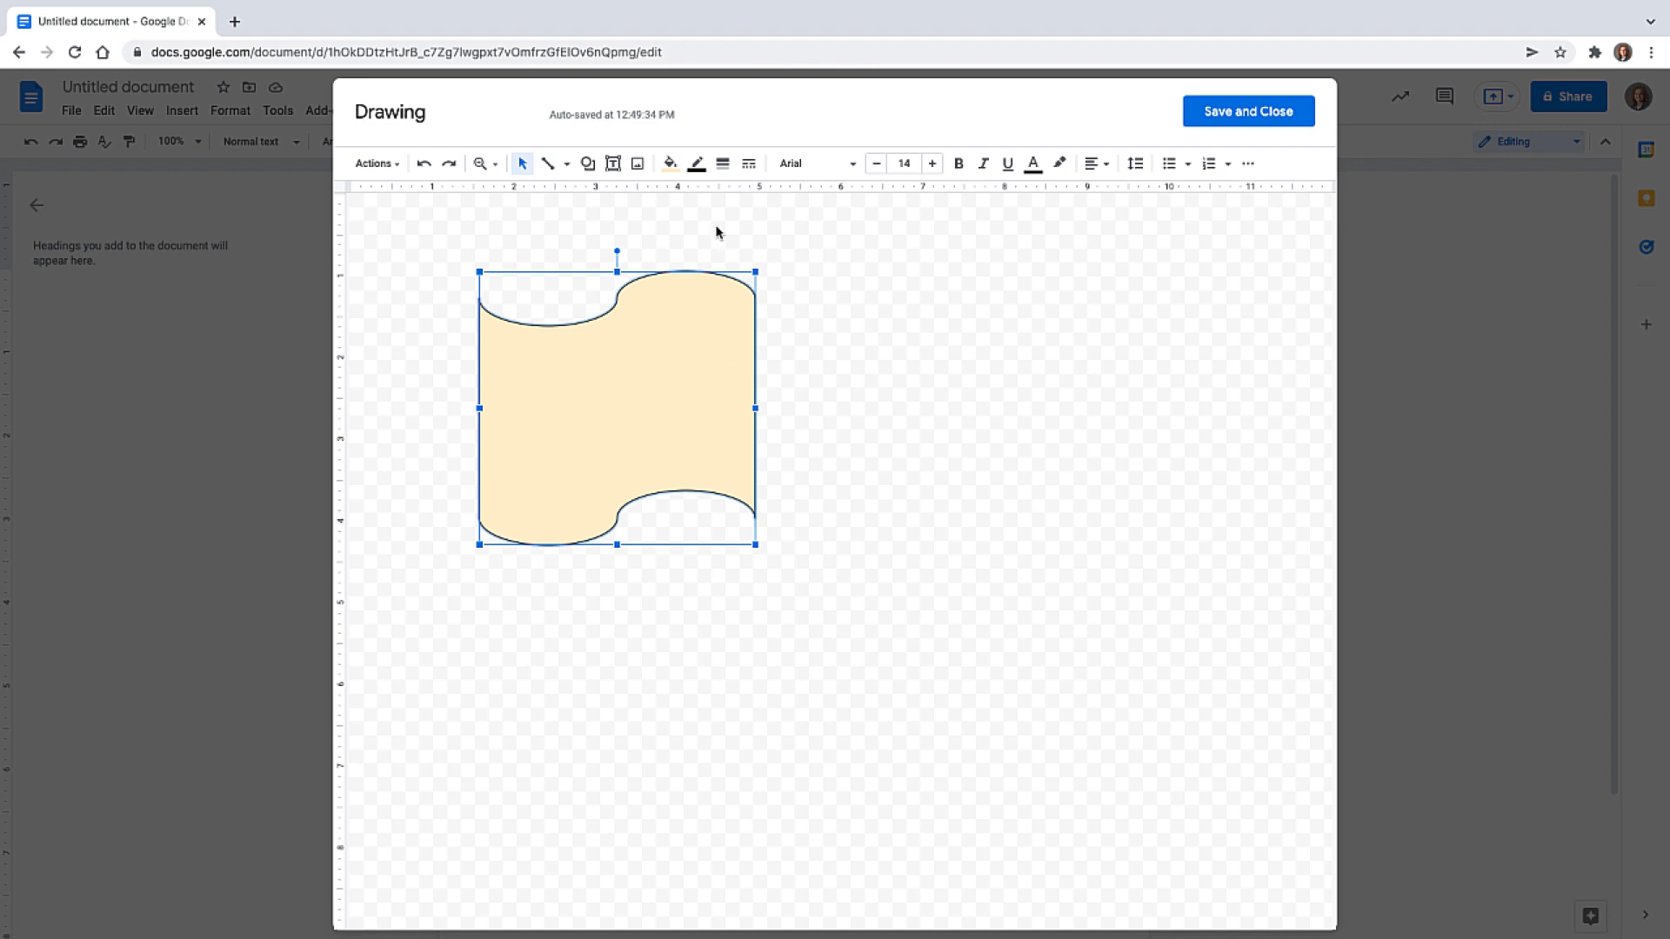
click(697, 165)
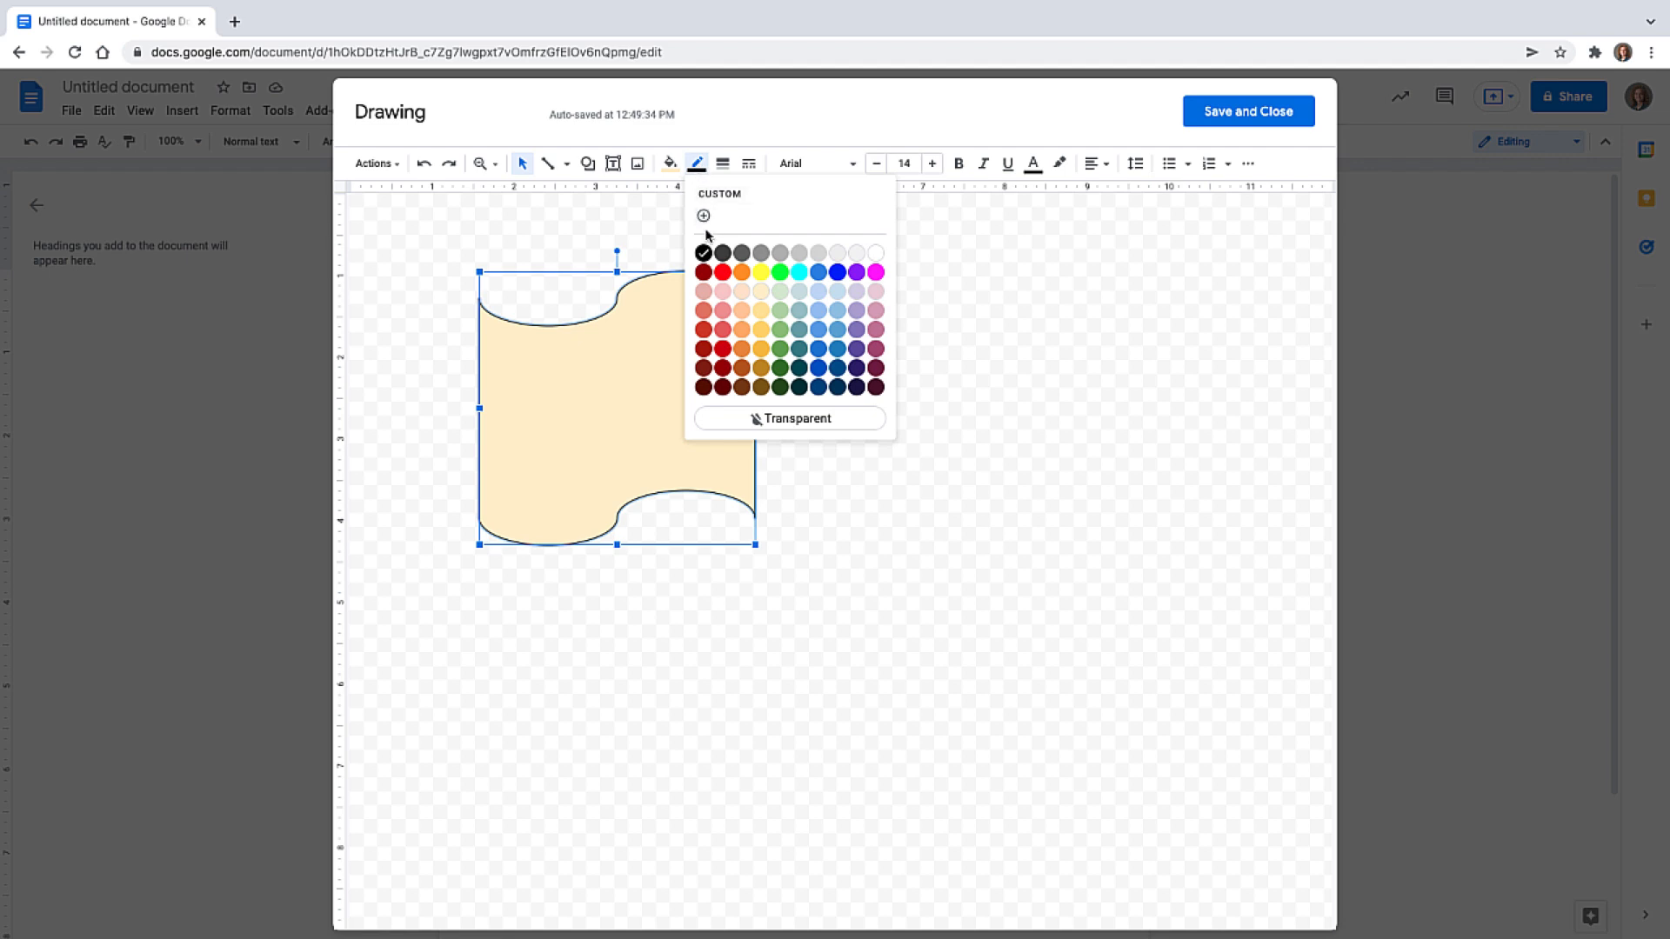
click(704, 388)
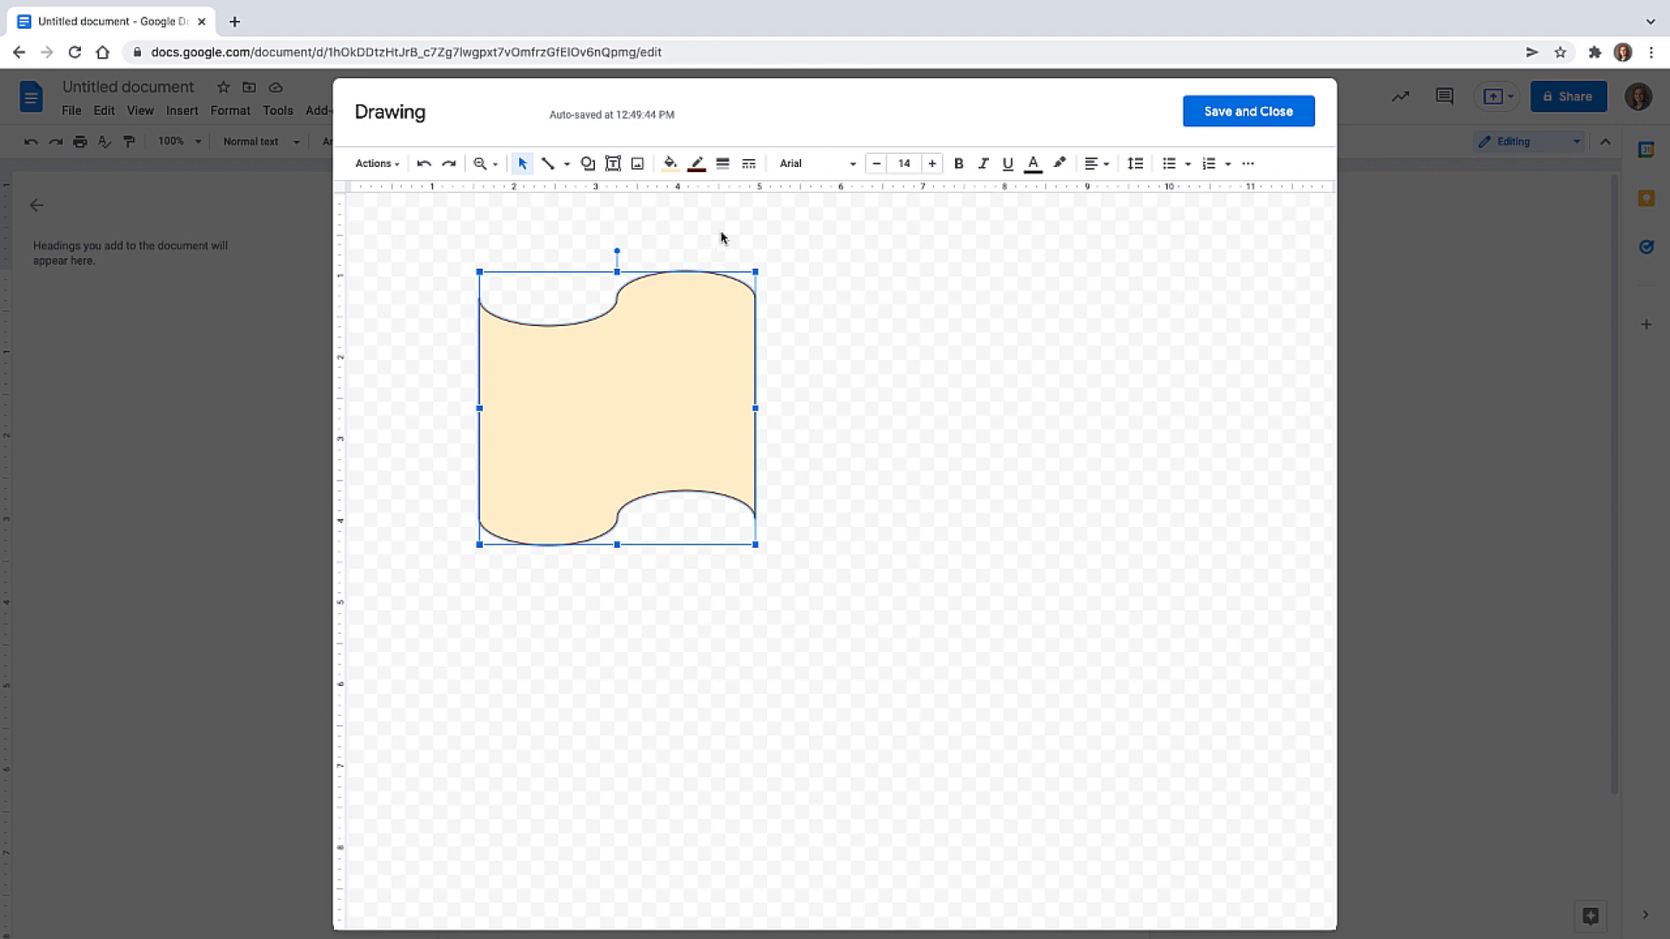
Step: Set the wavy shape's border weight to 2px and keep the solid line style
click(723, 164)
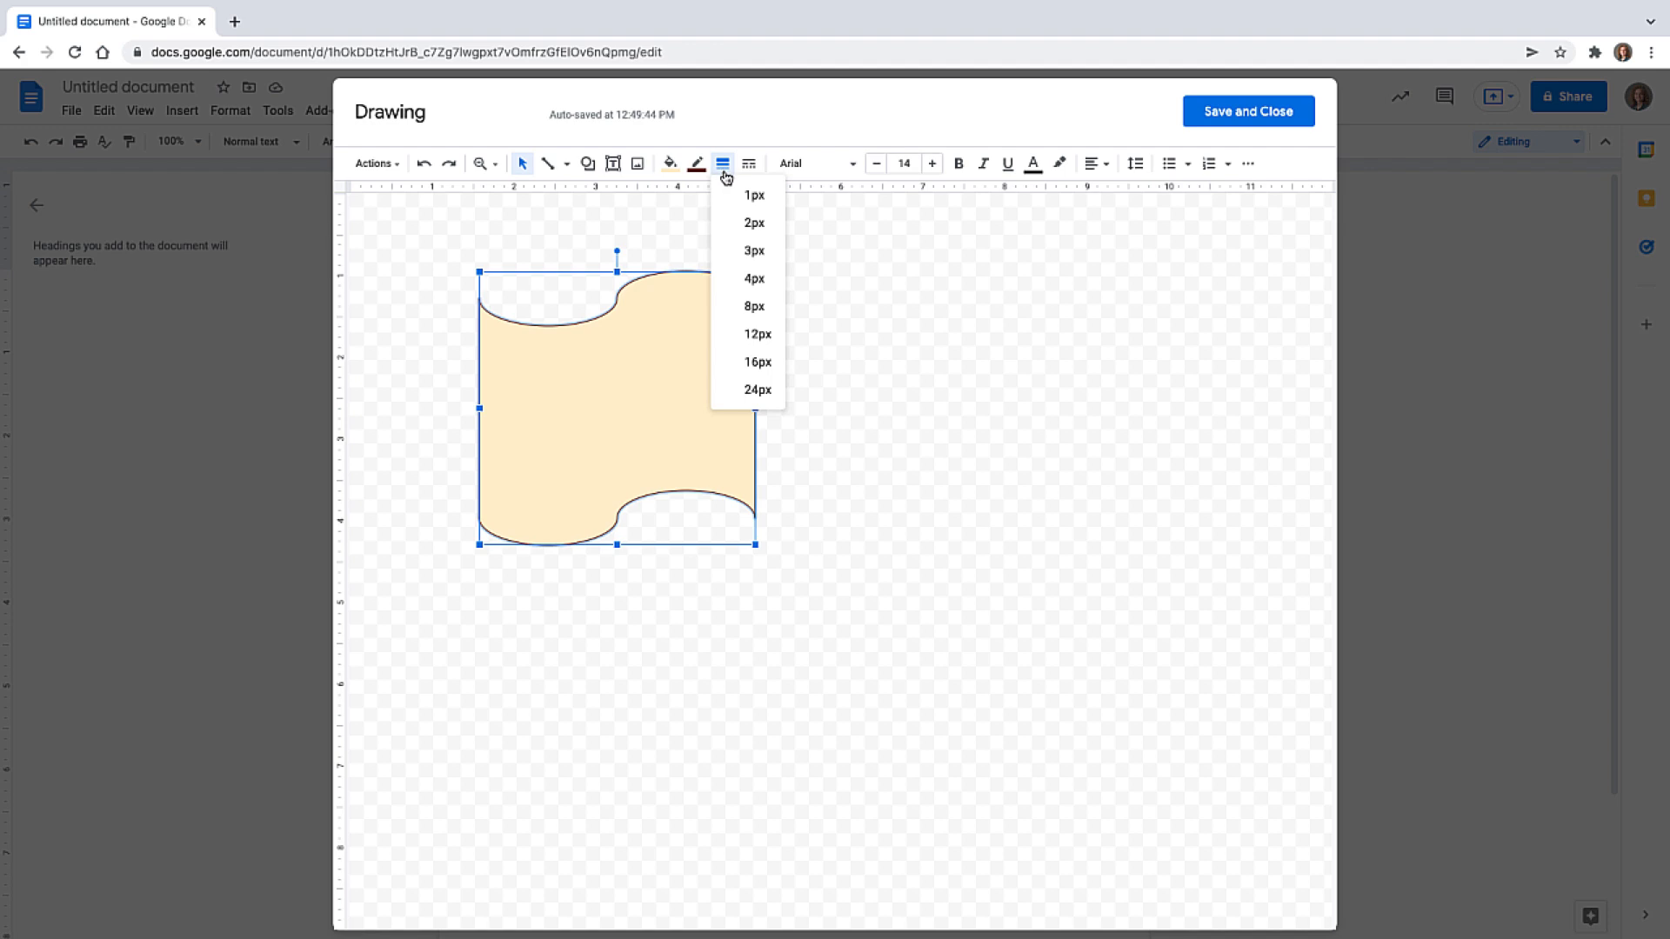
click(755, 223)
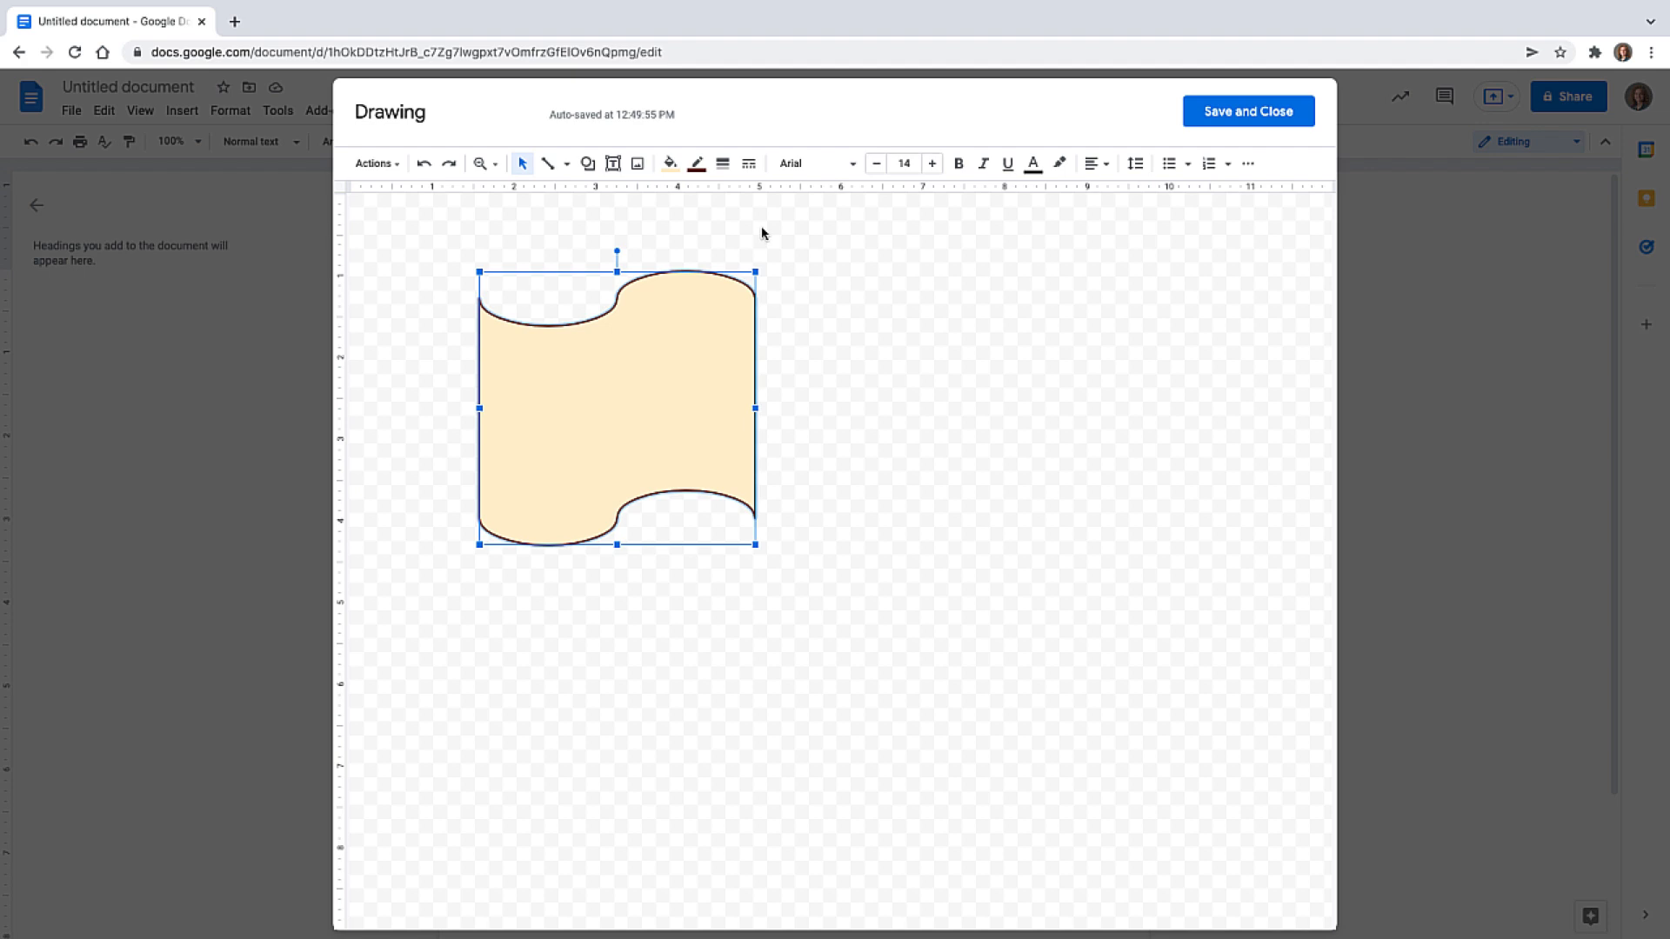
click(752, 168)
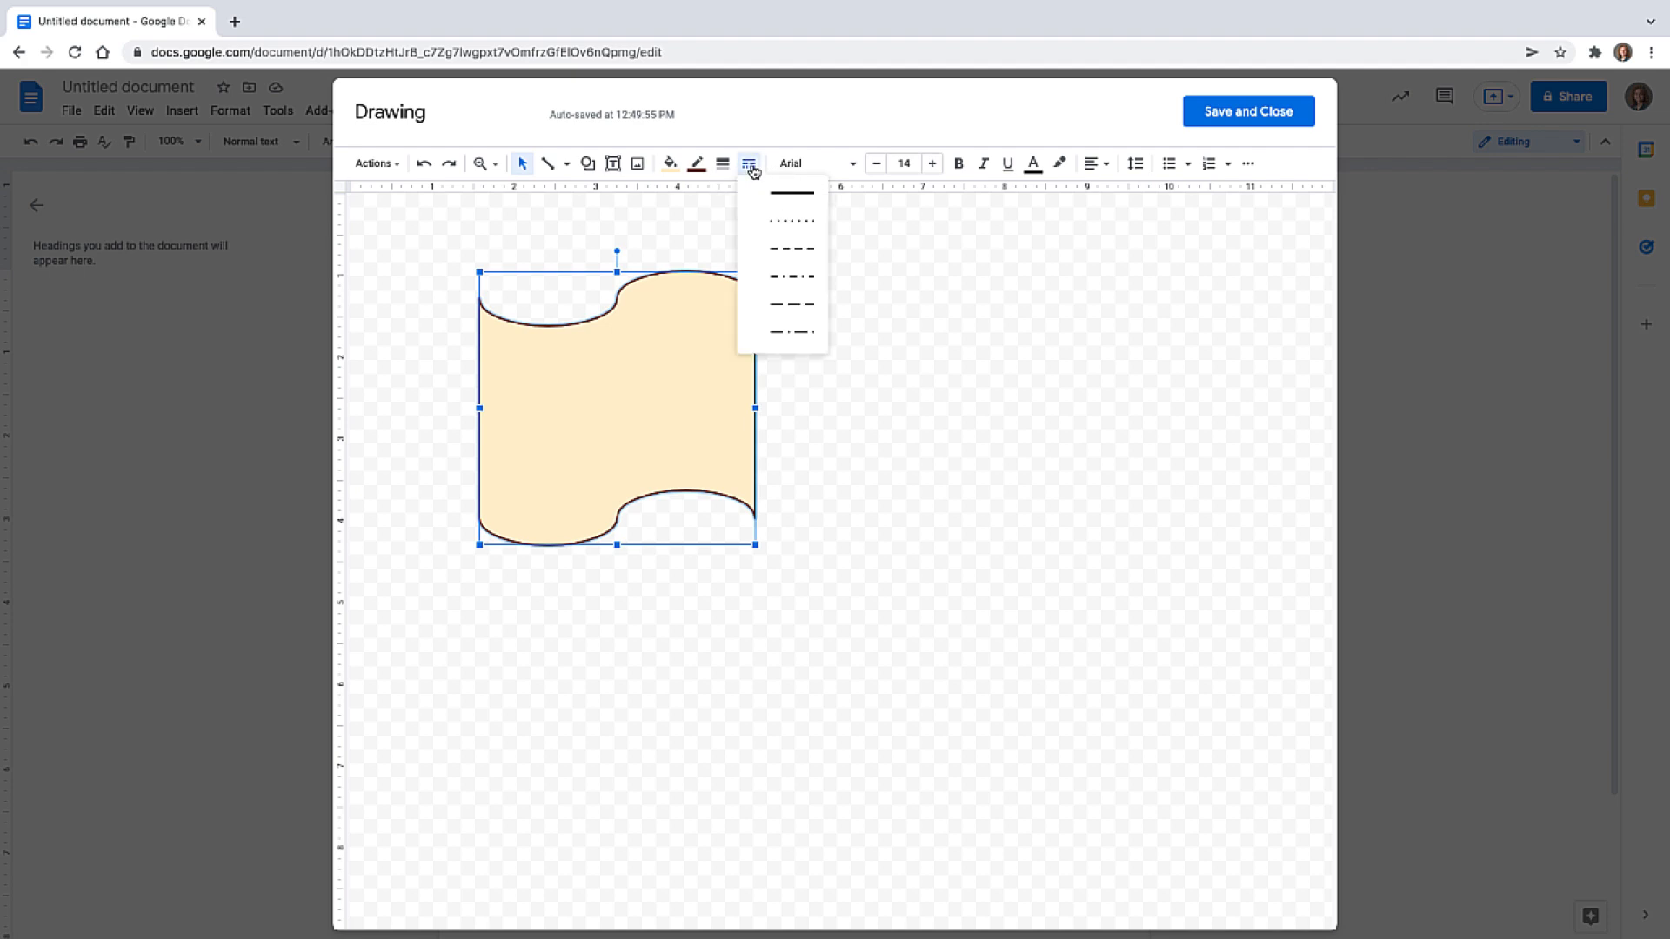
click(752, 168)
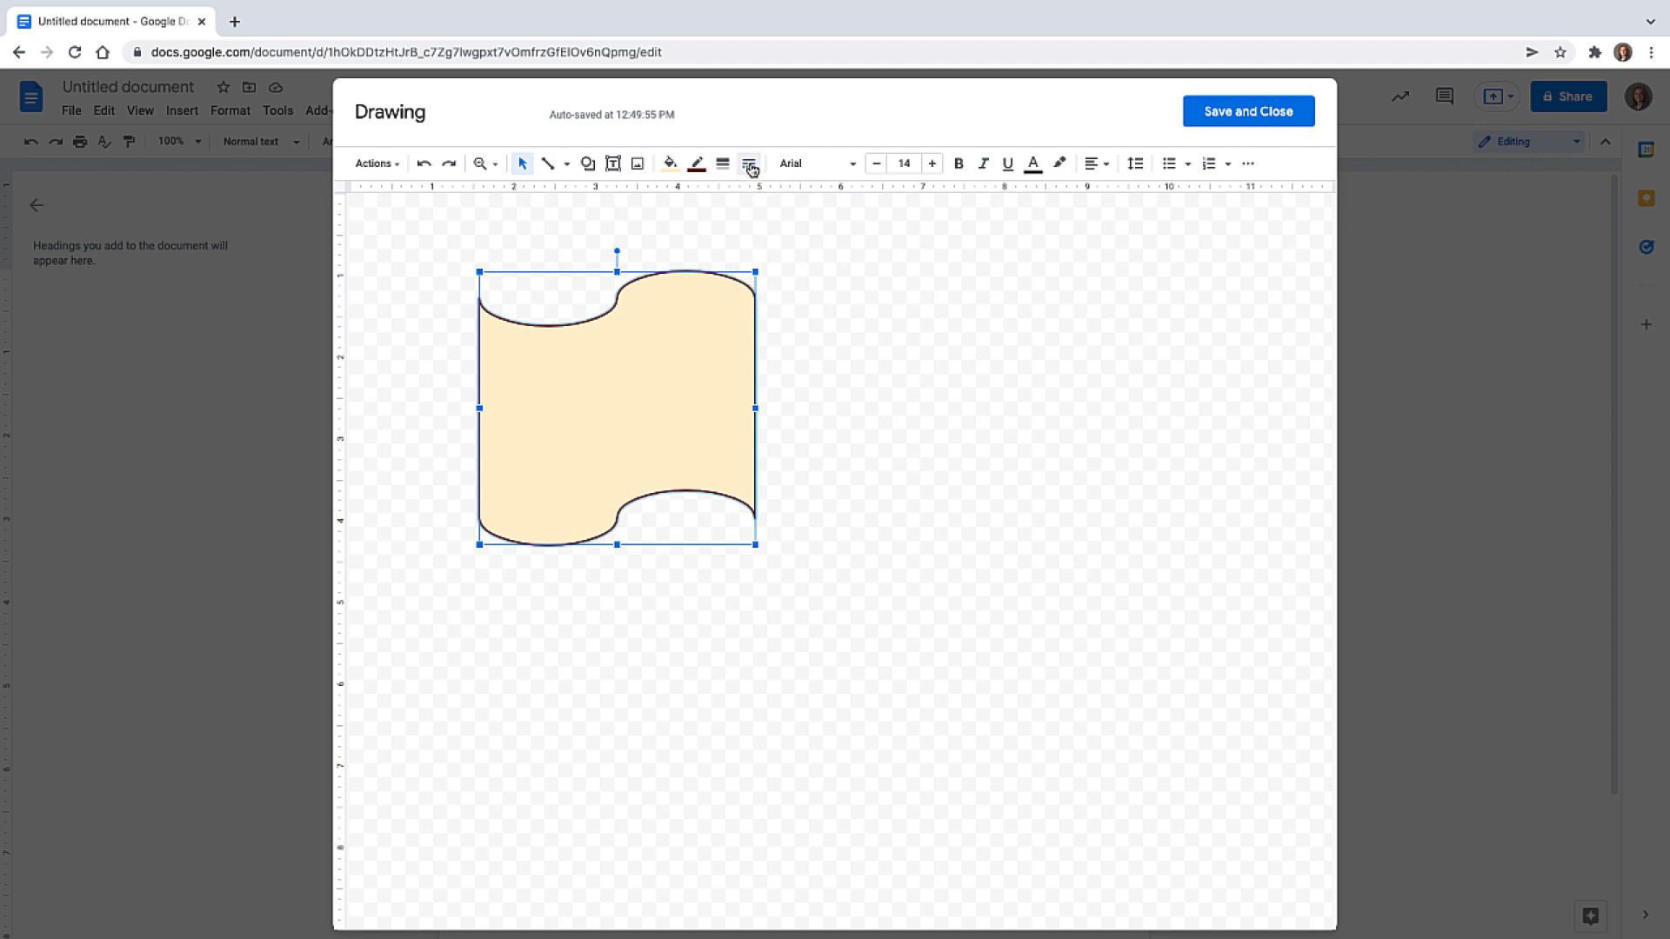
Step: Add the text "The oldest known library was founded in the 7th century B.C." inside the shape and save the drawing into the document
double_click(583, 402)
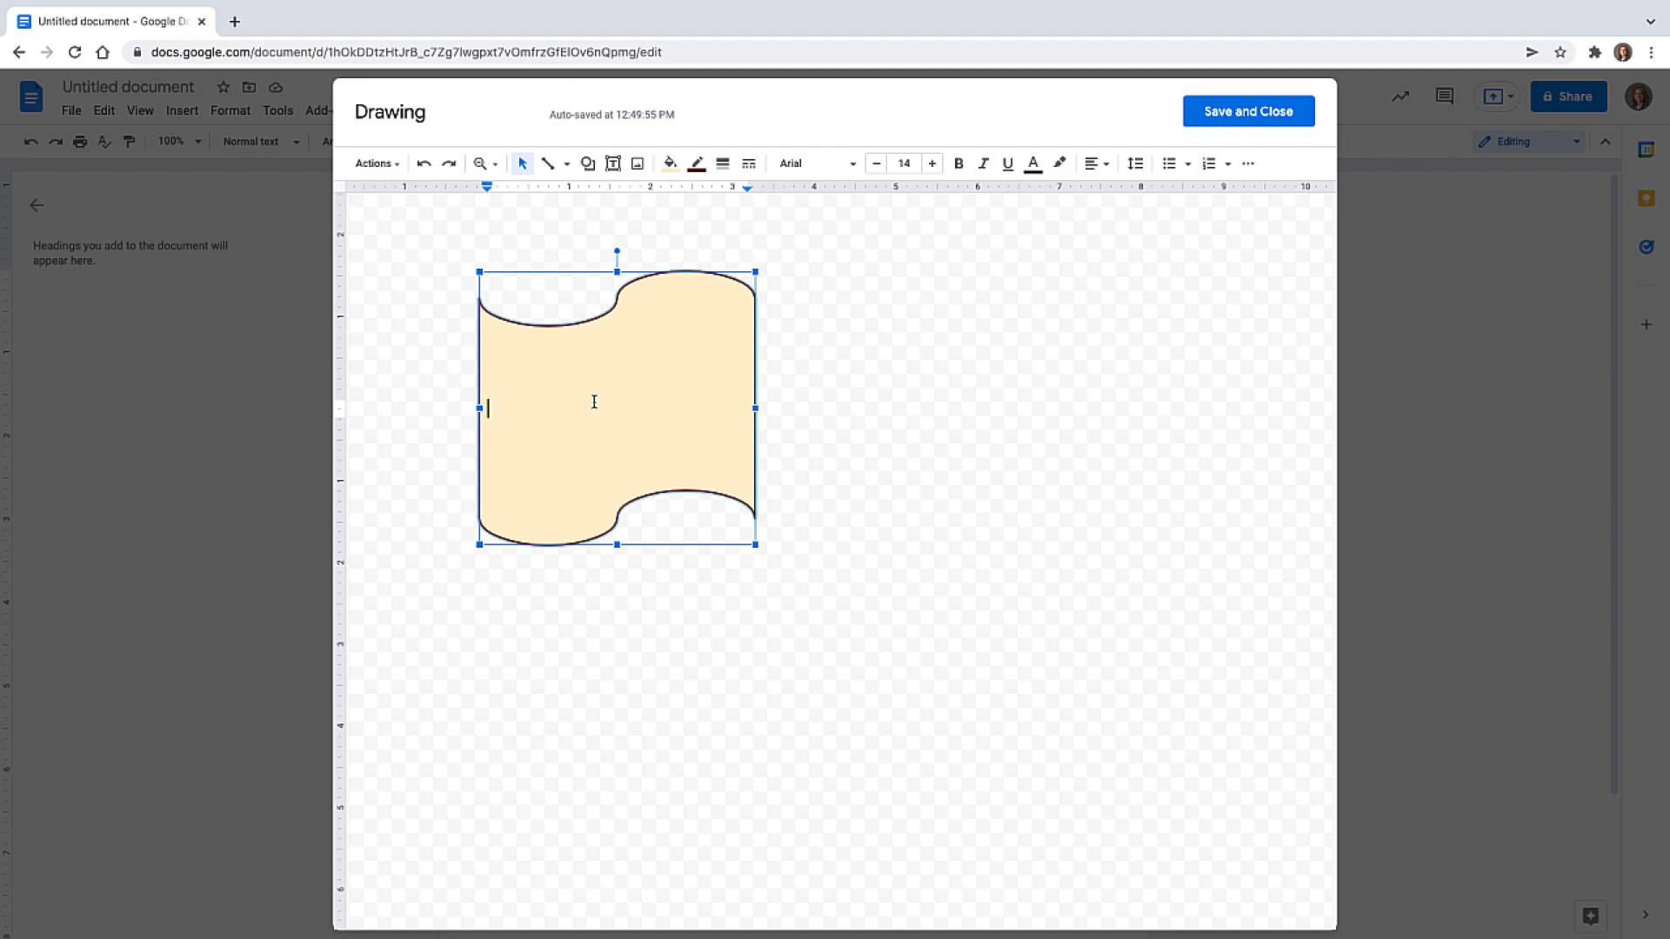
text(The oldest known library was founded in the 7th century B.C.)
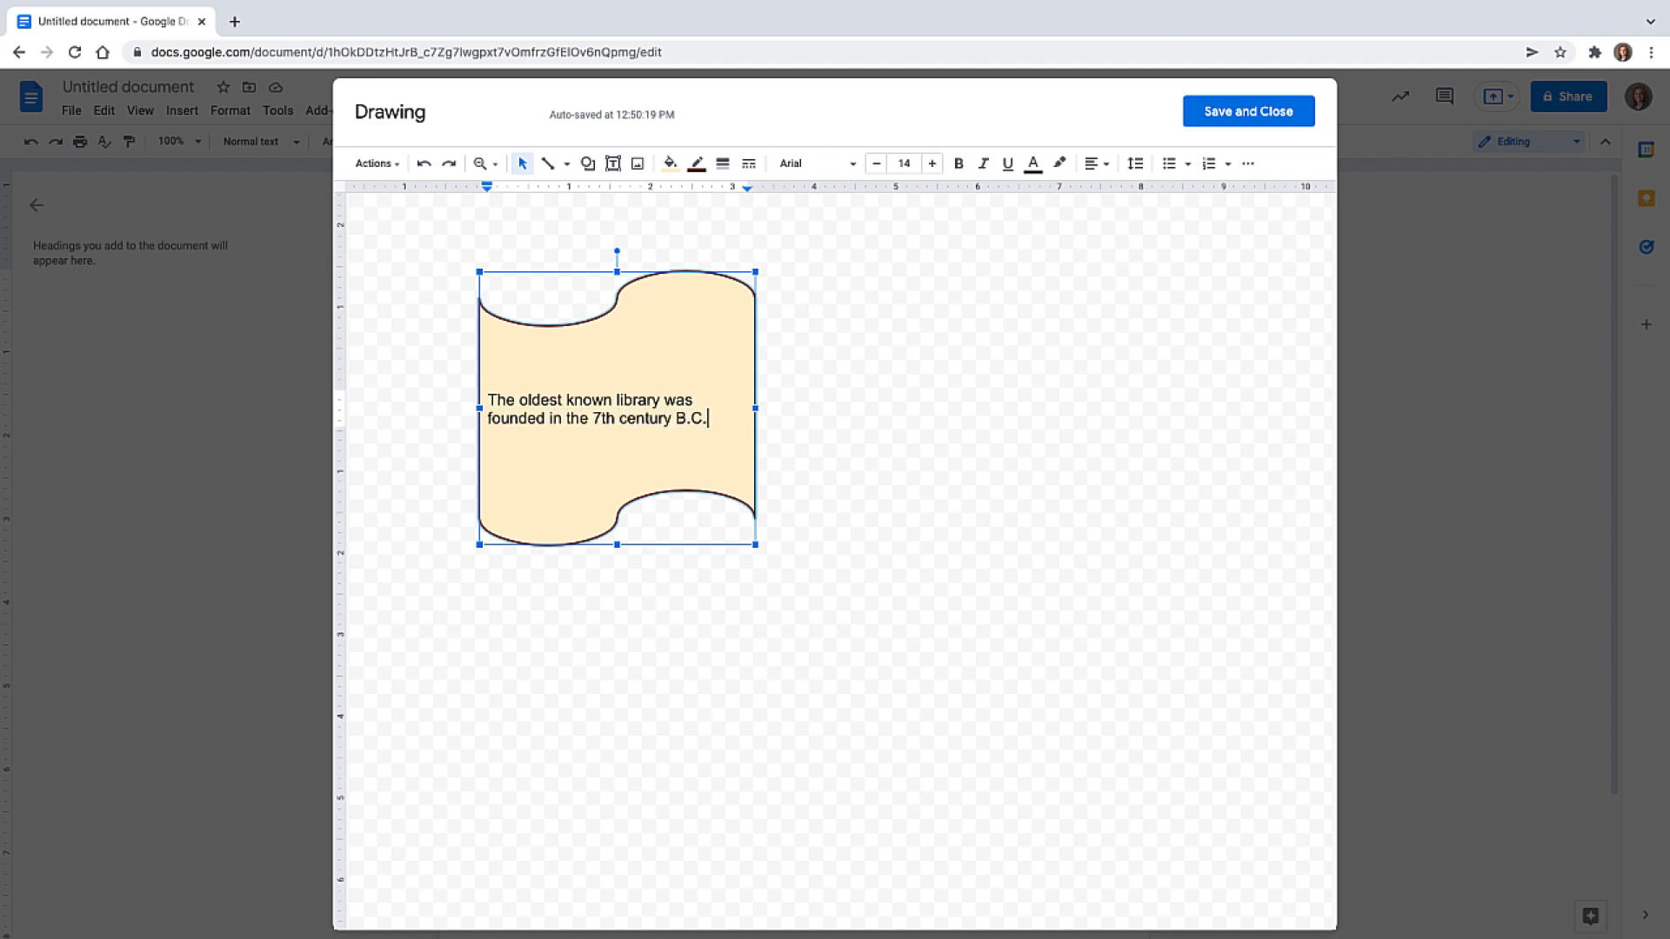
click(840, 437)
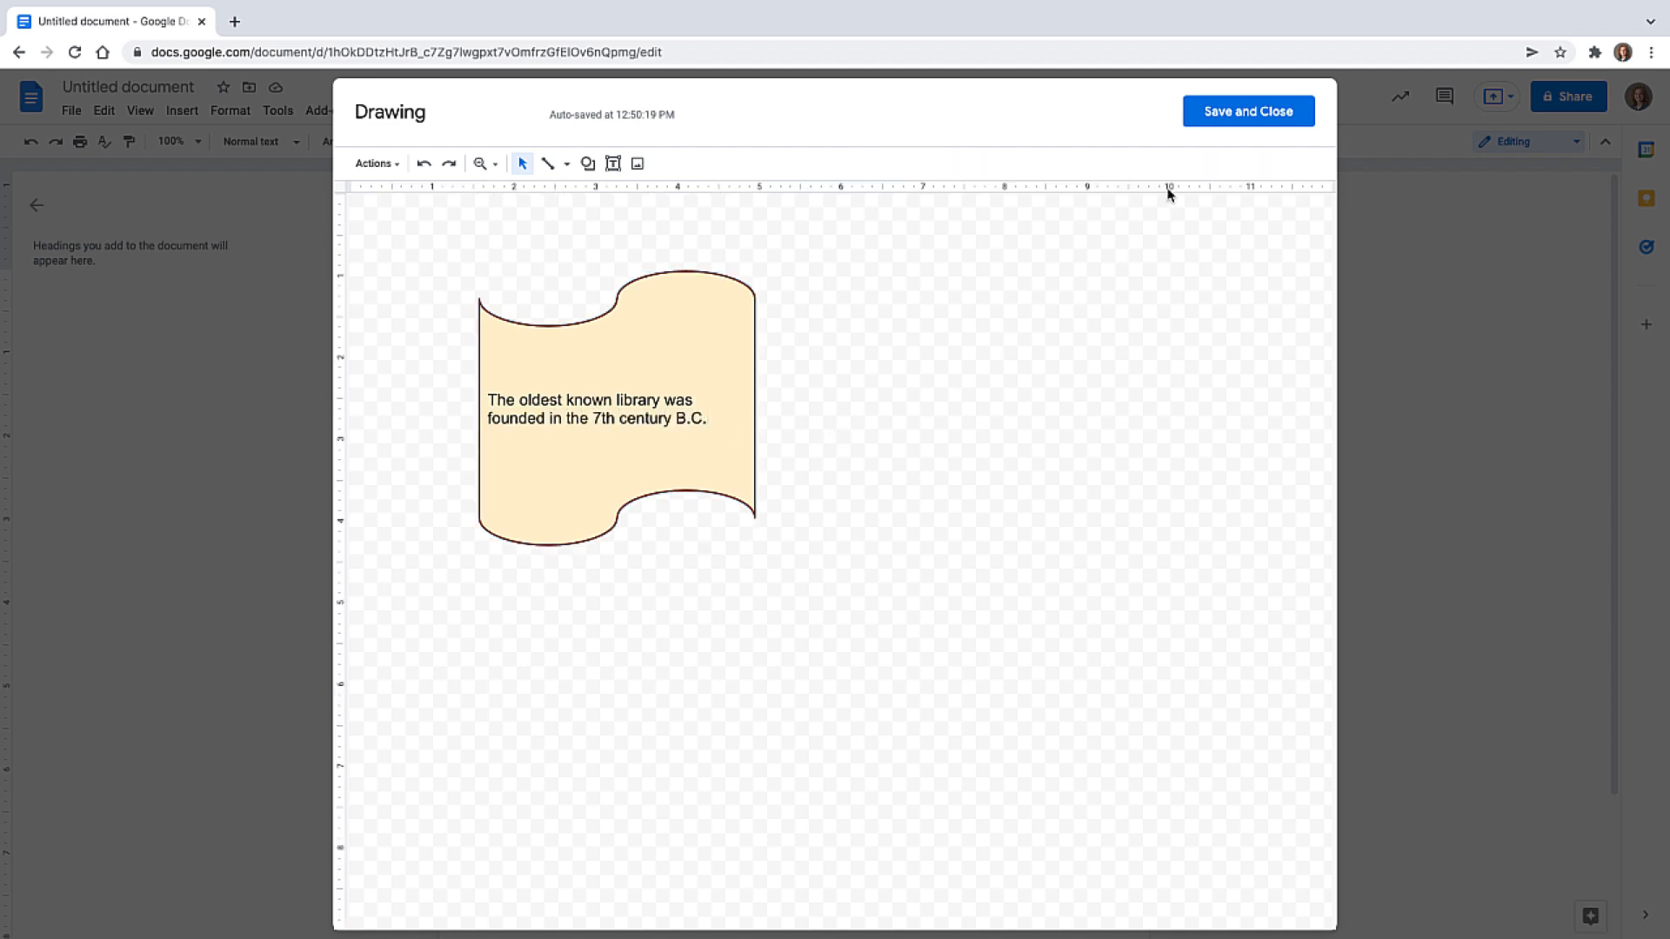
click(1215, 120)
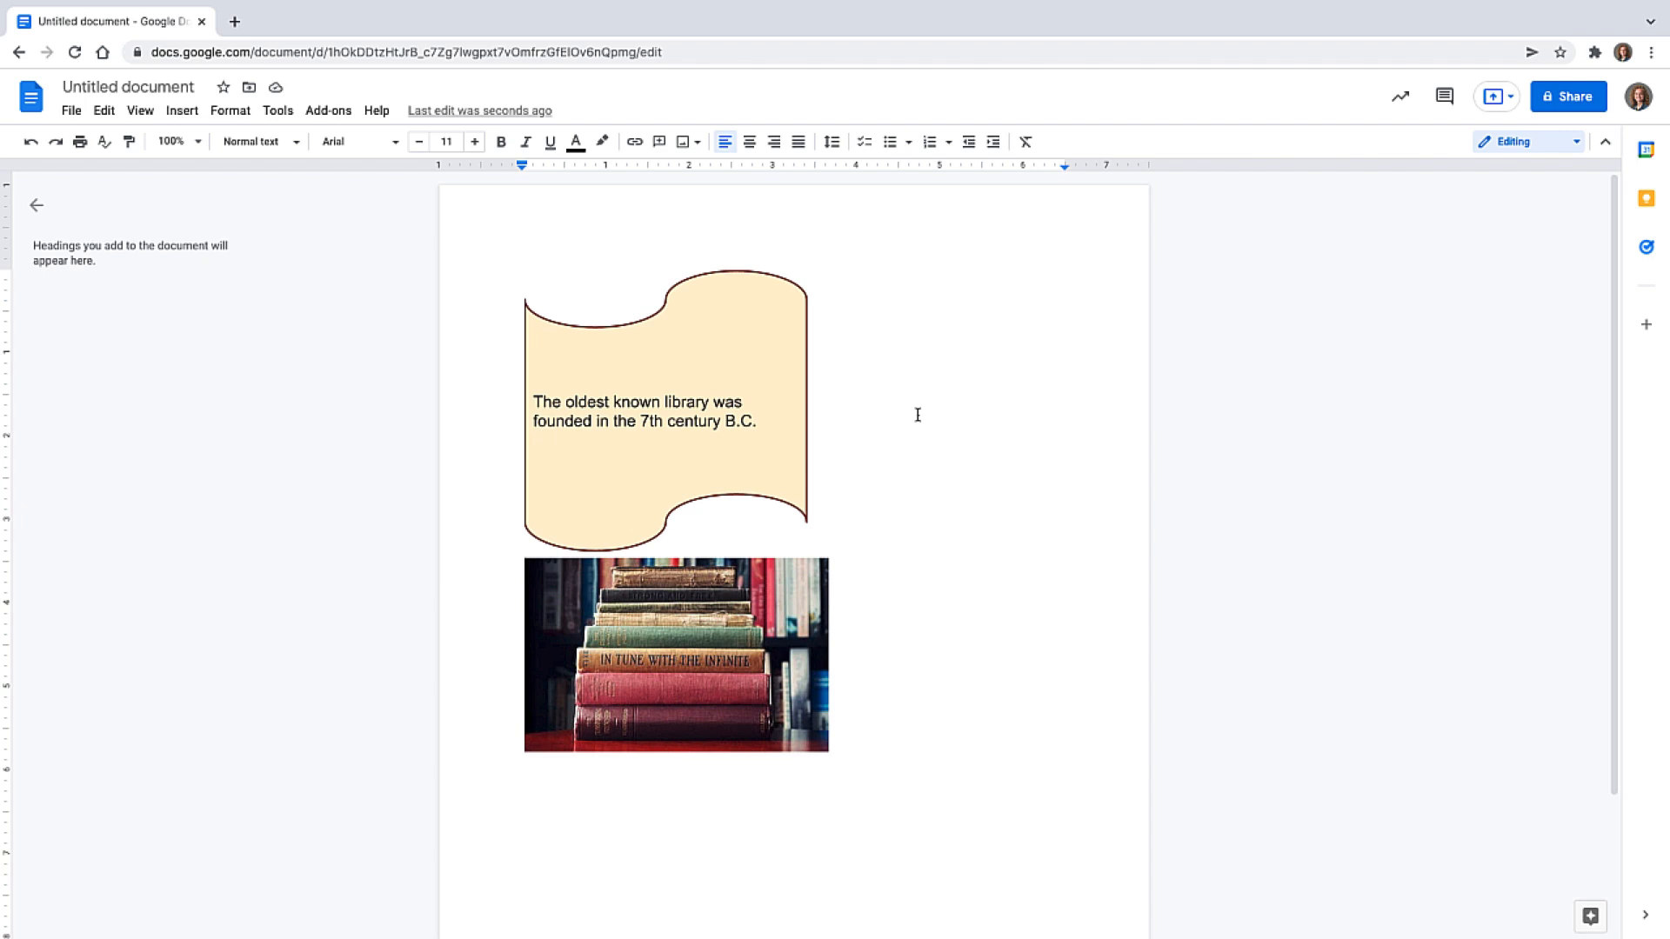
Step: Create another new drawing and add a text box about 5.8 inches wide
click(182, 111)
mouse_move(344, 202)
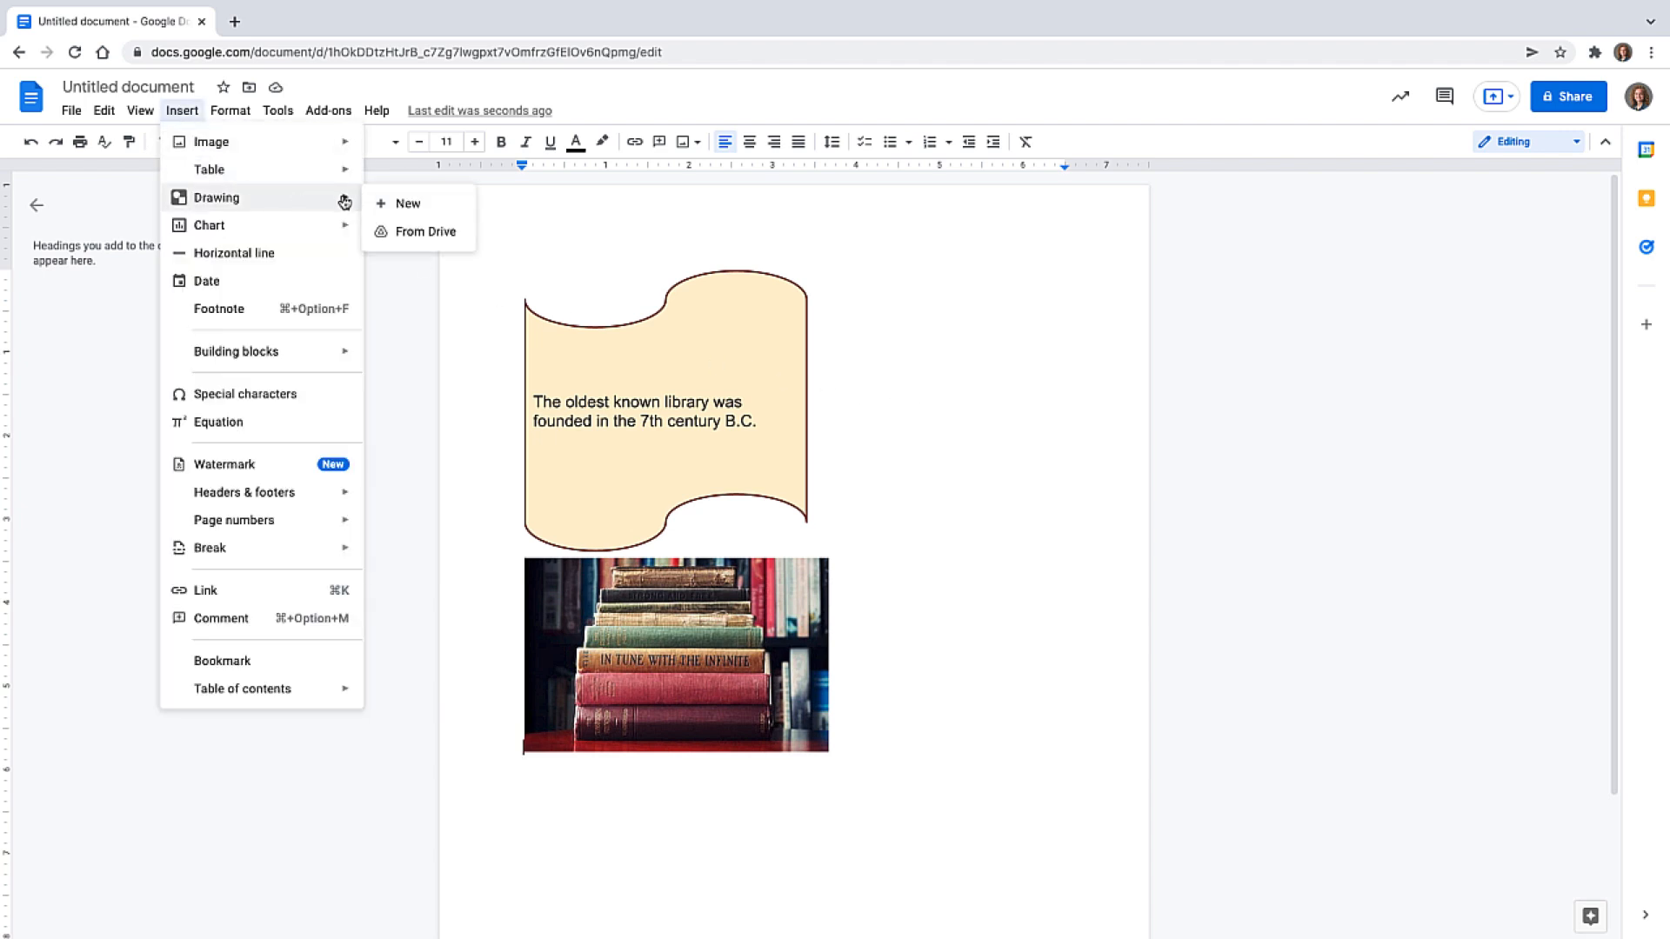
click(400, 205)
click(613, 164)
drag(452, 269, 928, 461)
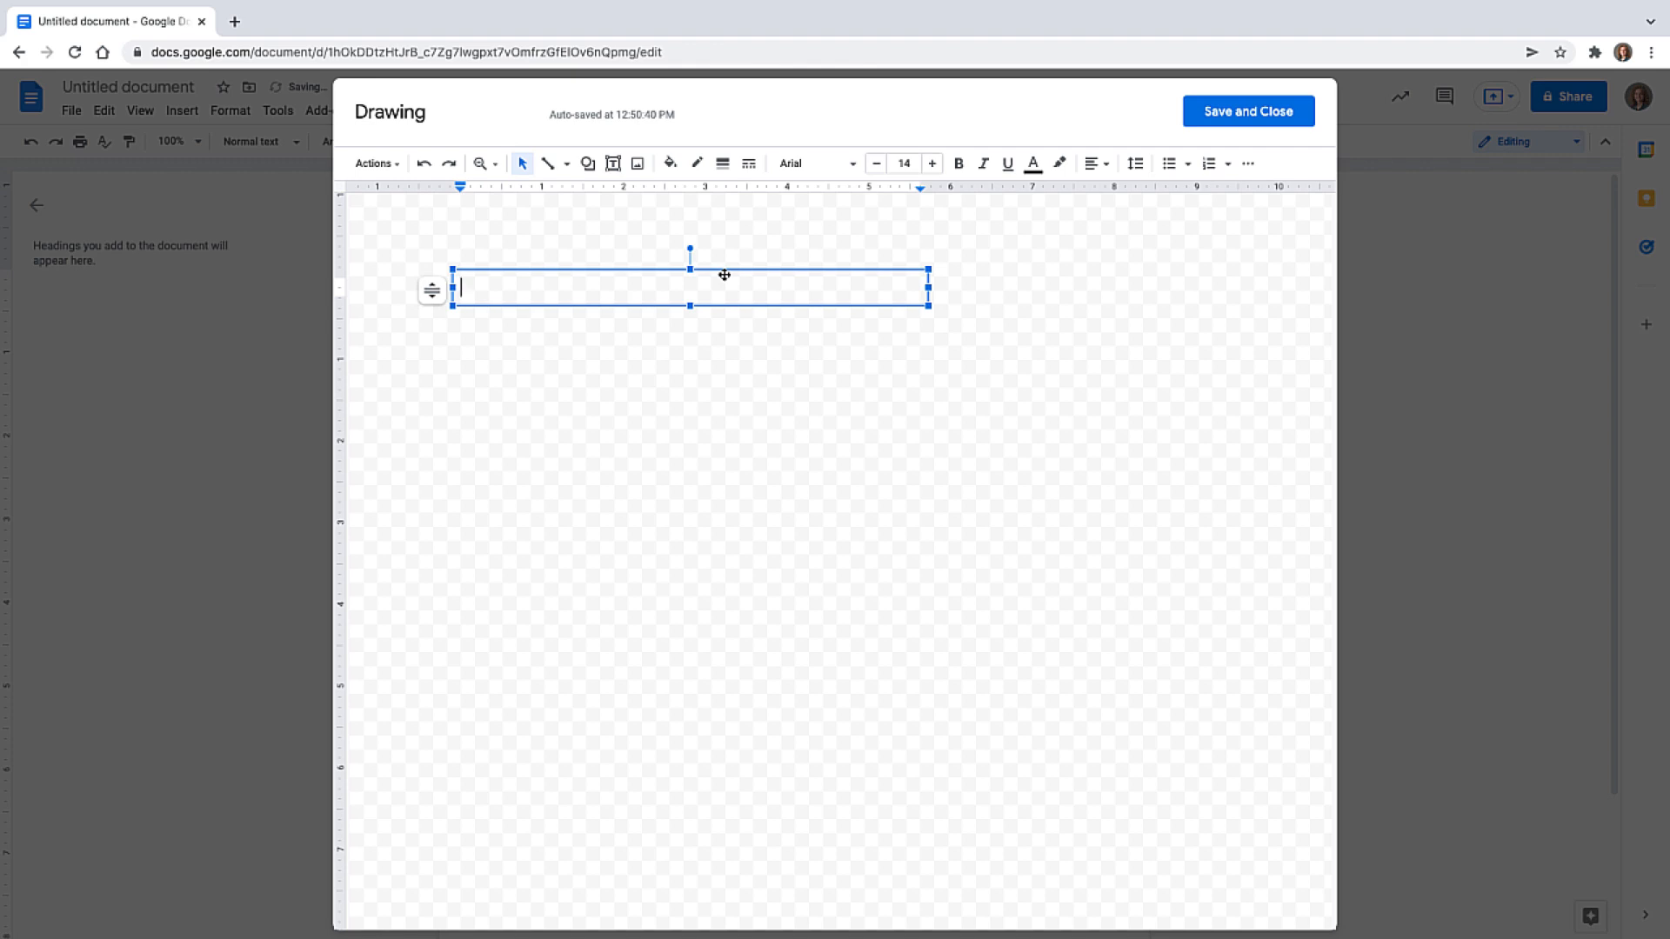
Step: Enter "Libraries are quiet, peaceful and magical. The smell of old books is soothing to my soul. I love libraries." in the text box
text(Libraries are quiet, peaceful and )
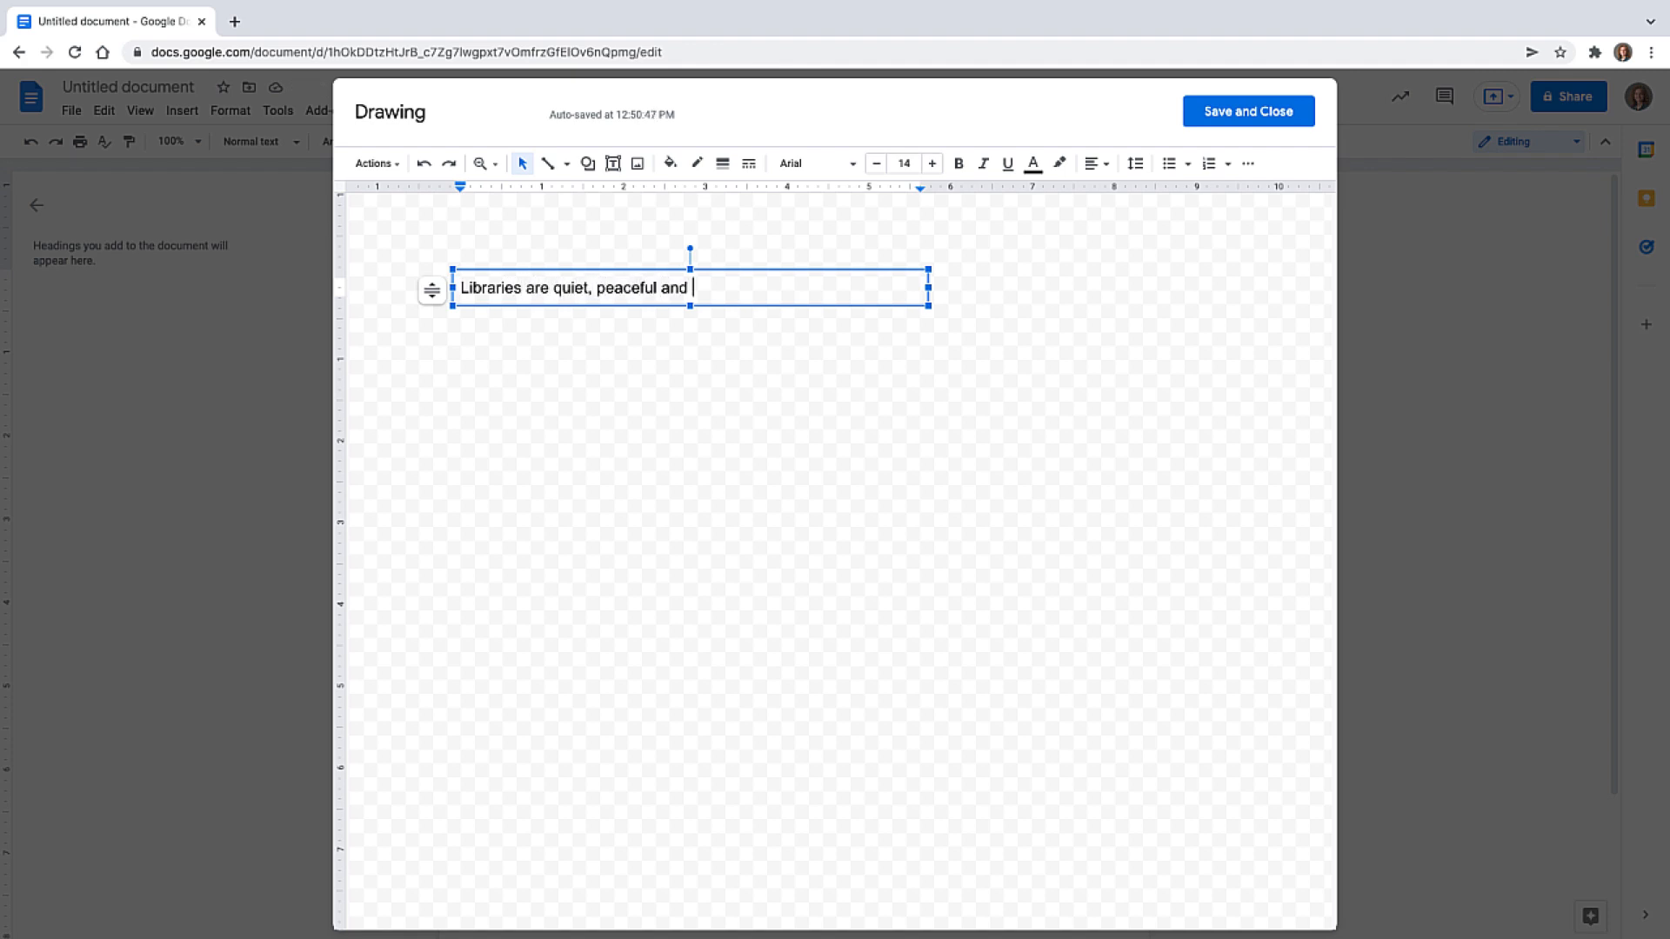
text(magical. The smell of)
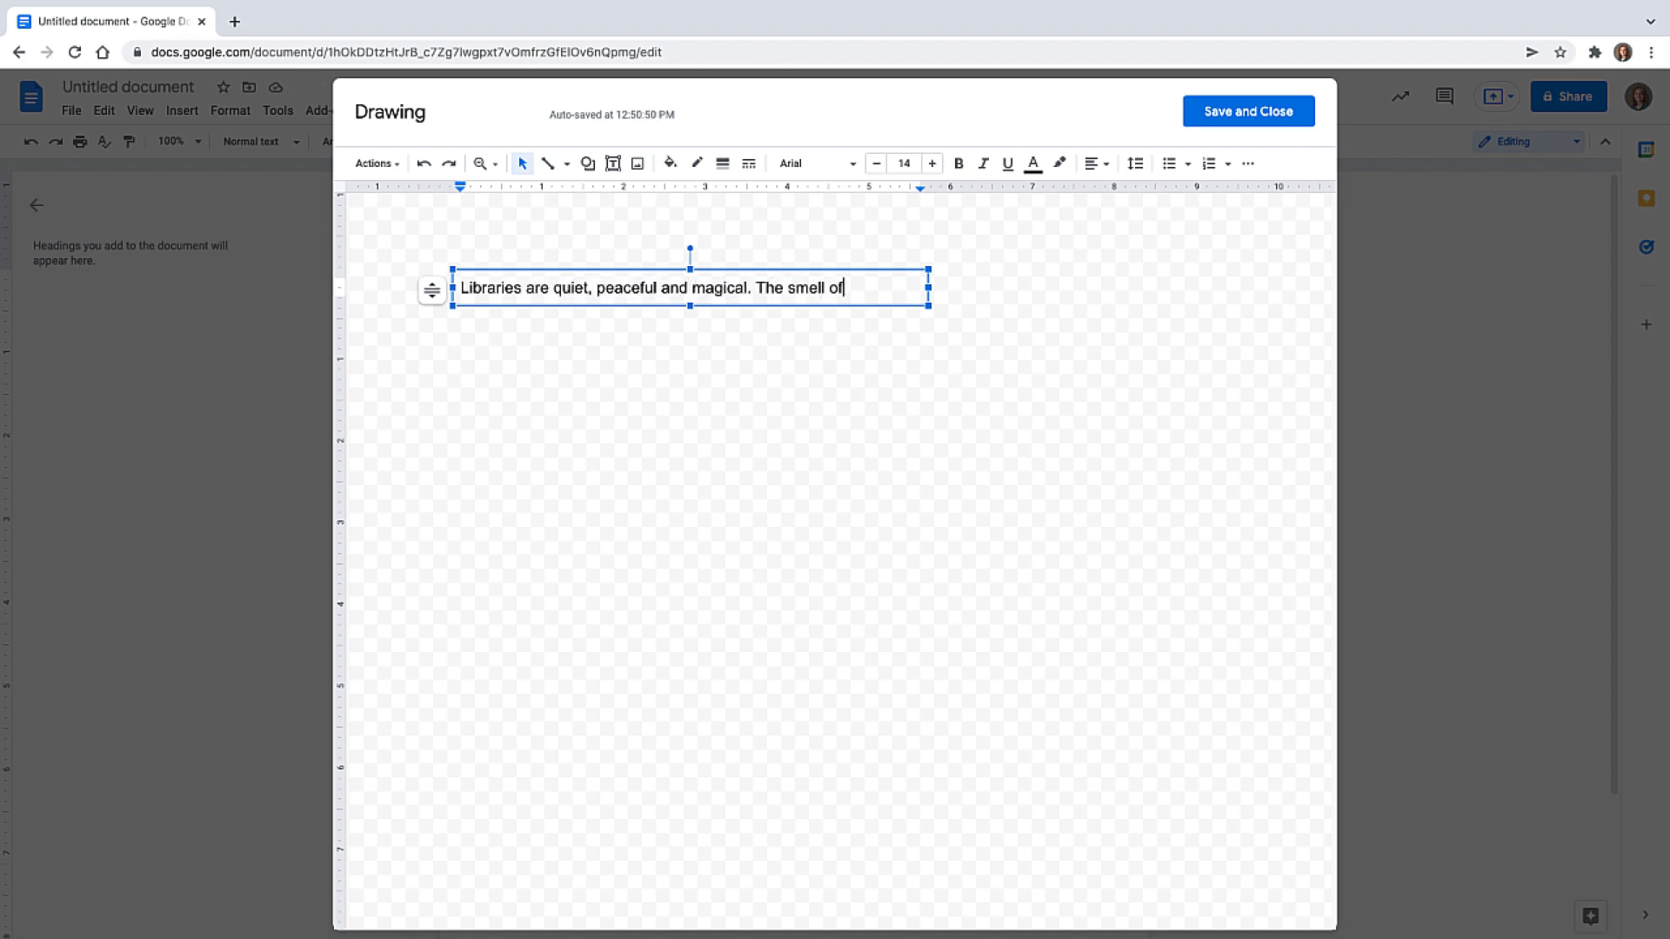
text( old books is soothi)
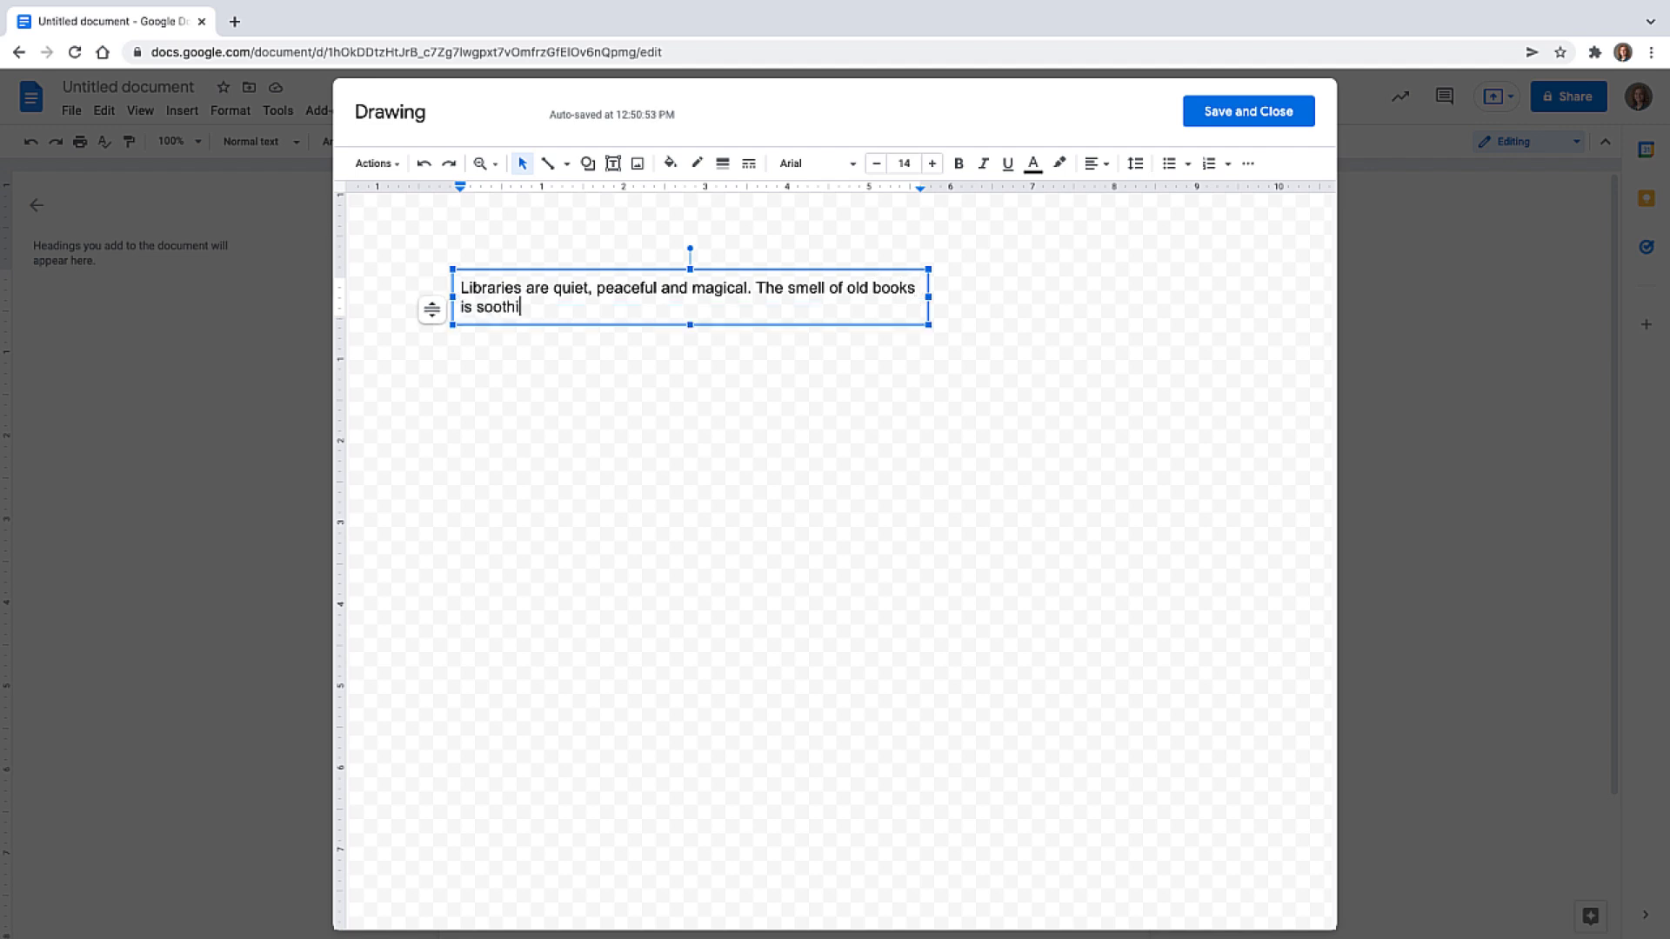
text(ng to my soul. I love libraries.)
Step: Change the whole text to the Courier New font and narrow the text box to about 3.3 inches wide
drag(752, 313, 440, 292)
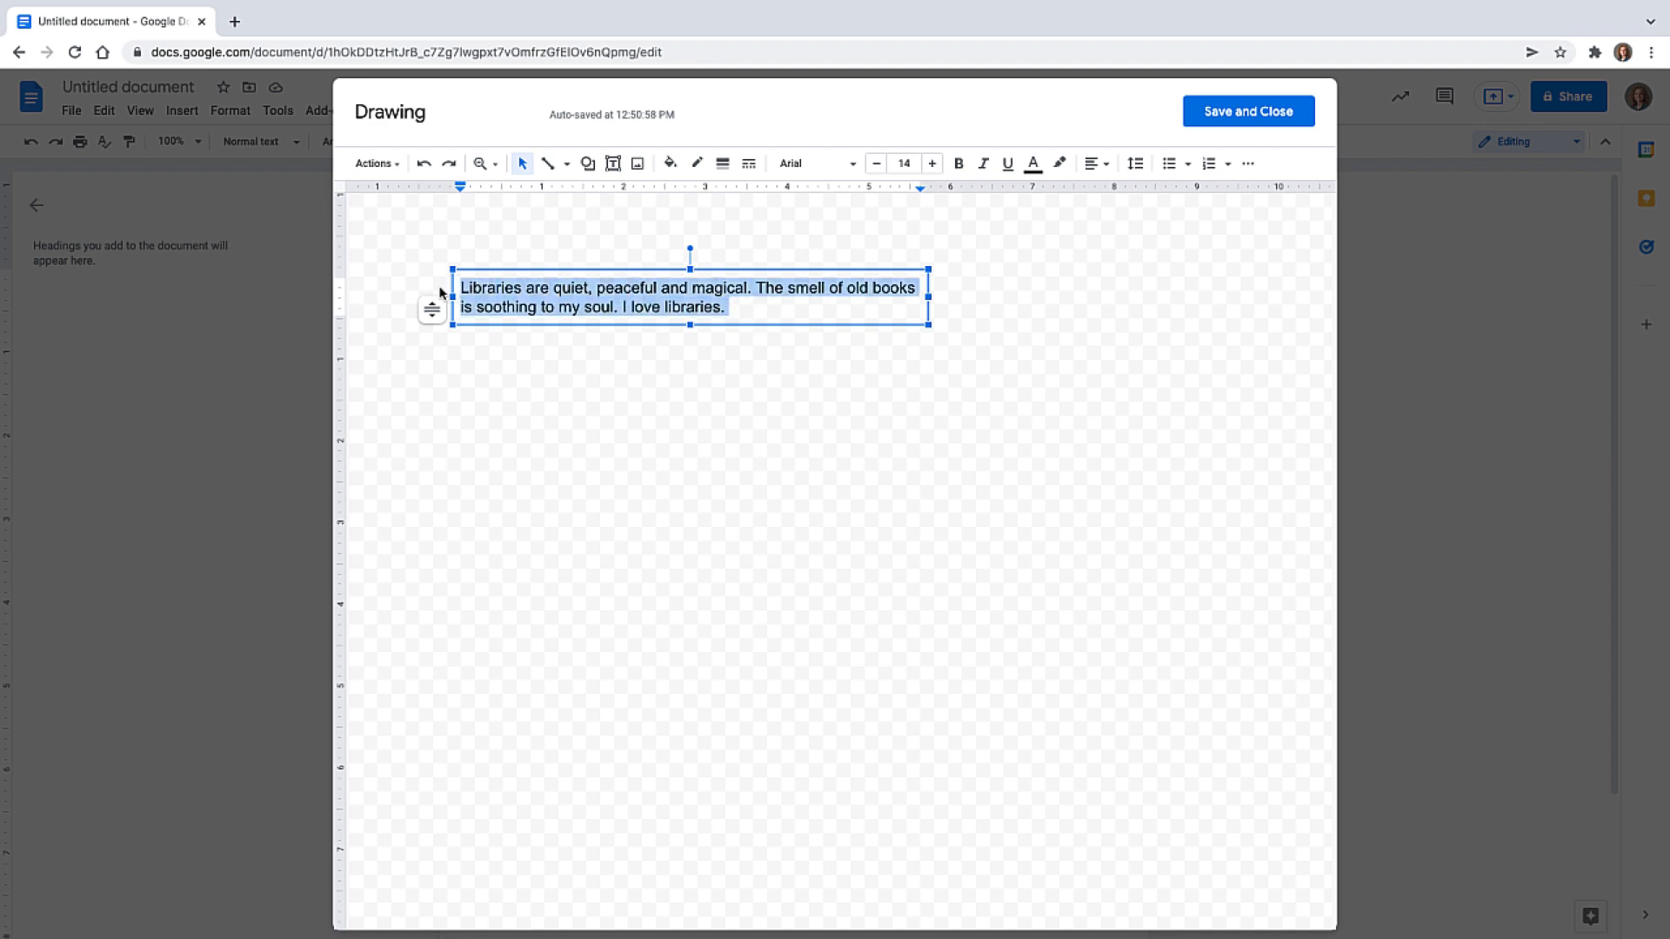
click(851, 166)
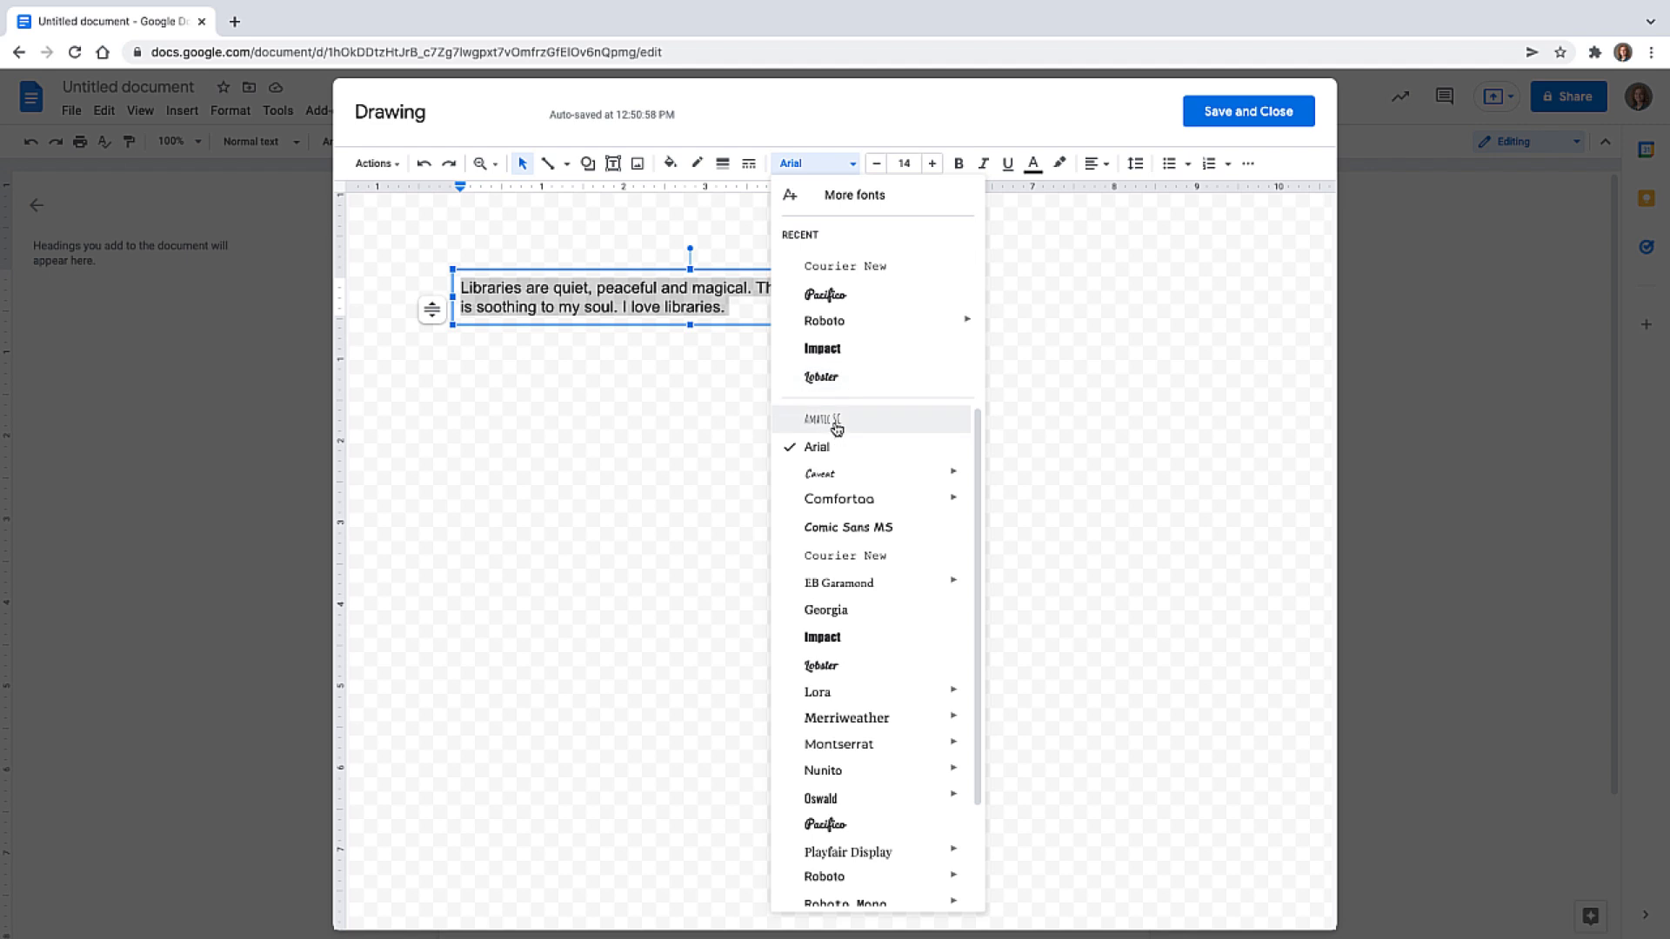
click(884, 563)
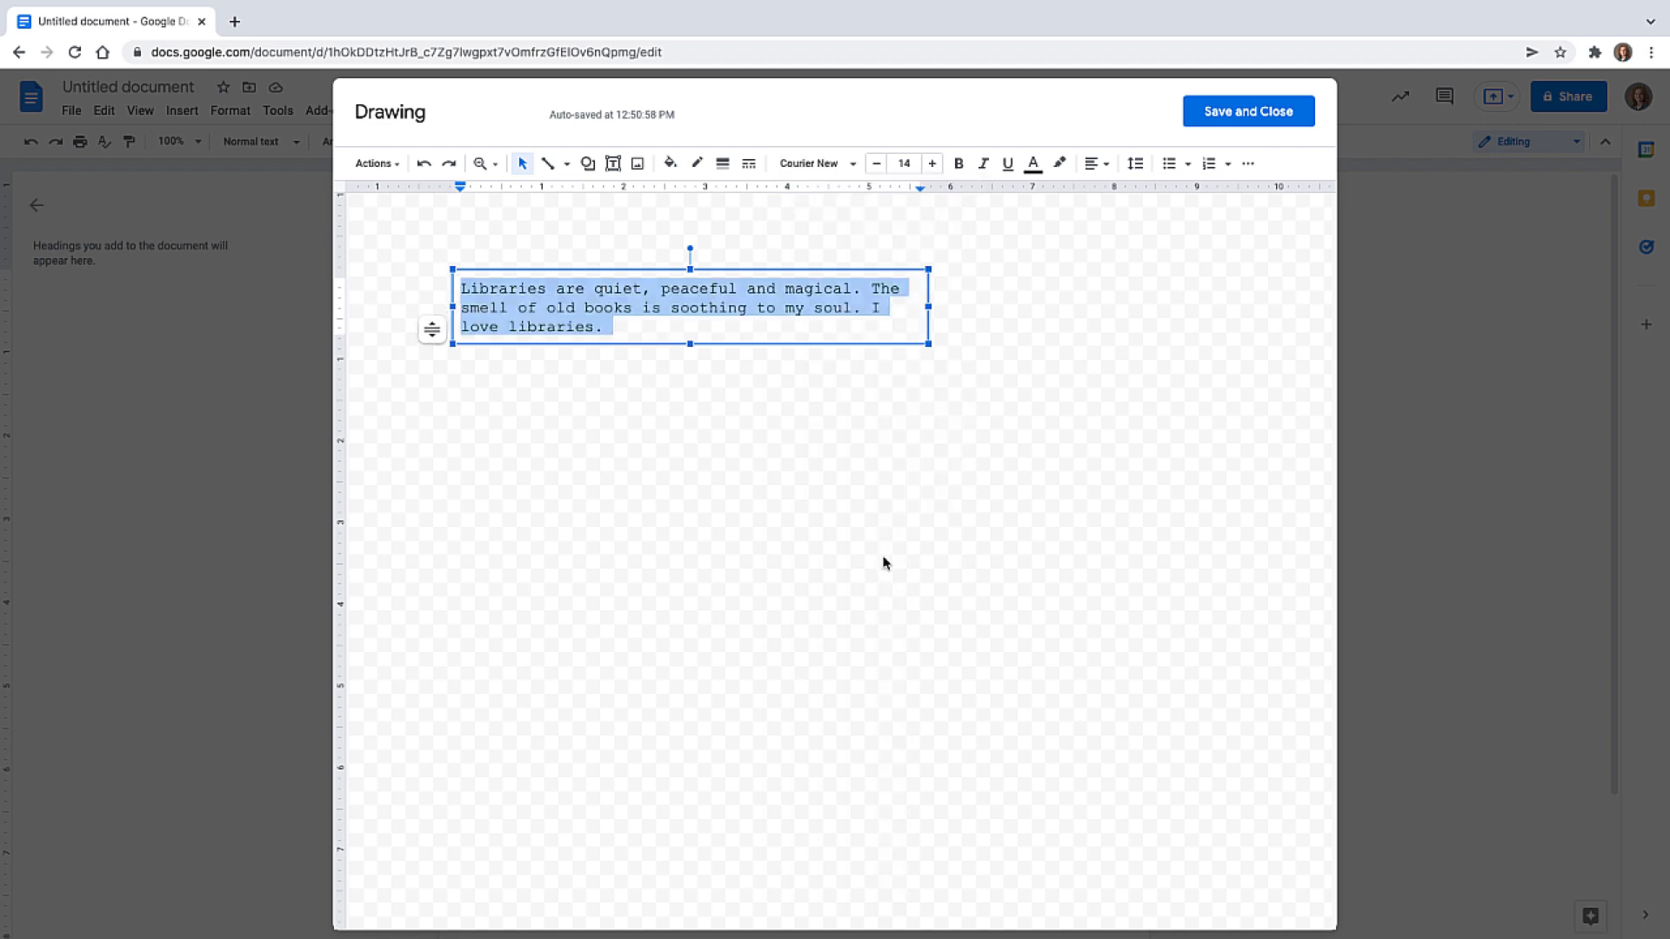
drag(929, 346, 728, 564)
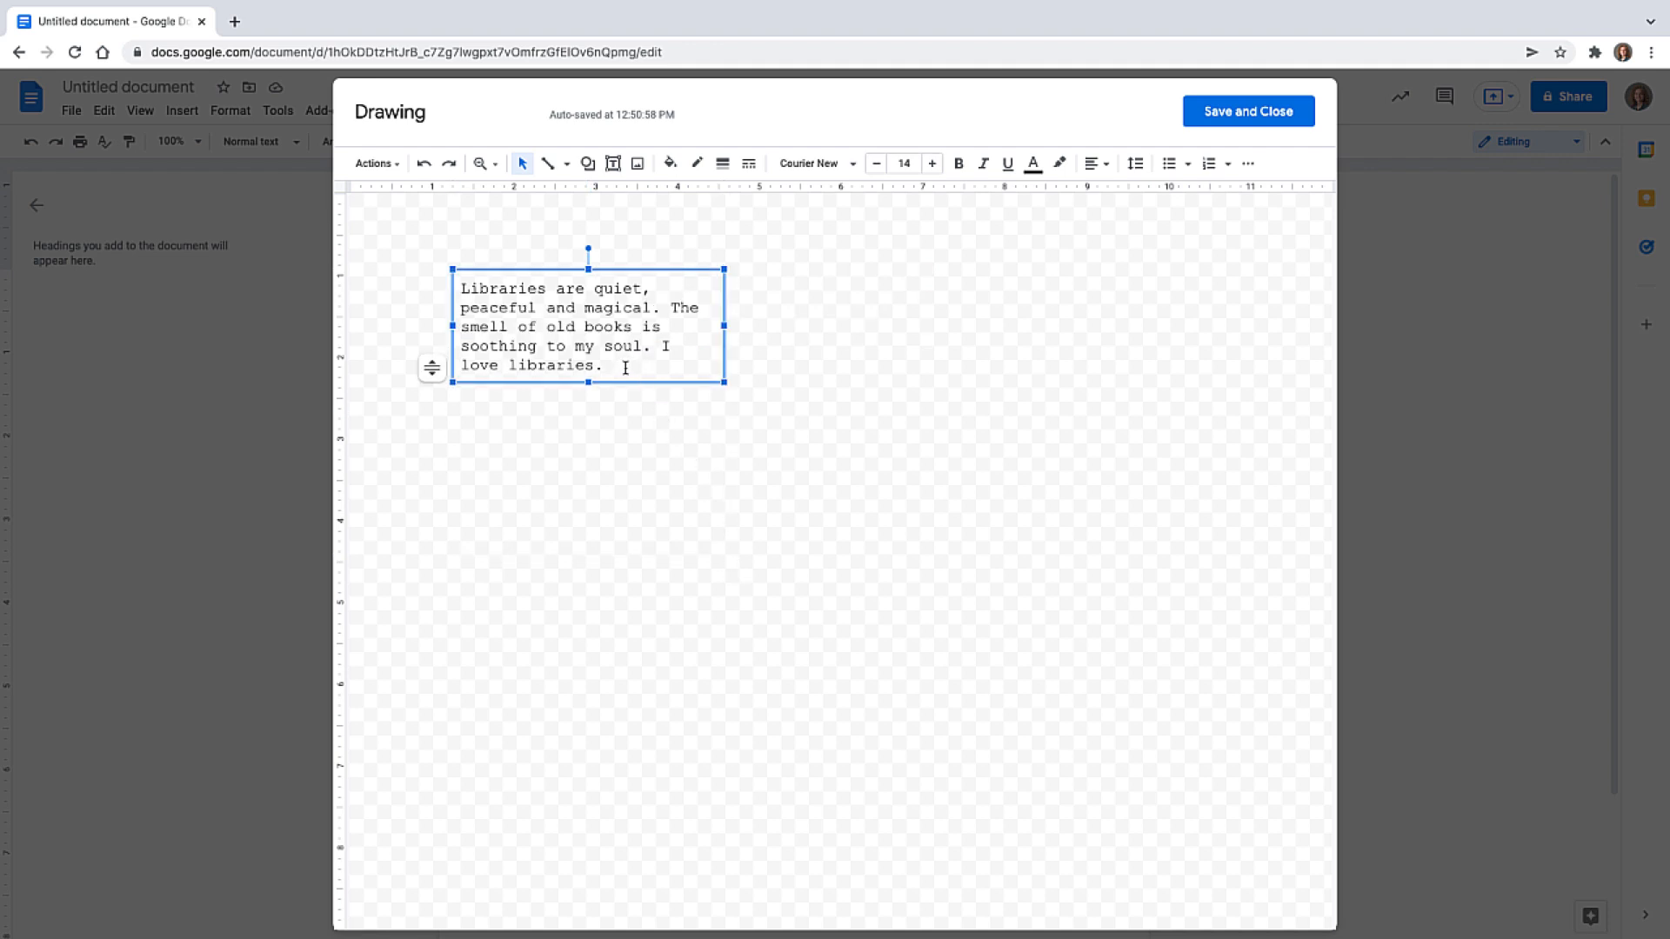
Step: Set the font size of all the text in the text box to 20
drag(625, 367, 454, 287)
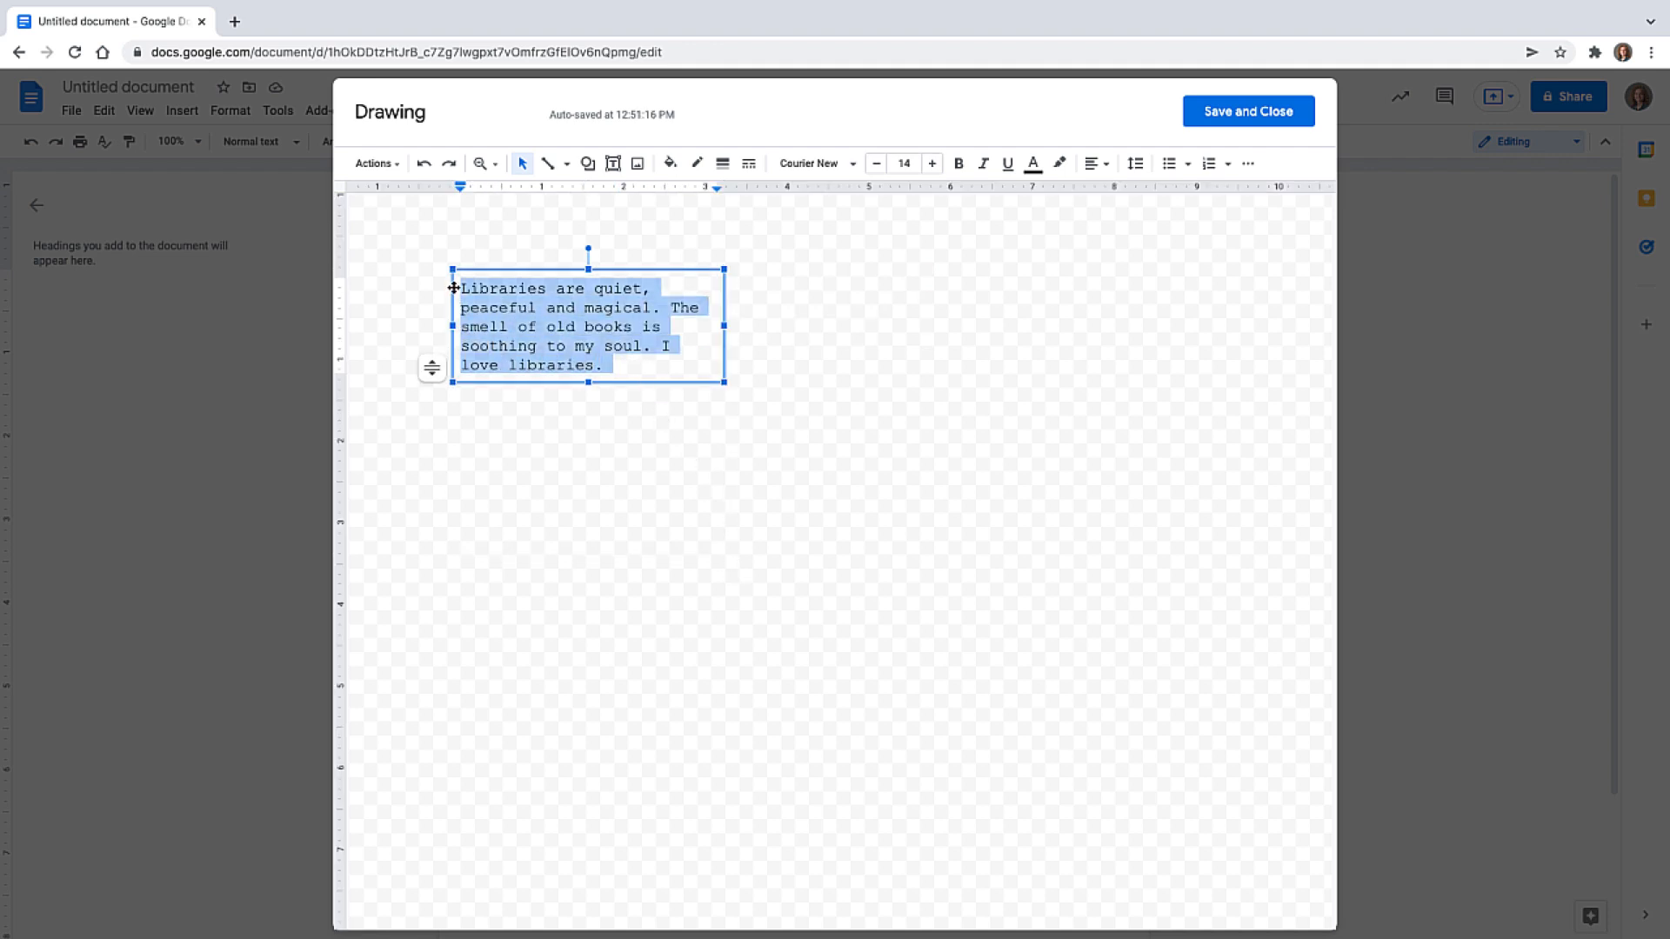
click(932, 165)
click(933, 164)
click(932, 165)
click(933, 164)
click(932, 164)
click(933, 165)
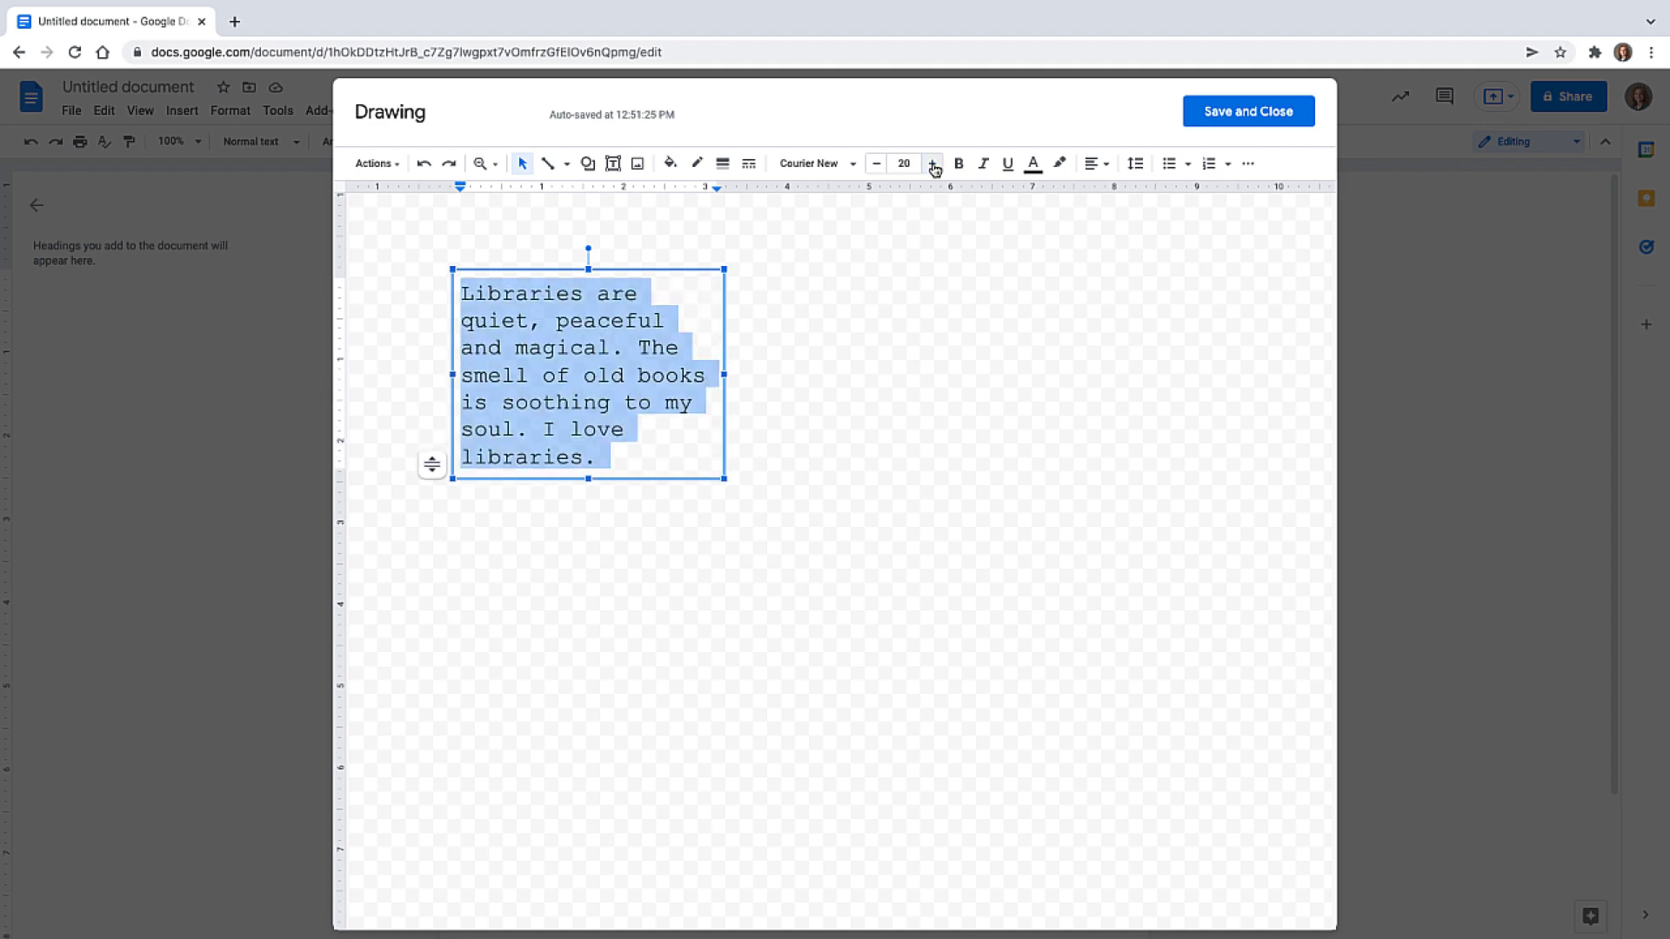
Step: Colour all the text in the text box dark maroon and make it bold
click(1034, 166)
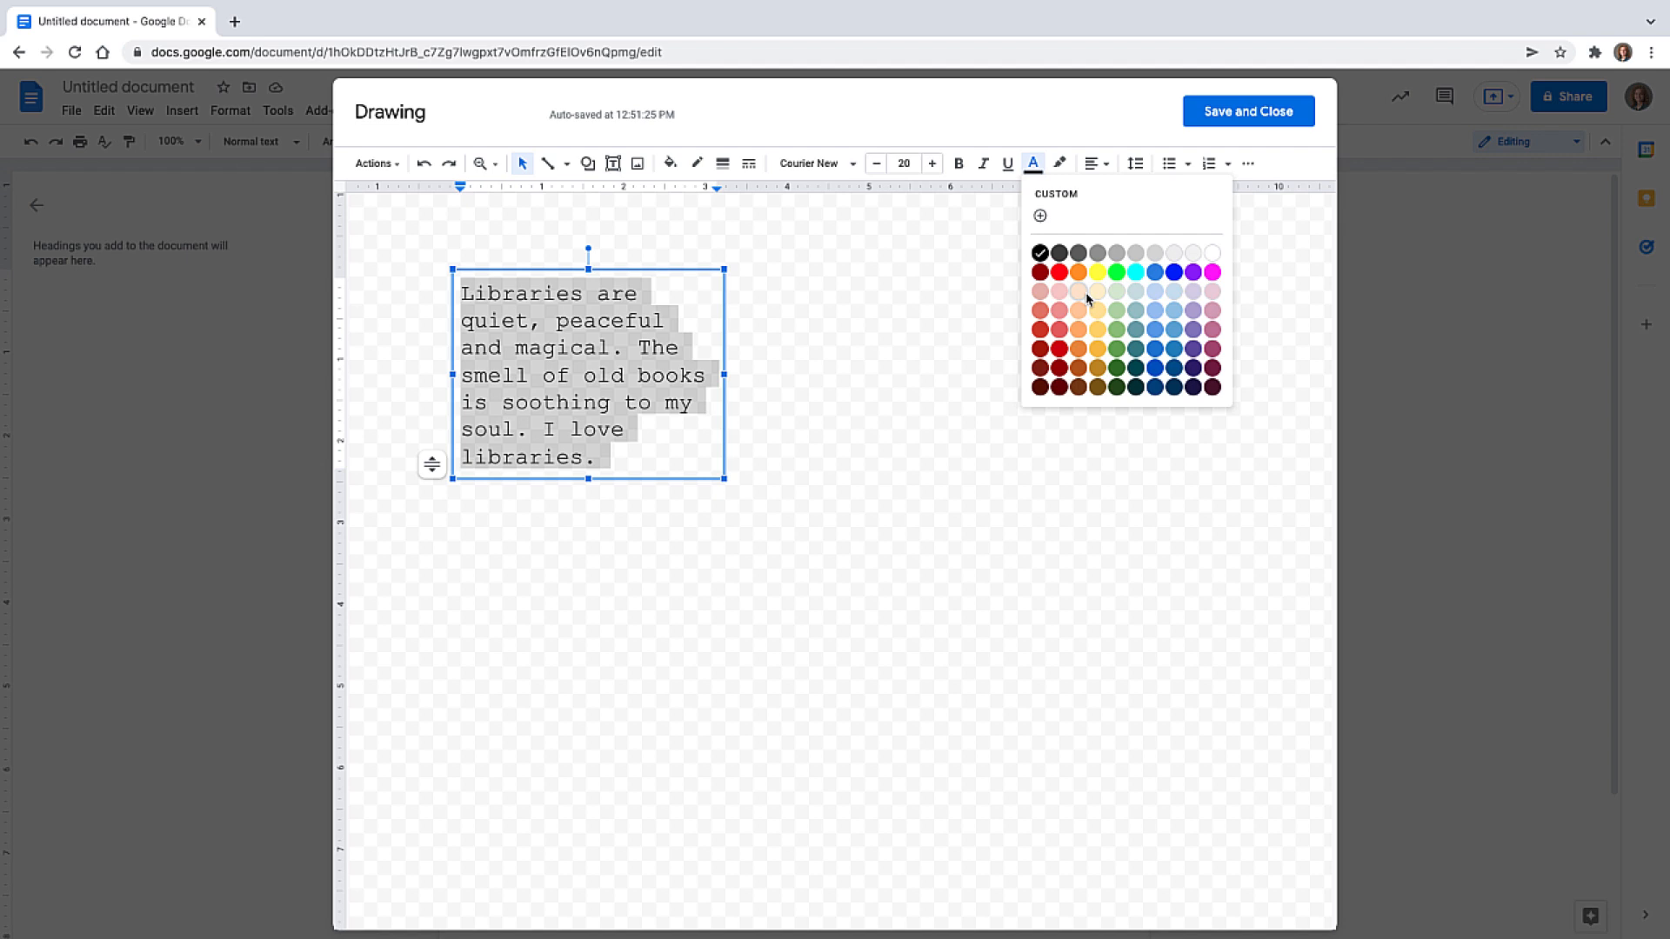
click(1041, 388)
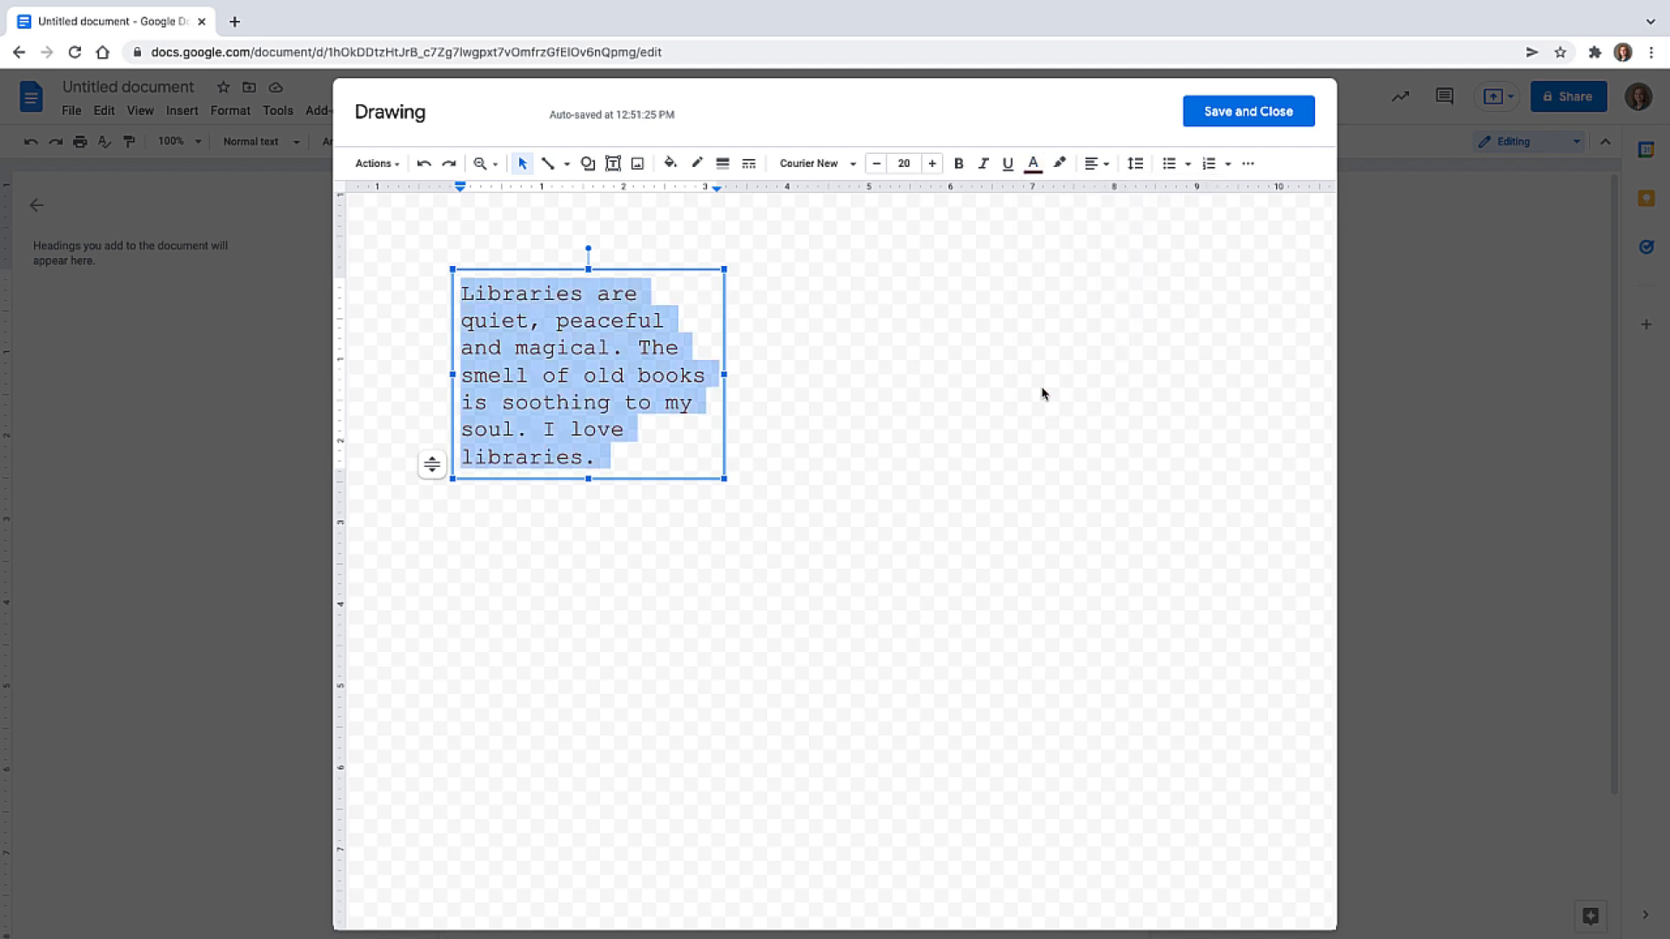
click(958, 163)
Step: Narrow the text box to about 3.1 inches wide and save the drawing into the document
drag(725, 480, 708, 501)
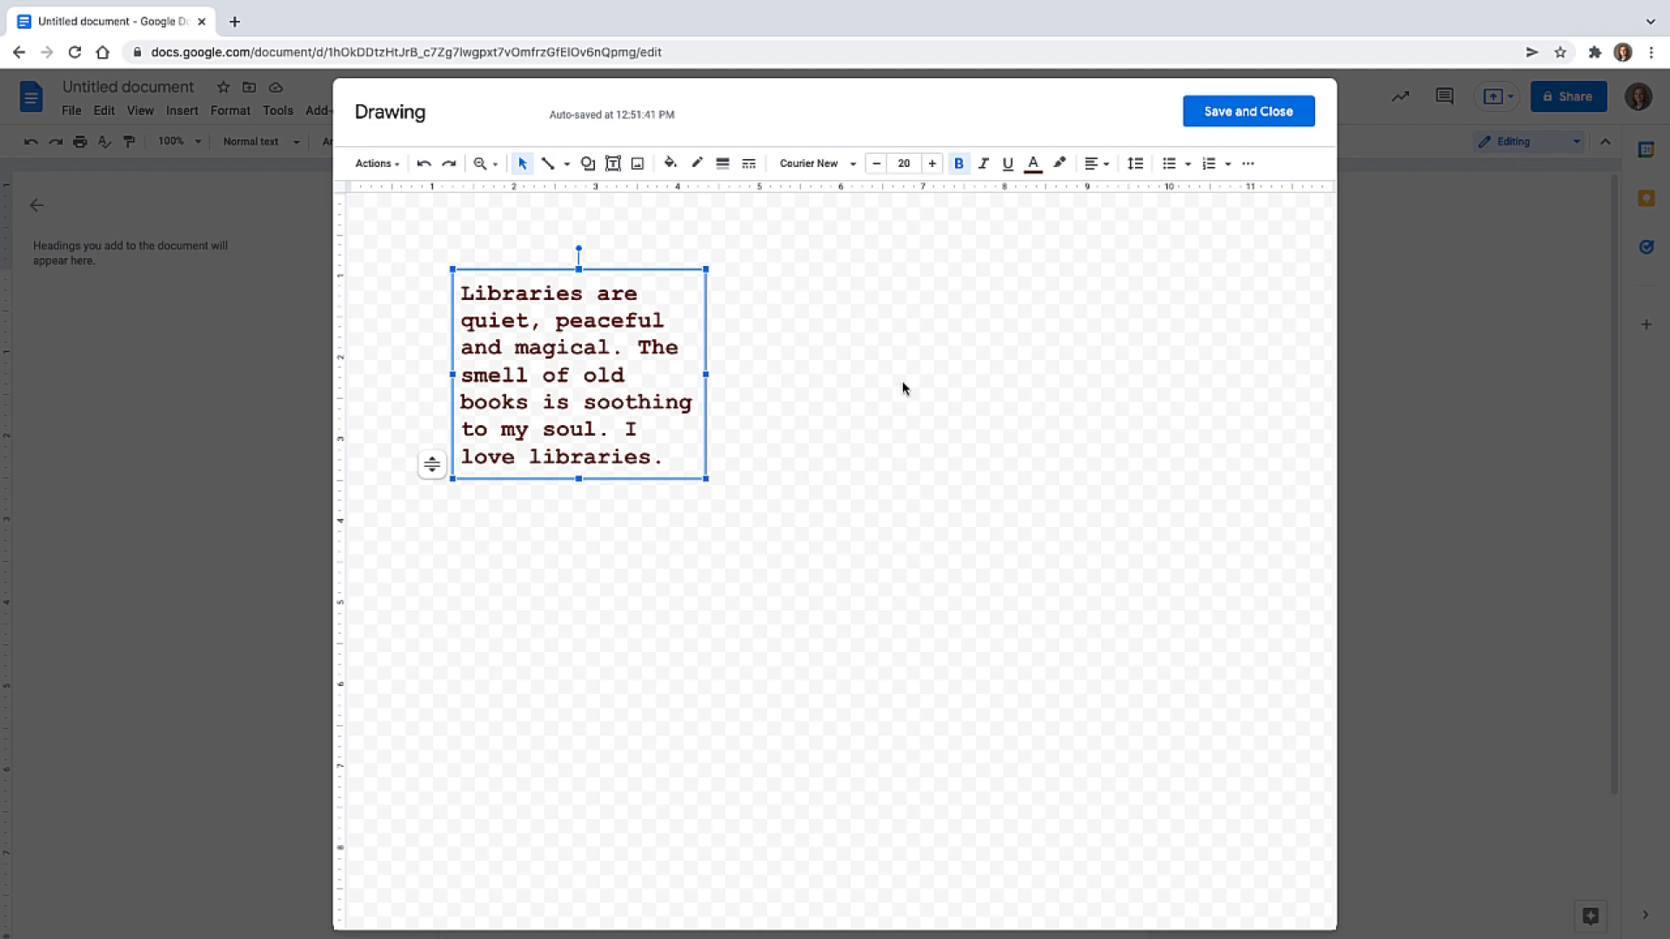
click(1220, 113)
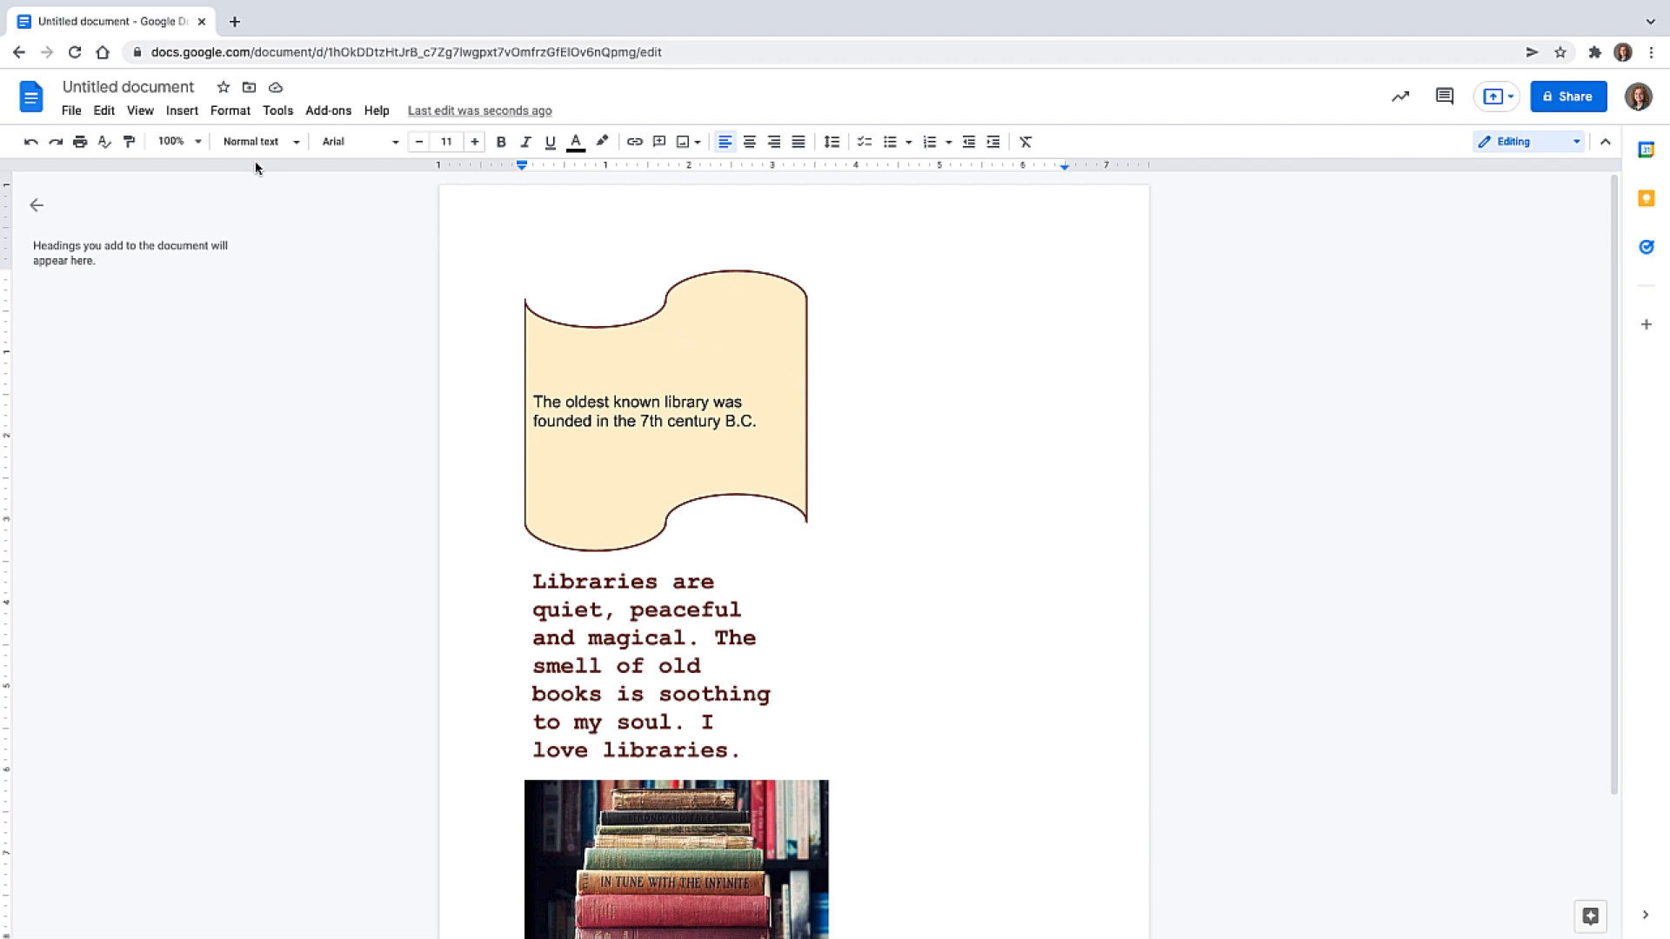
Step: Create another new drawing and add a text box about 4.9 inches wide
click(179, 111)
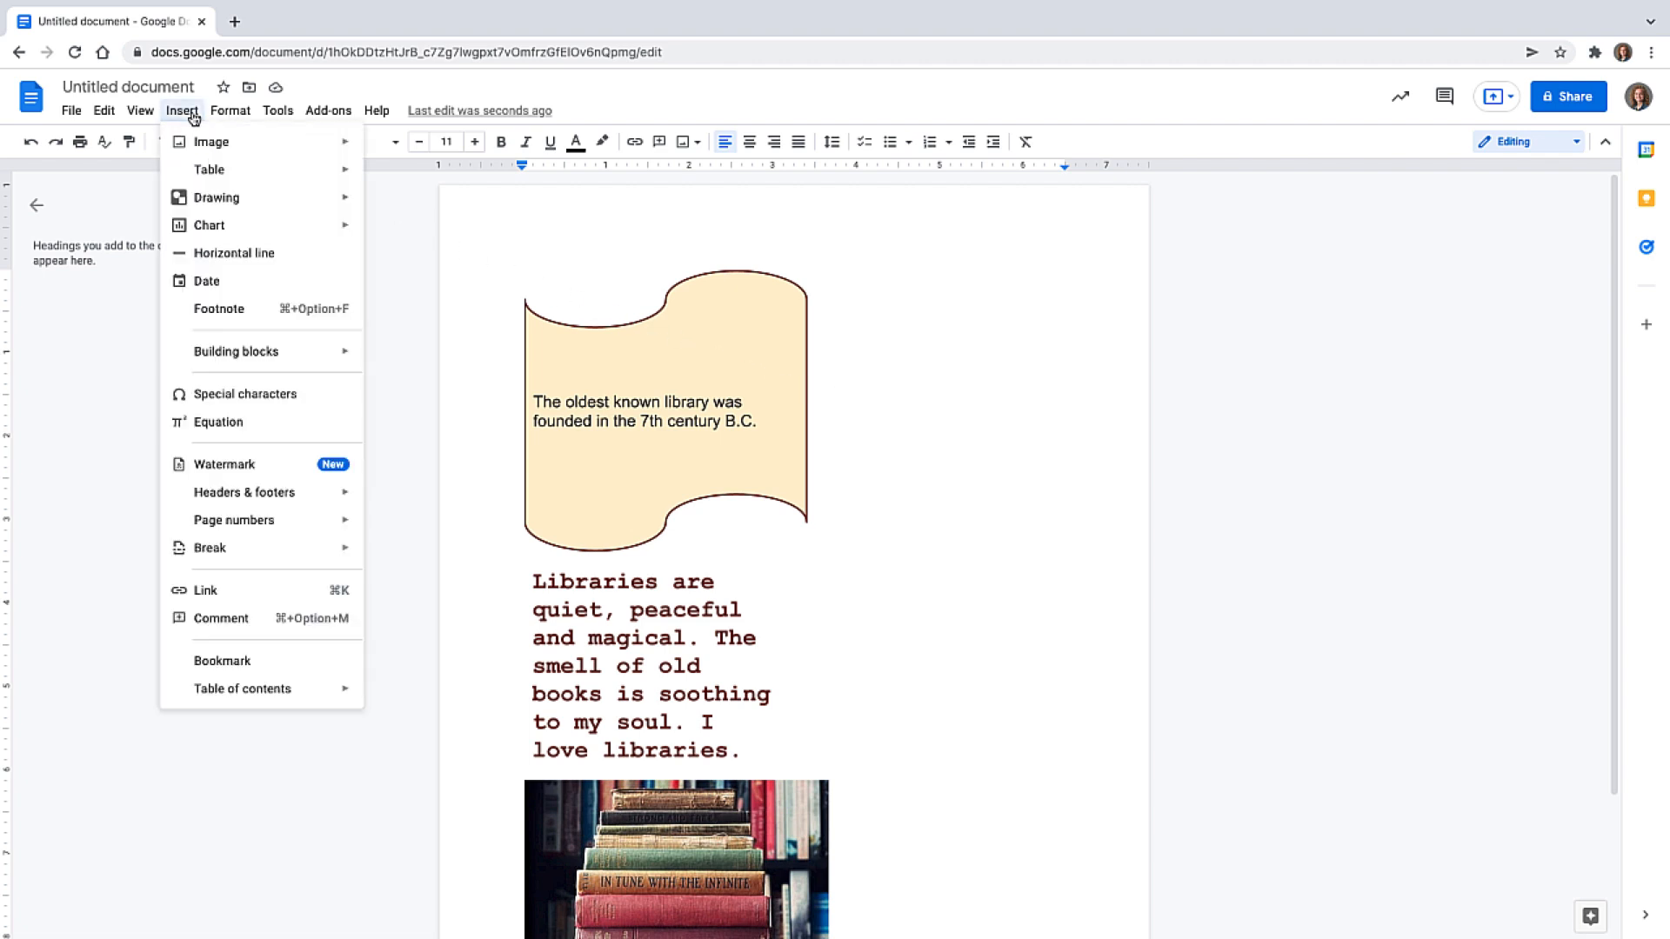
mouse_move(310, 205)
click(409, 204)
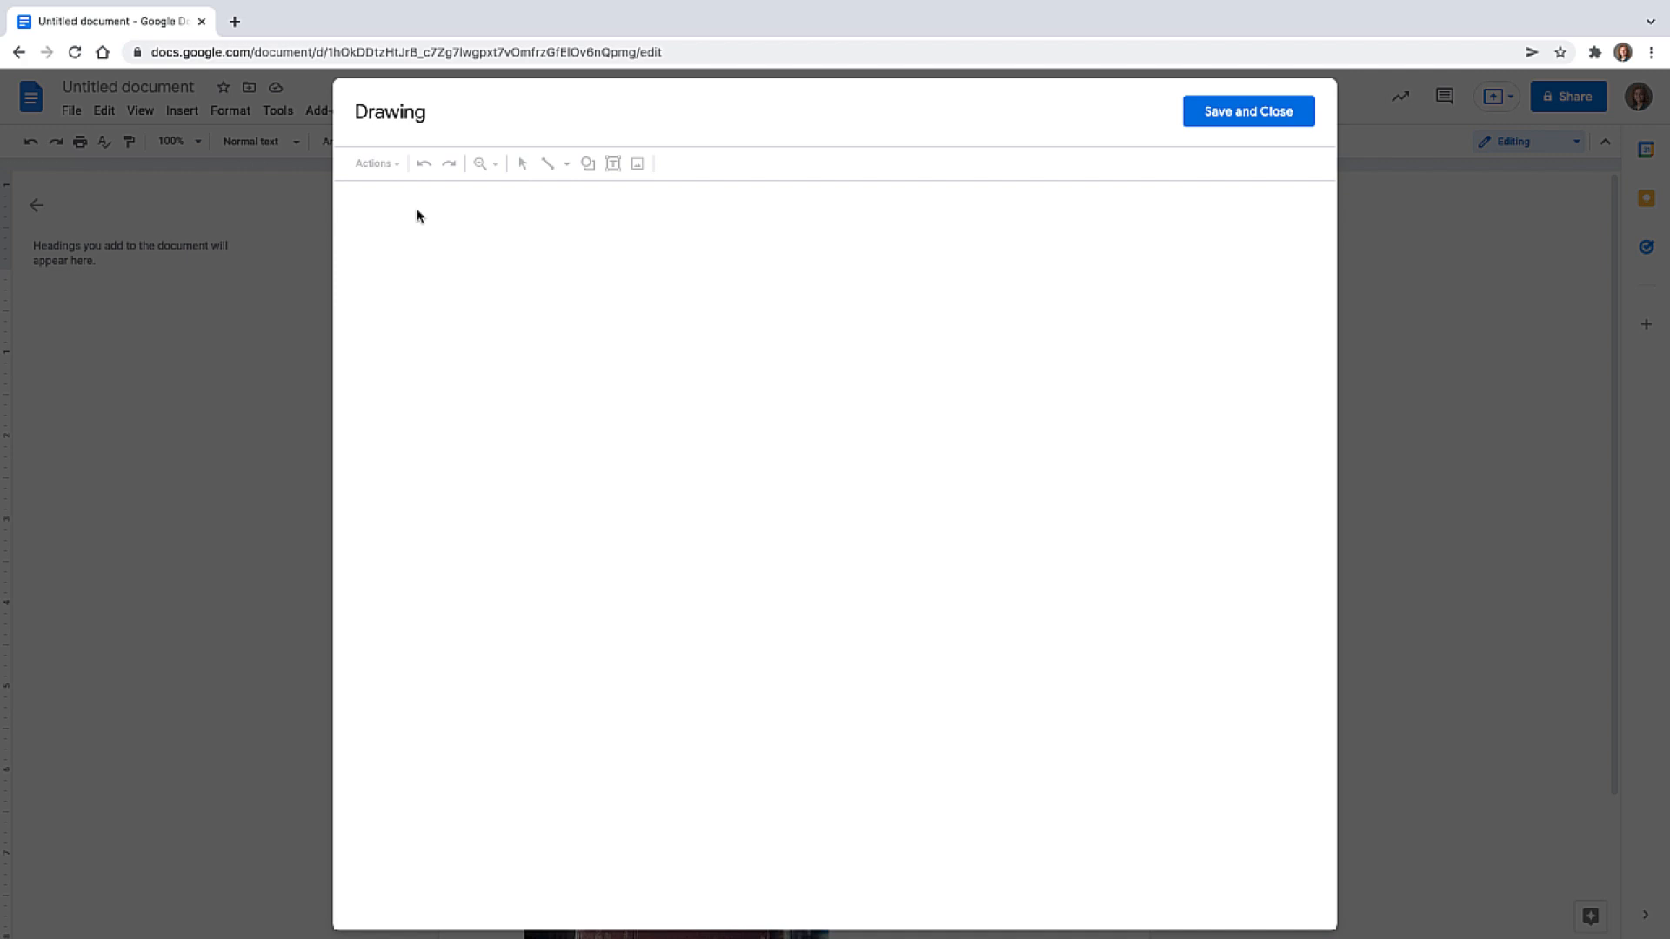
click(613, 163)
drag(502, 264, 885, 554)
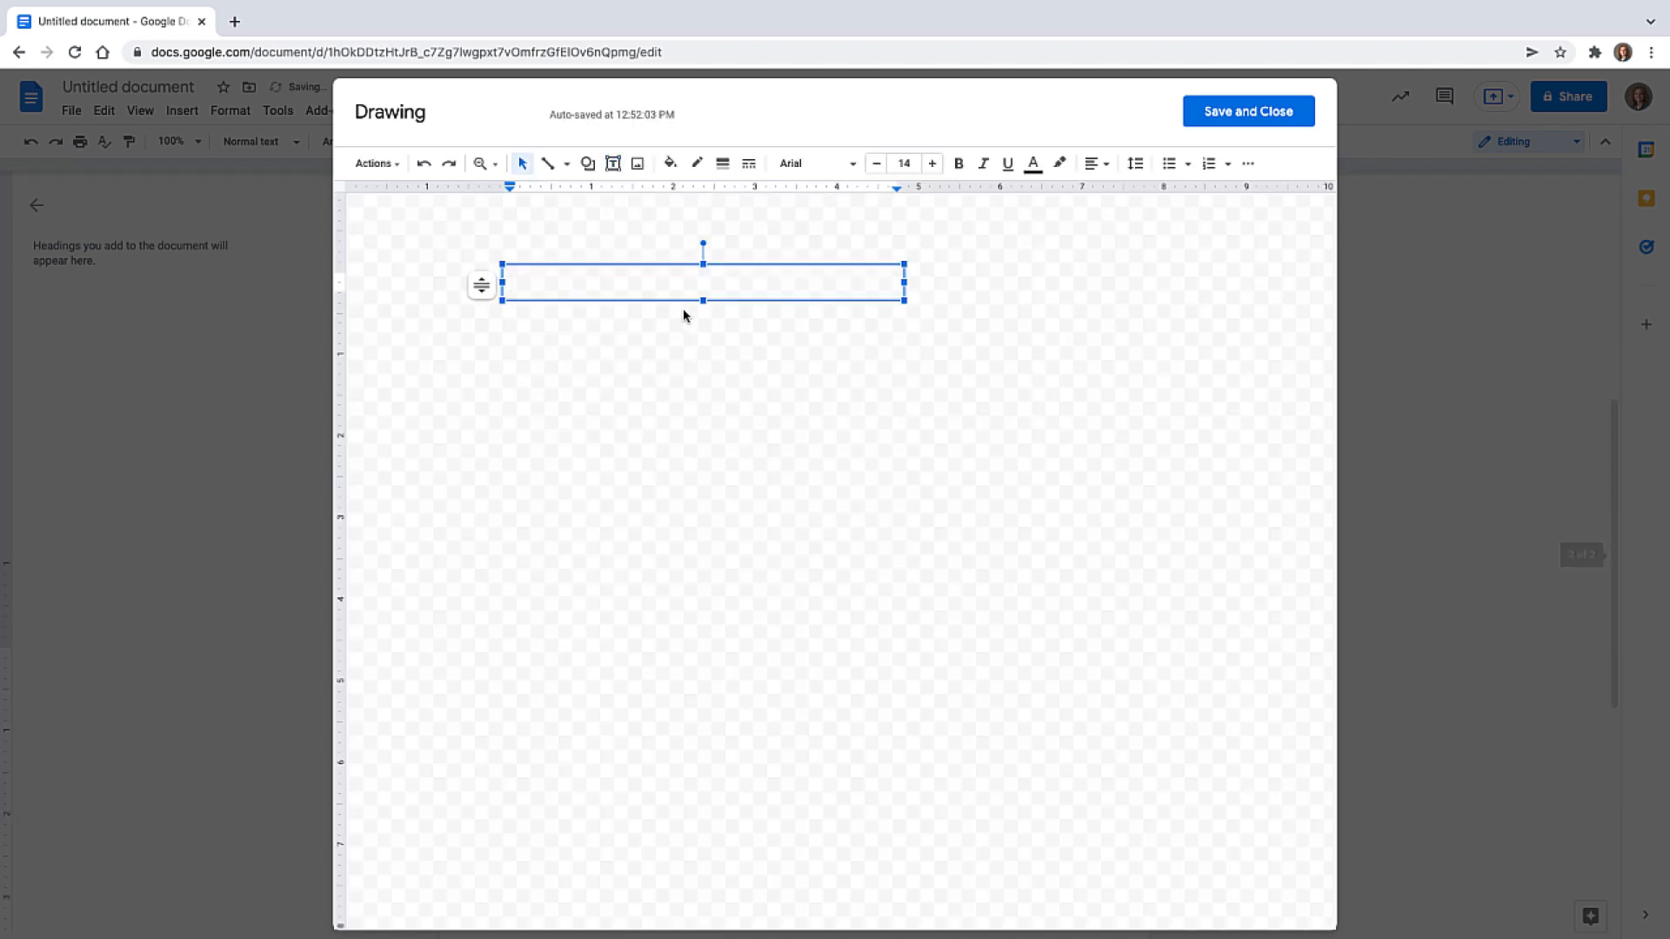
Step: Enter "My favorite book is “Man’s Search for Meaning” by Viktor E. Frankl. I love this book because of the unique insight it gives into the human mind."
text(My favorite book )
text(is "Man's Search for Meaning" )
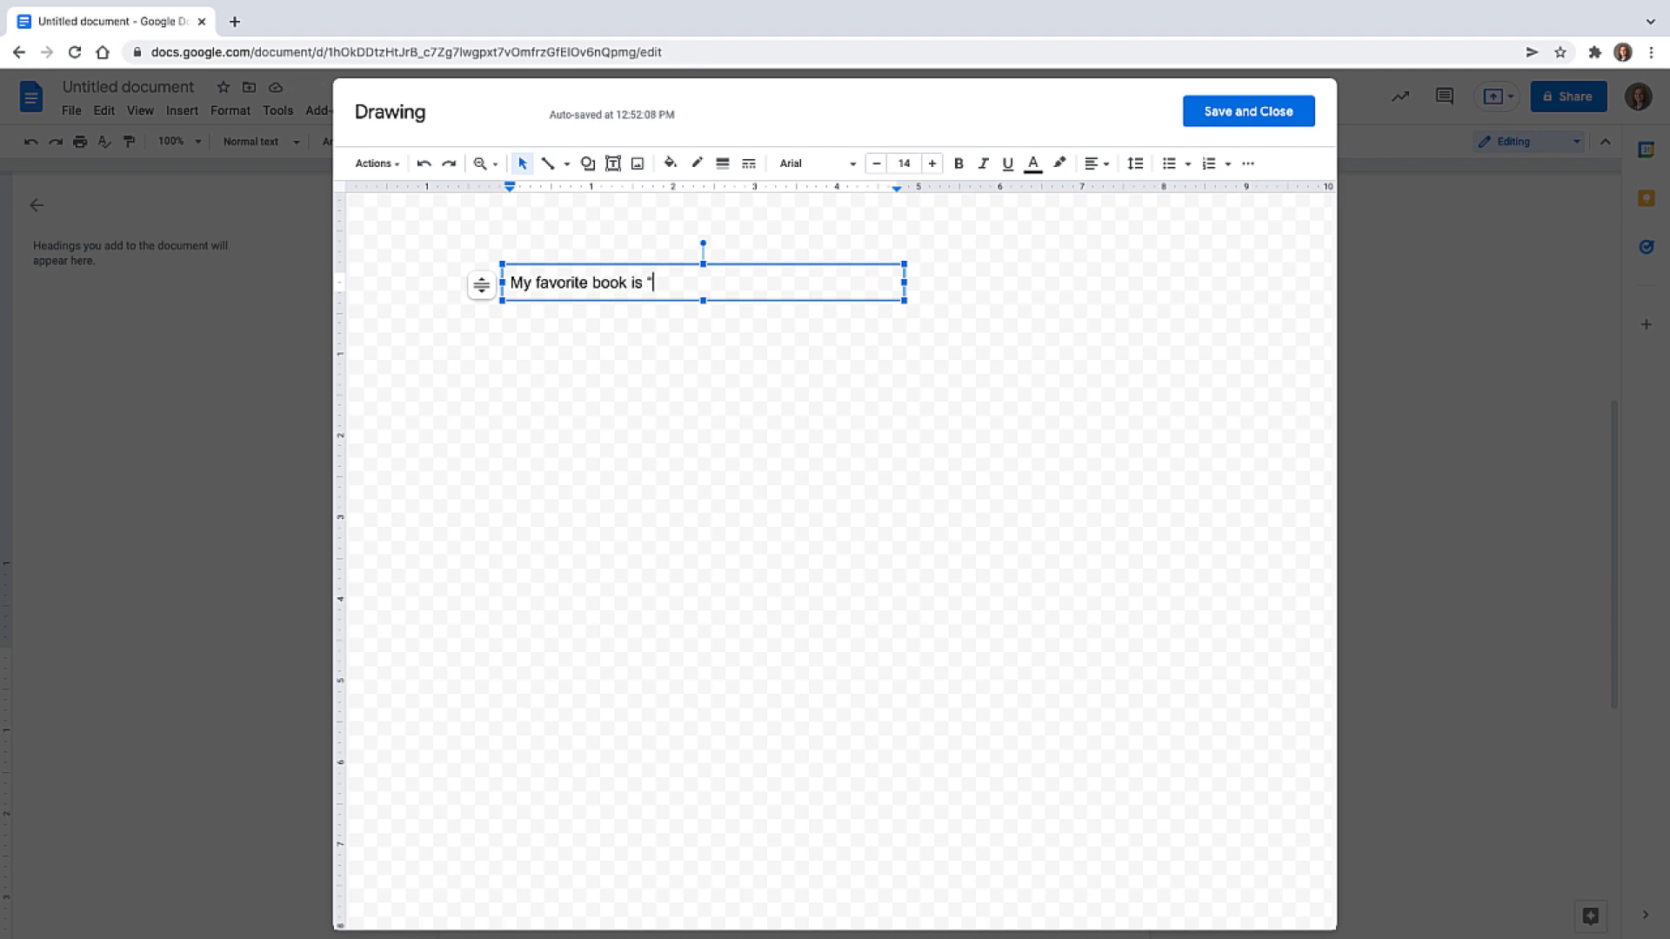
text(by Viktor )
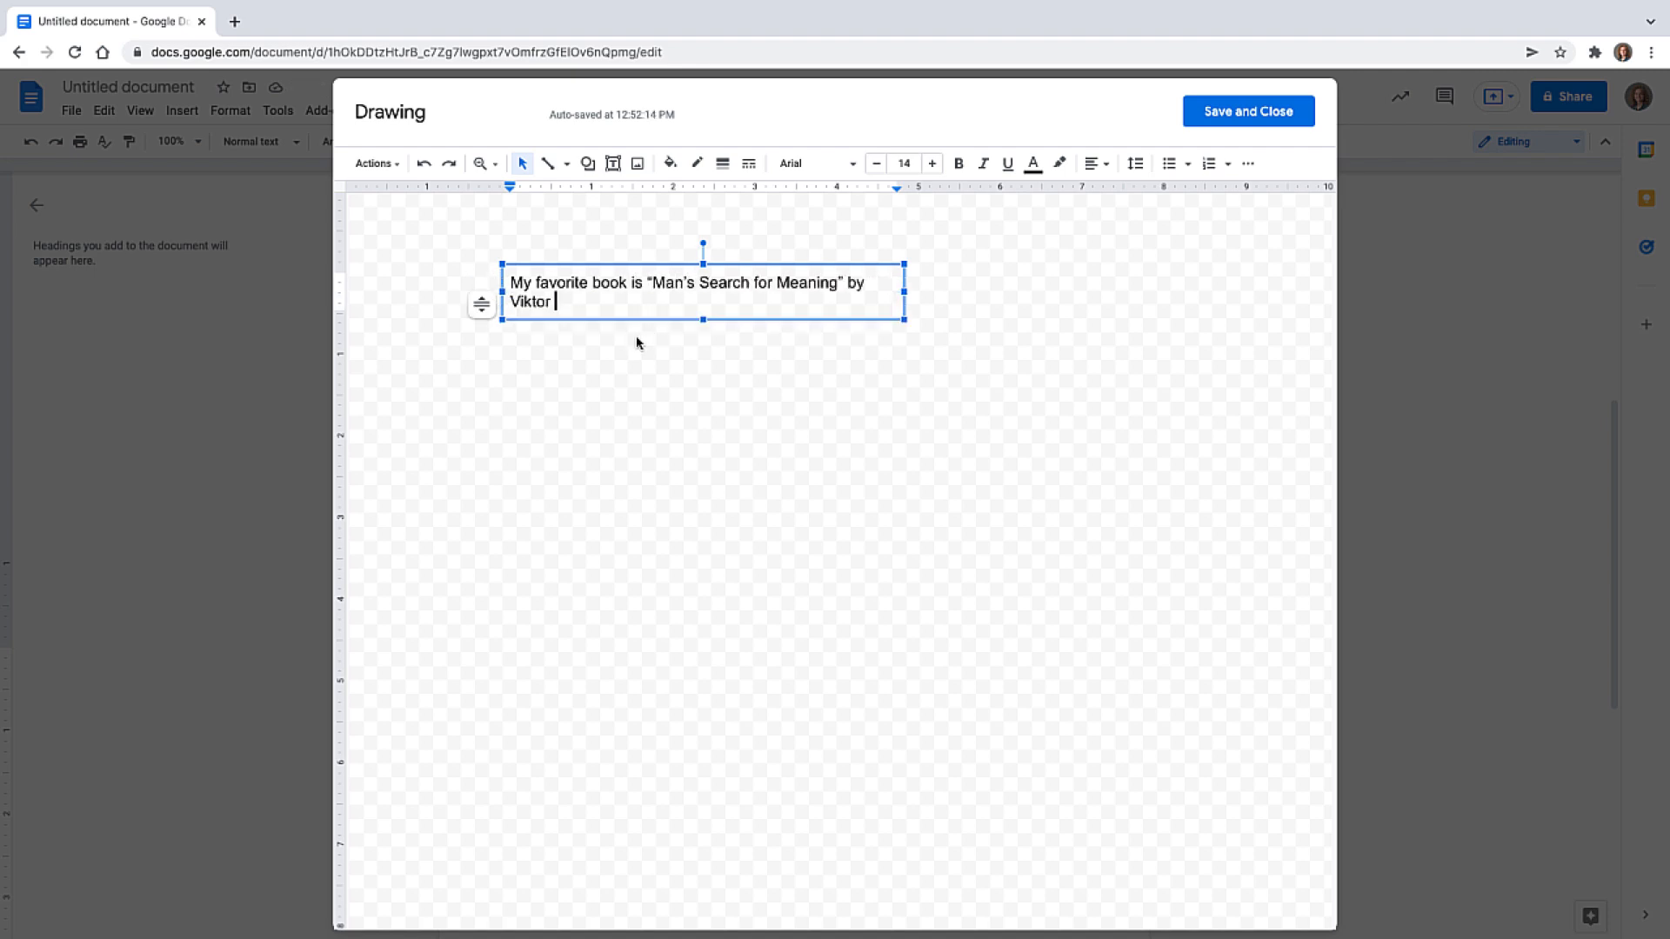
text(E. Frankl. I love this book because of the unique )
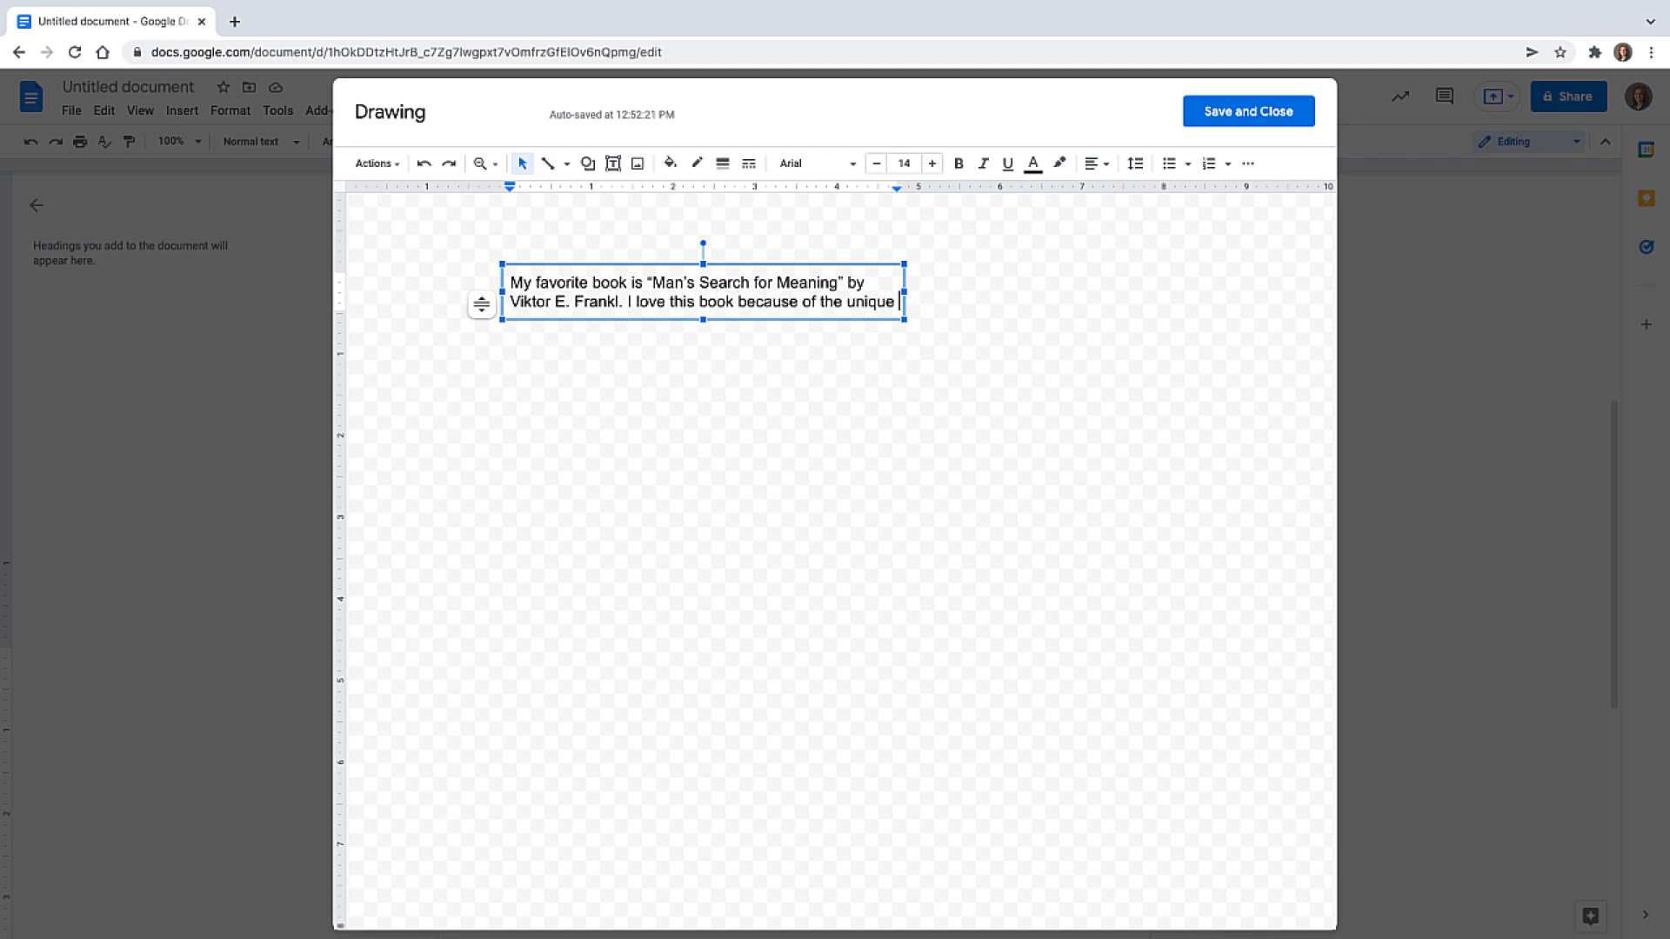
text(insight it gives into the human mind.)
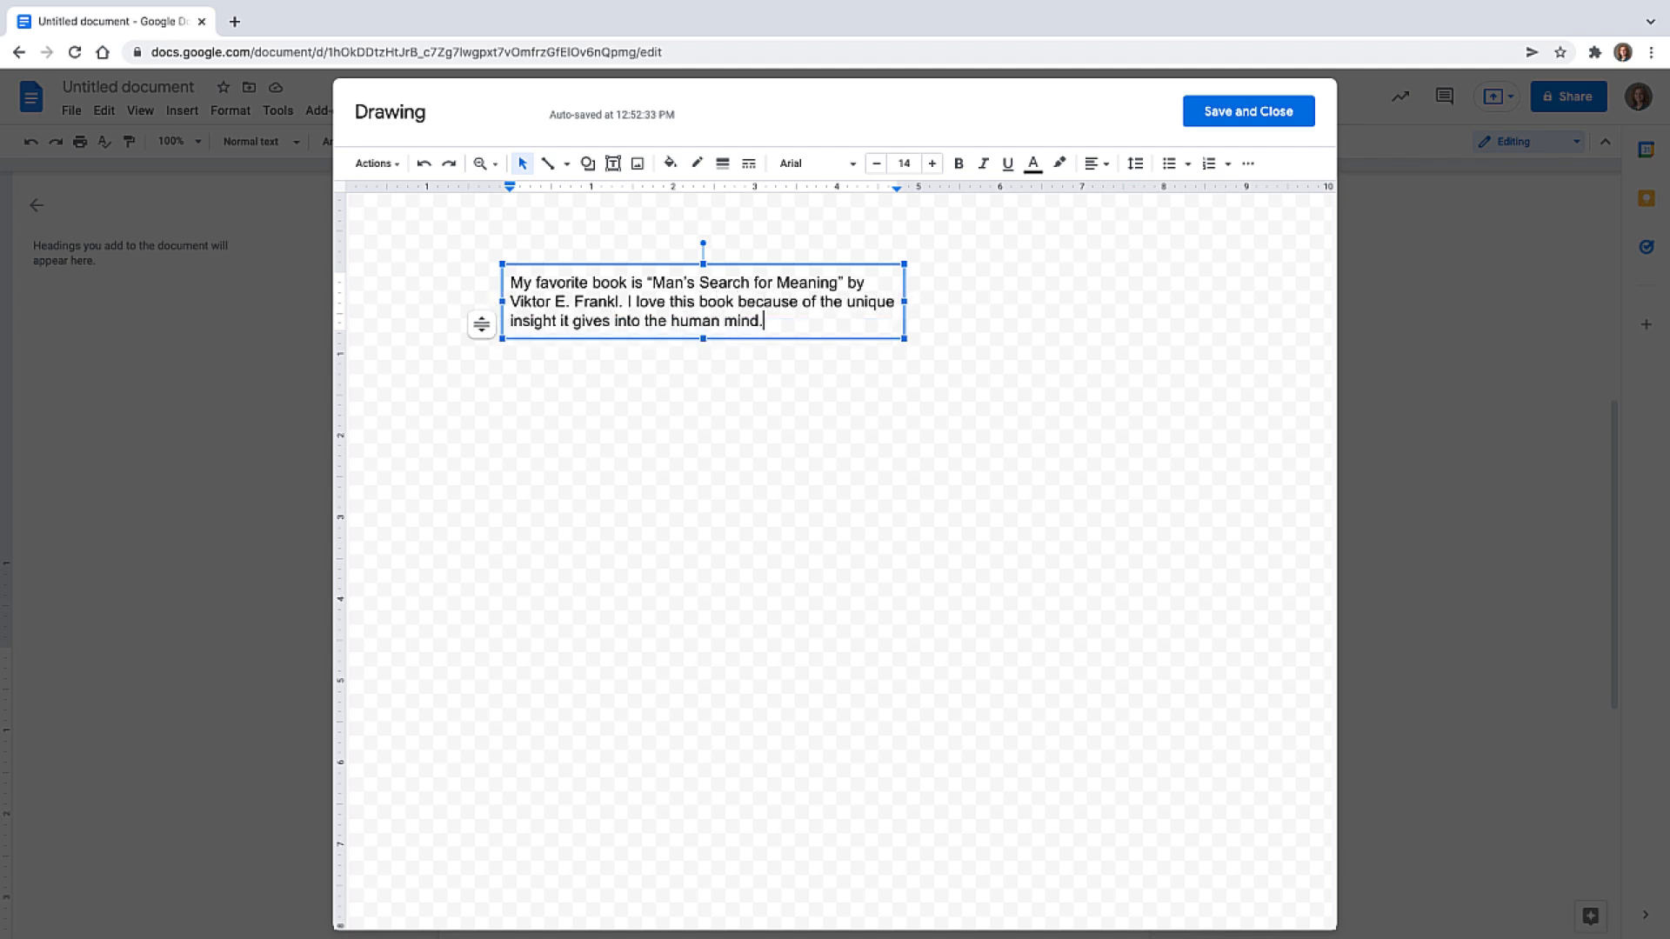
Step: Continue the text with "Frankl is a stunning author and the psychological treatment he developed, known as logotherapy, is amazing."
text( Frankl is a stunning author)
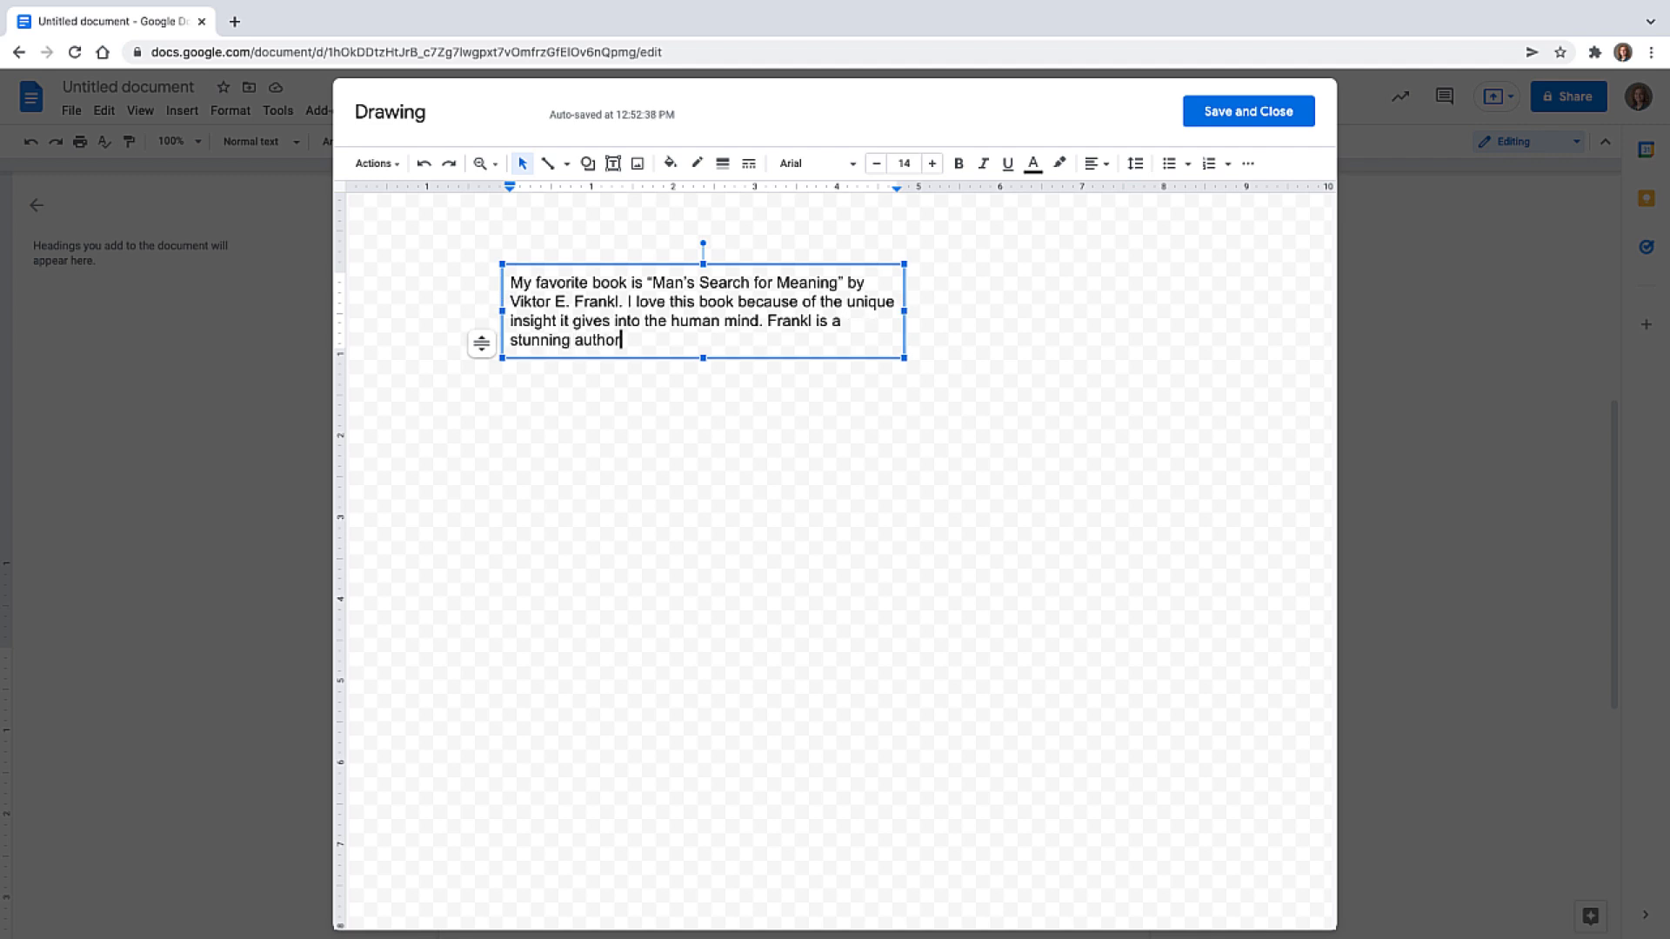
text( and the psychological treatm)
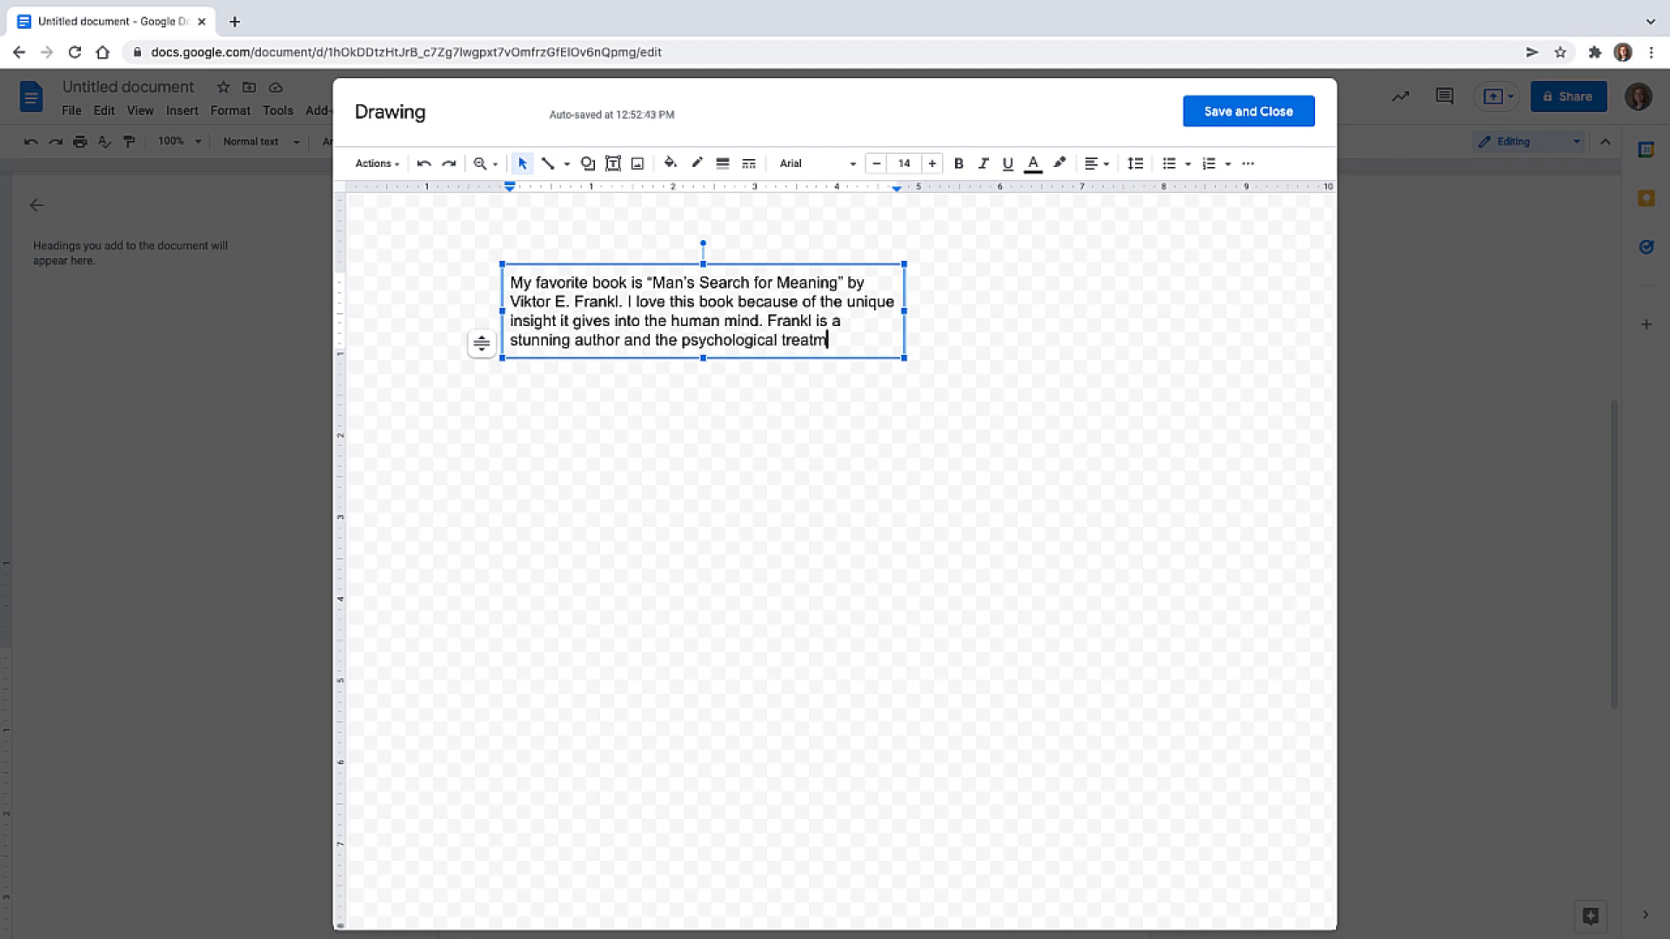
text(ent he developed, known as logotherapy, is amazing.)
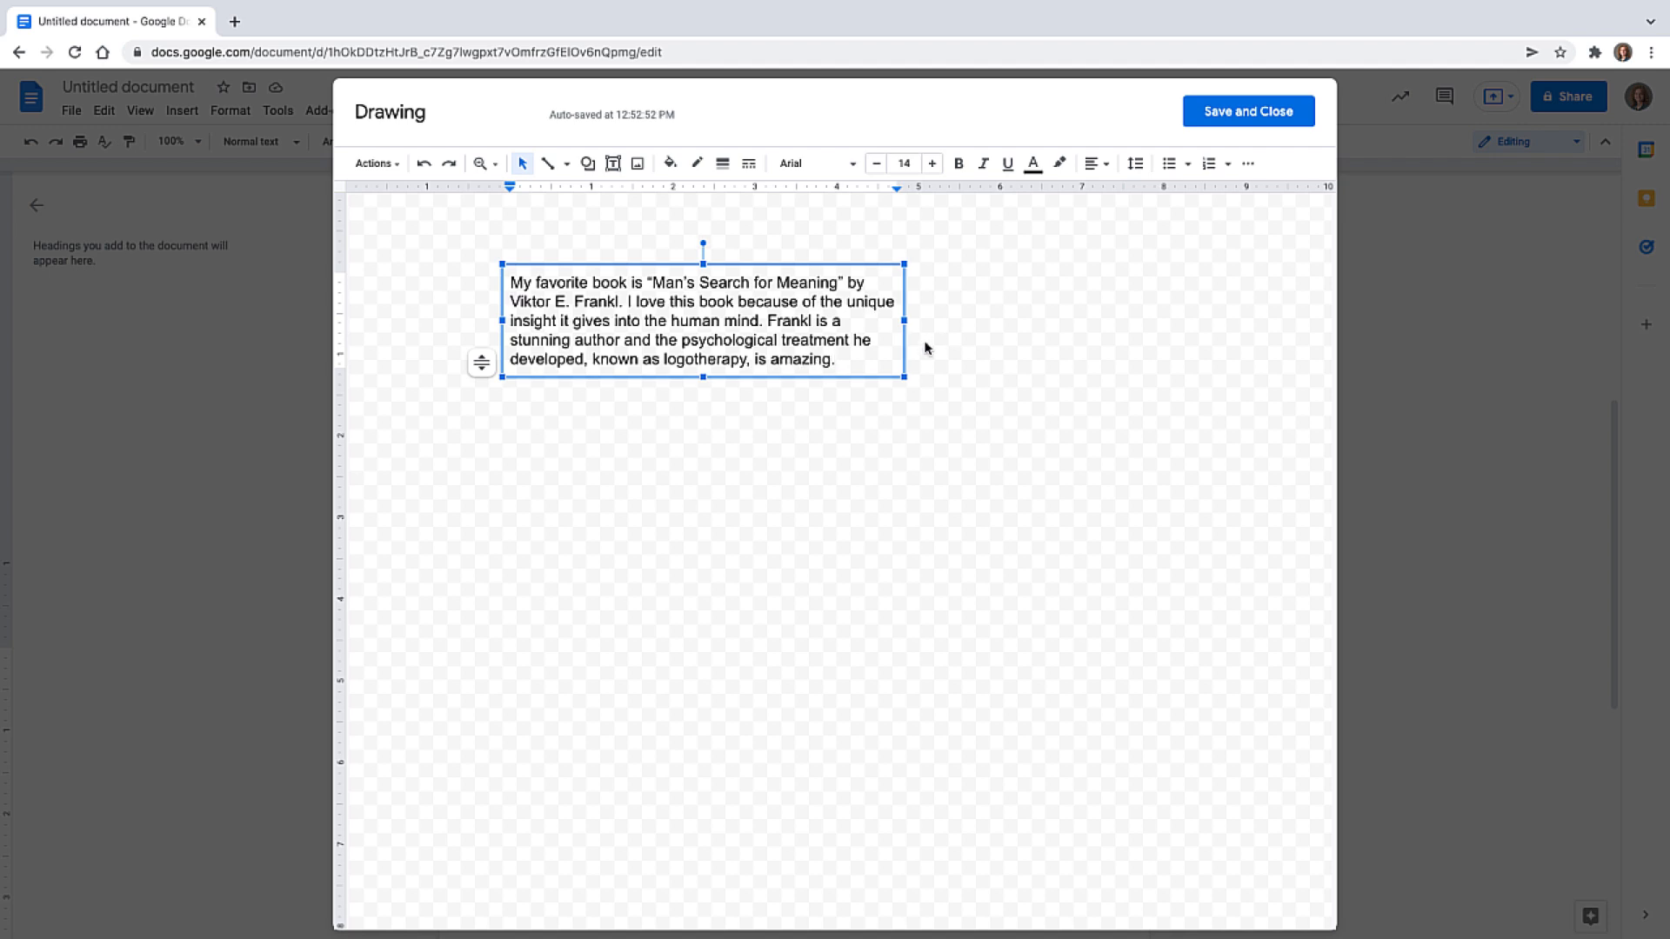
Step: Narrow the favorite-book text box to about 3.3 inches wide and change all its text to Courier New
drag(905, 377, 773, 599)
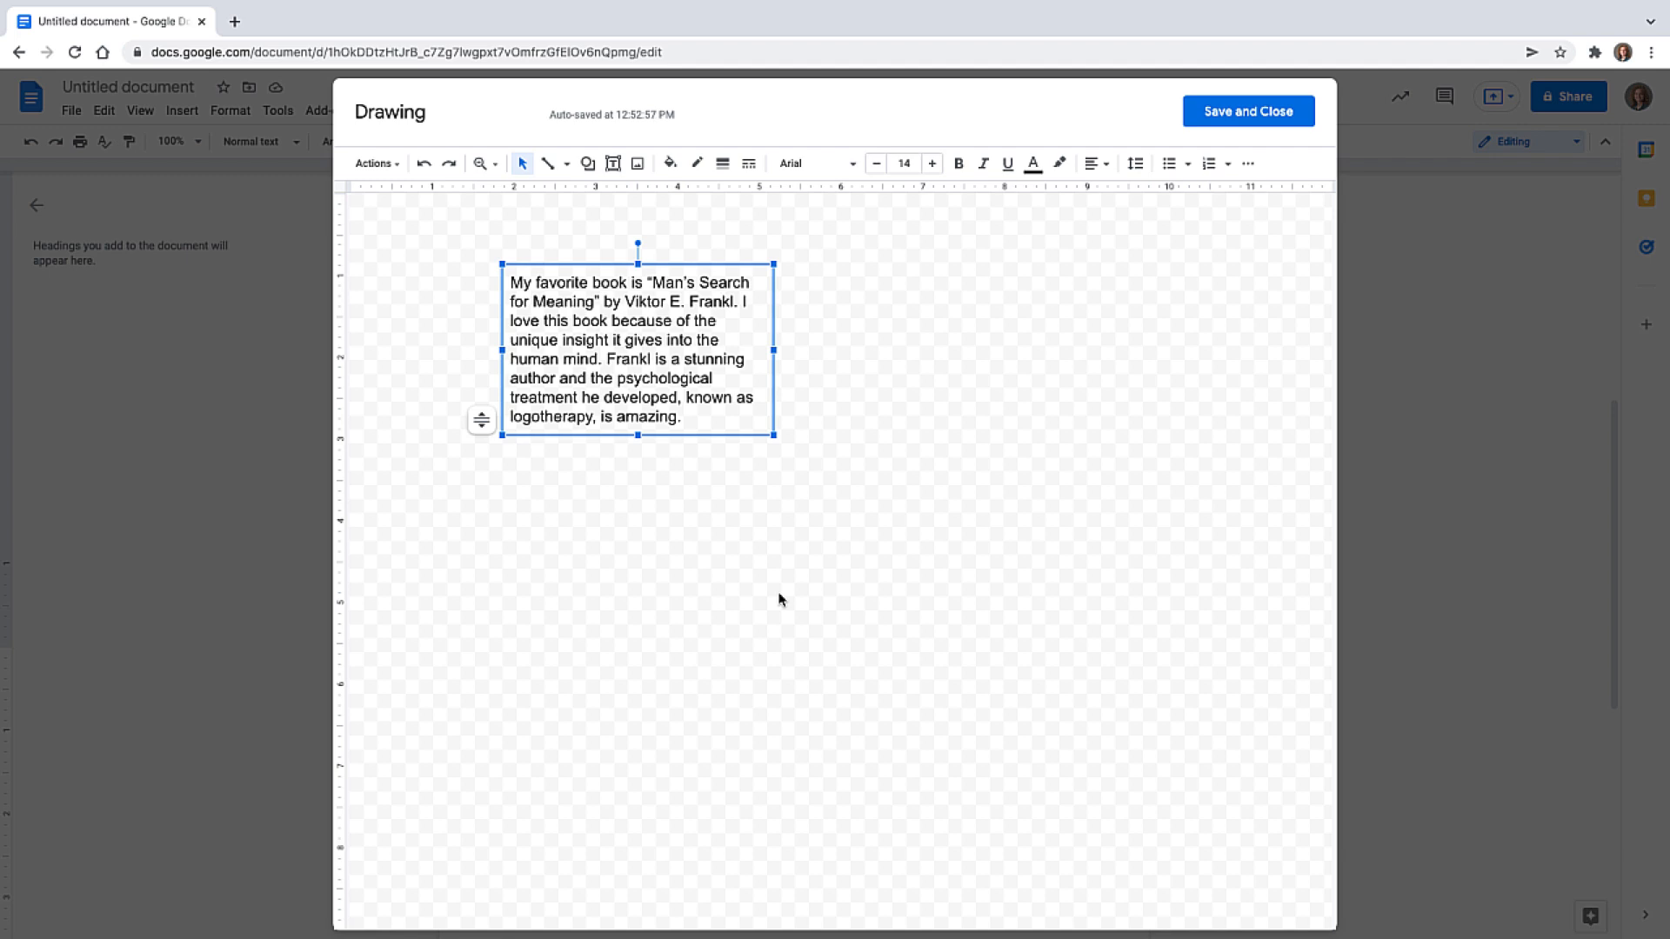
click(700, 419)
drag(699, 419, 705, 268)
click(816, 164)
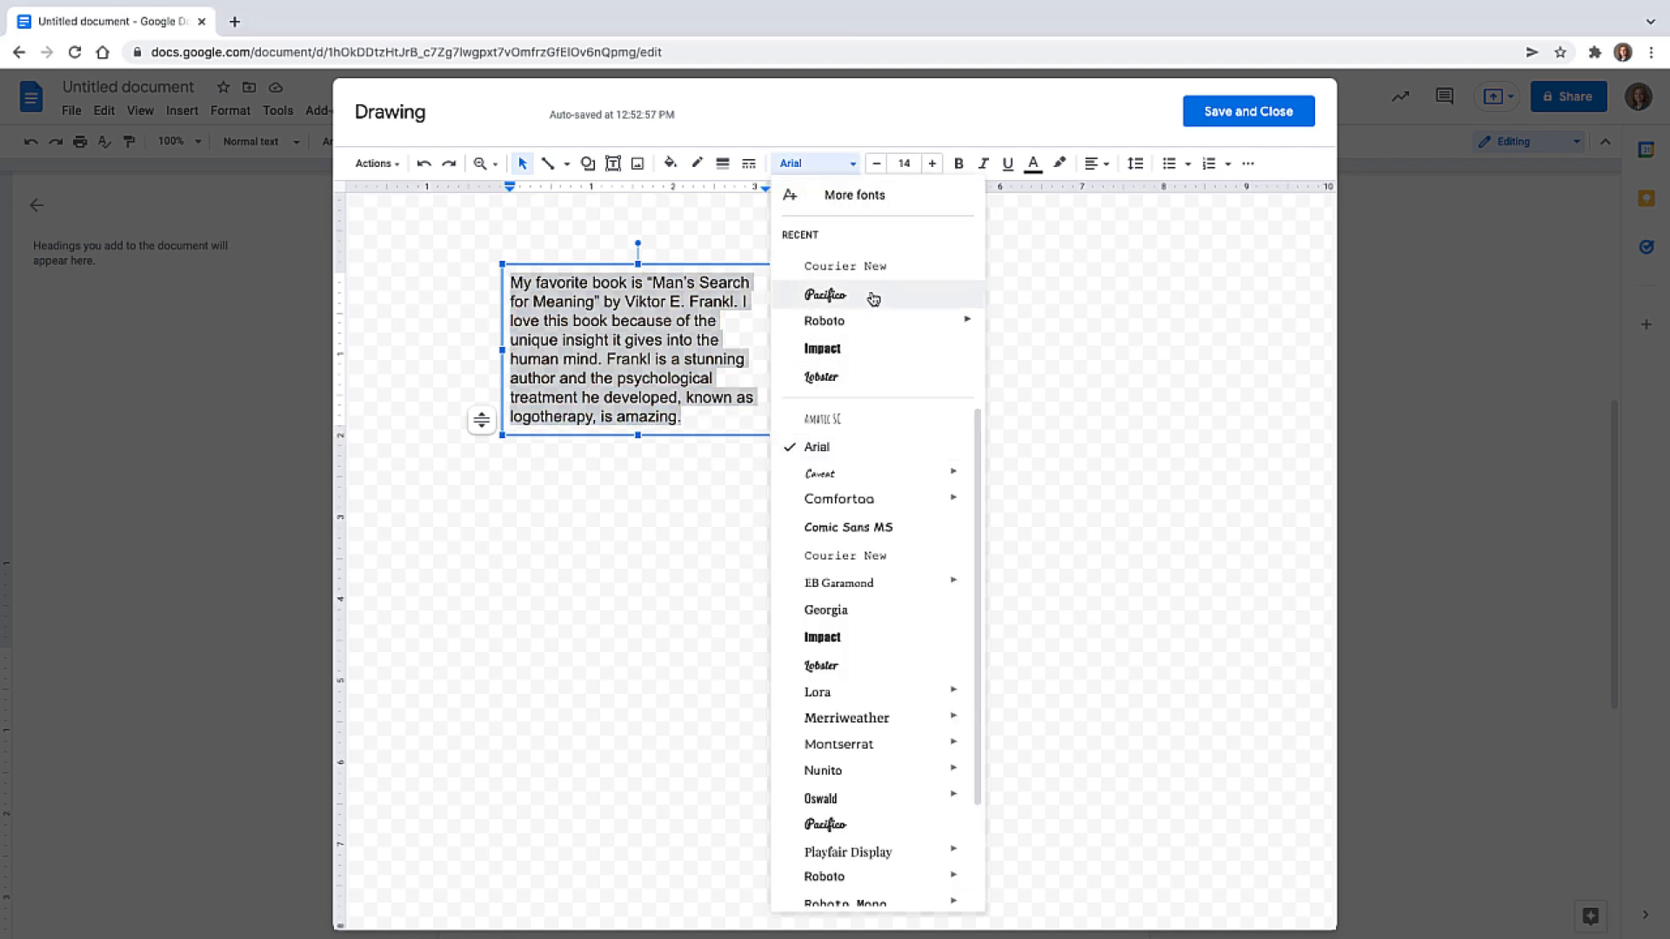
click(869, 323)
Step: Set the font size of the favorite-book text to 20
click(905, 163)
text(20)
key(Return)
Step: Make the favorite-book text bold and dark maroon, and save the drawing into the document
click(1033, 163)
click(1047, 385)
key(ctrl+b)
click(953, 374)
click(1249, 113)
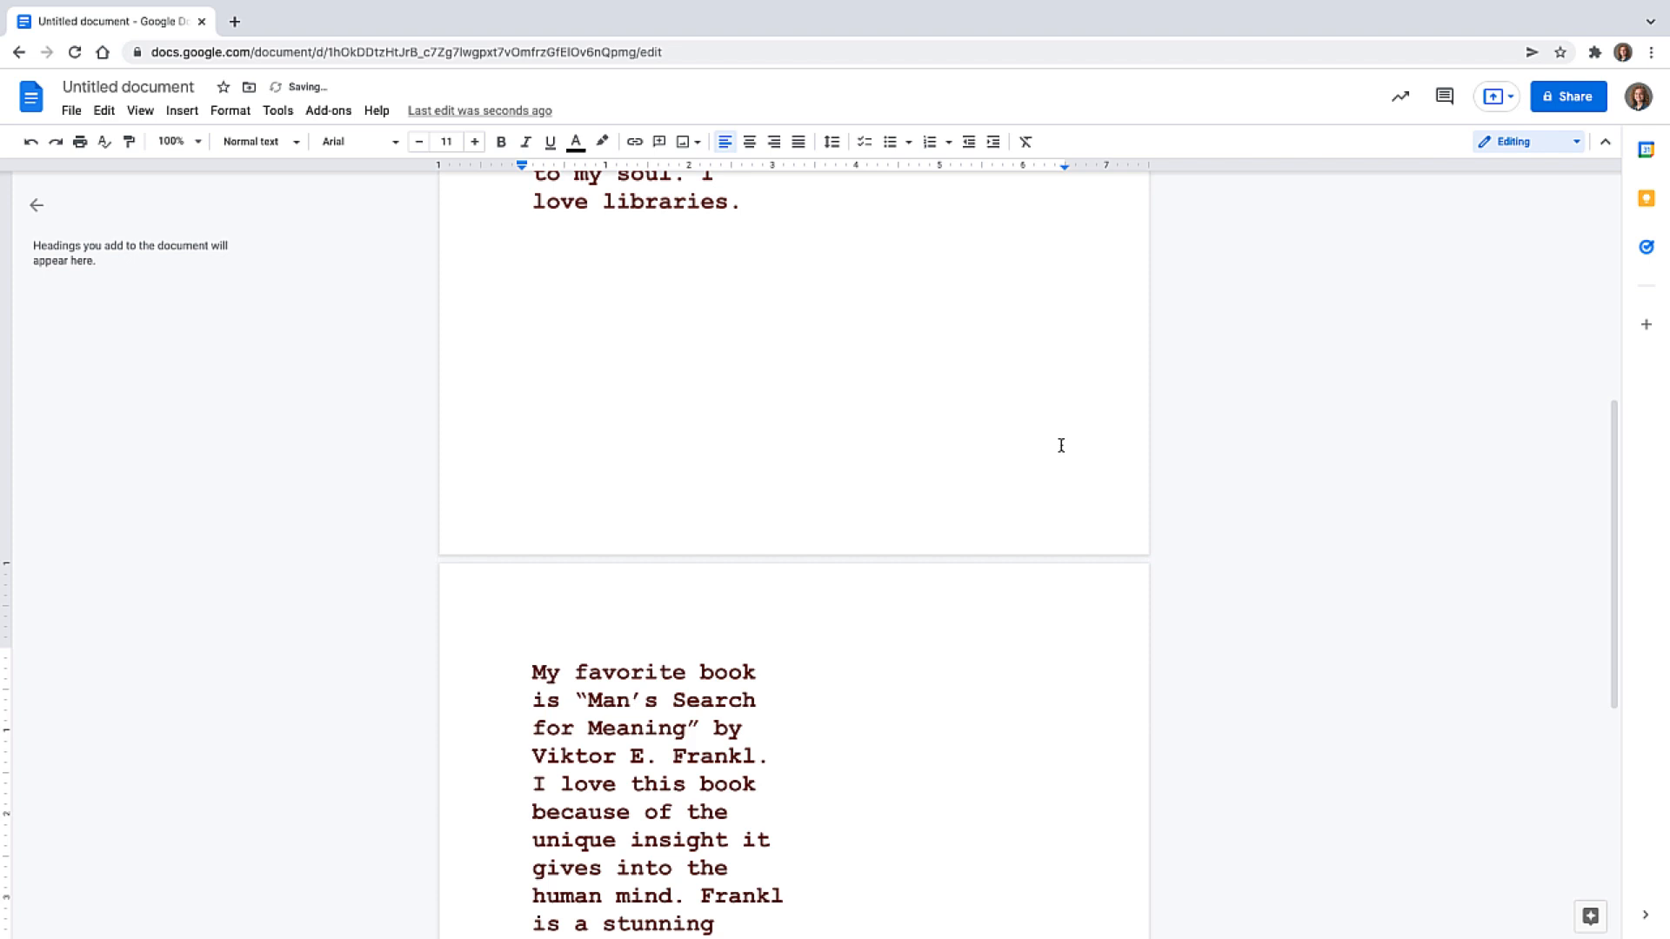
Step: Create another new drawing and add word art reading "Libraries"
scroll(1063, 445, up, 1)
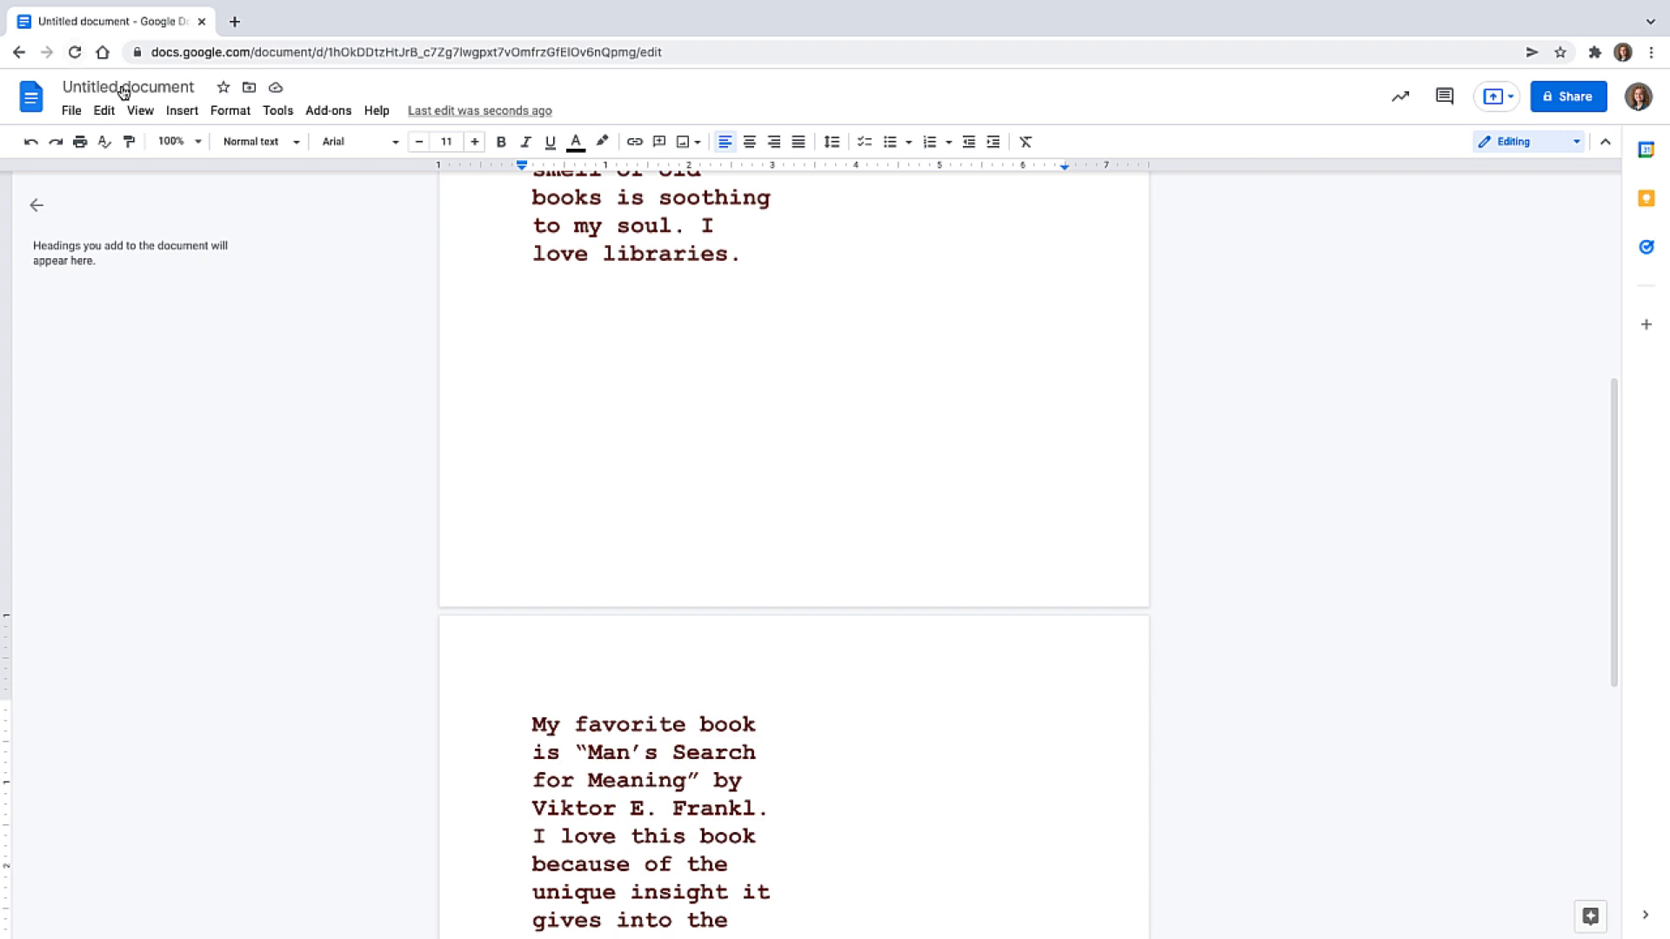
click(182, 110)
mouse_move(327, 206)
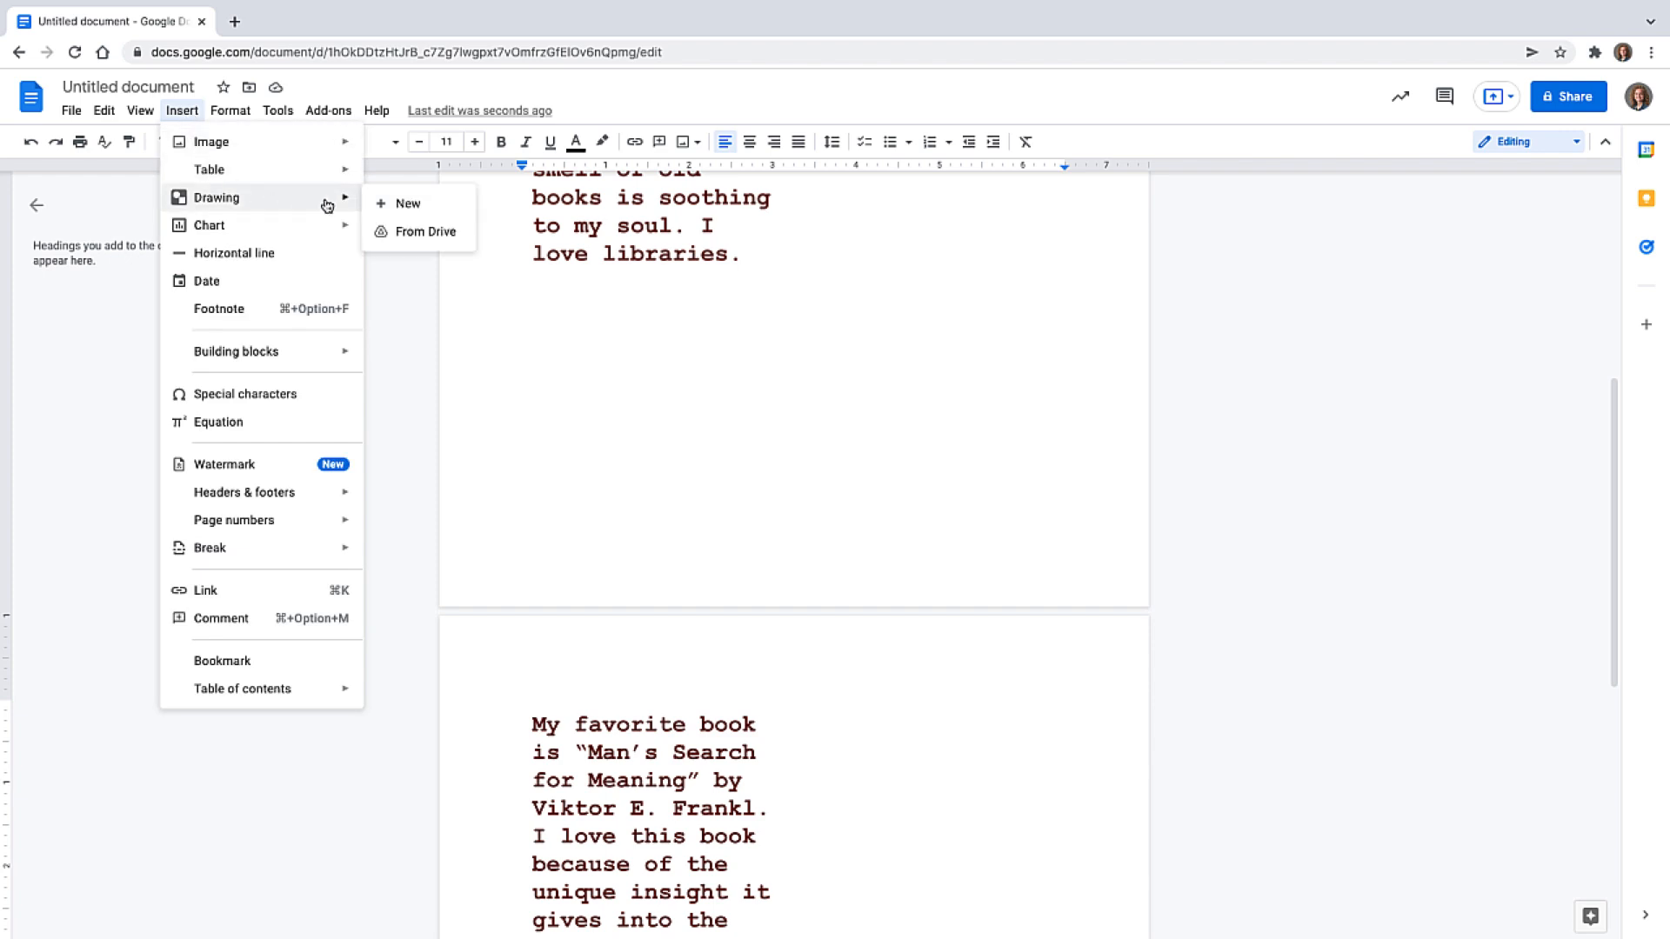
click(402, 205)
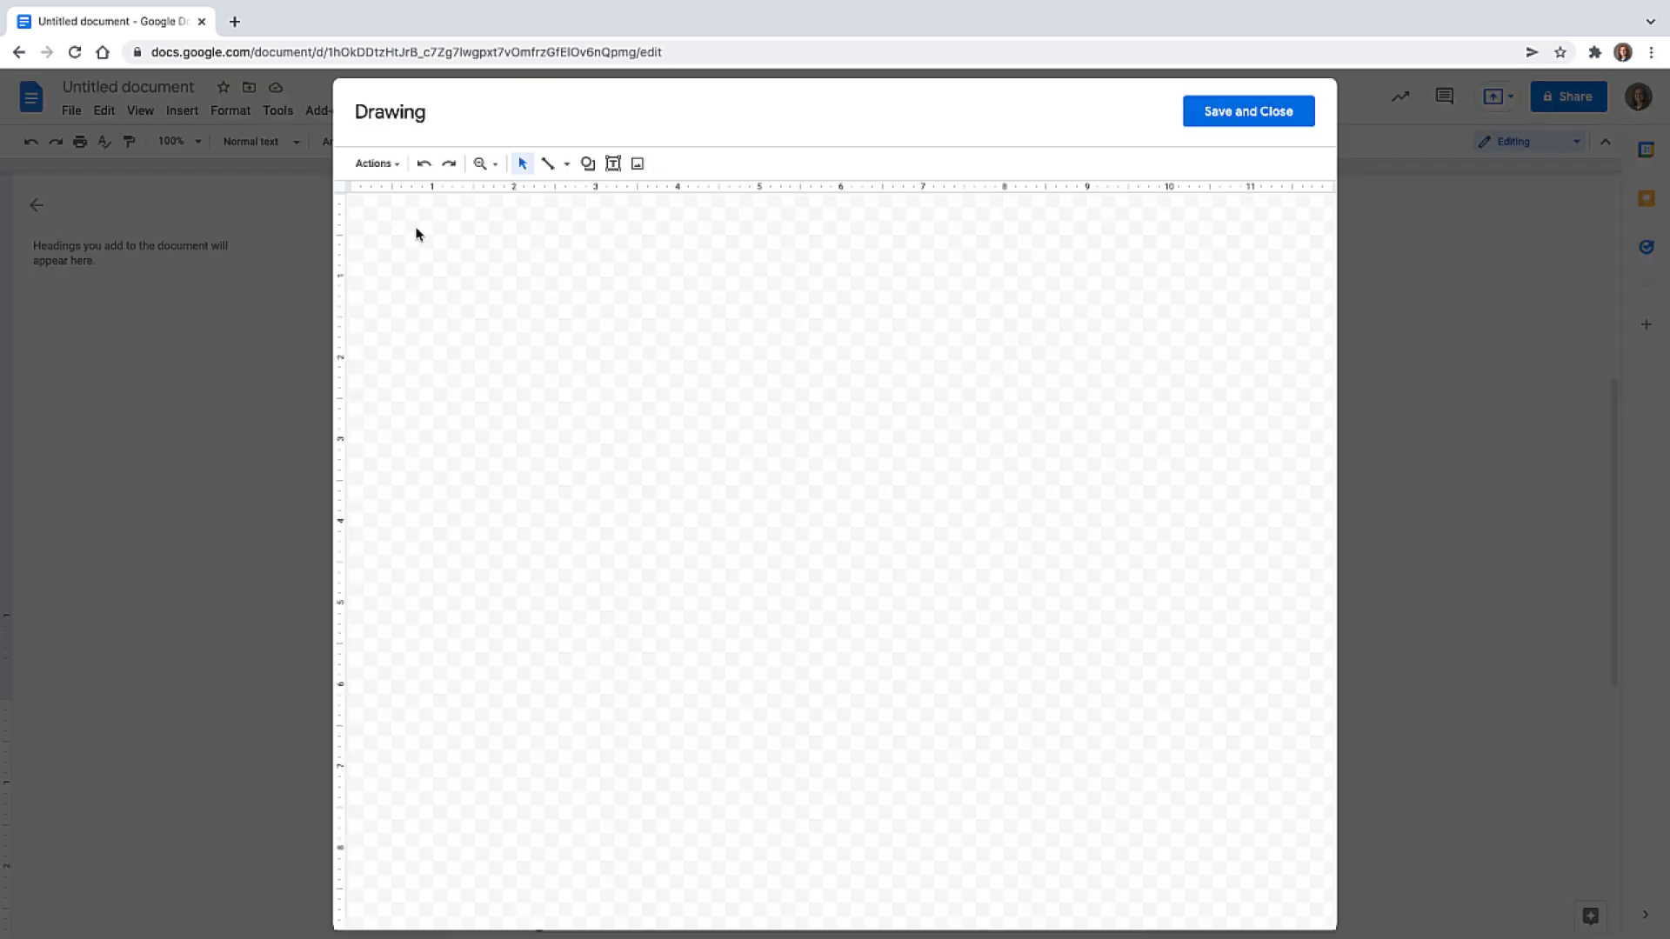
click(388, 172)
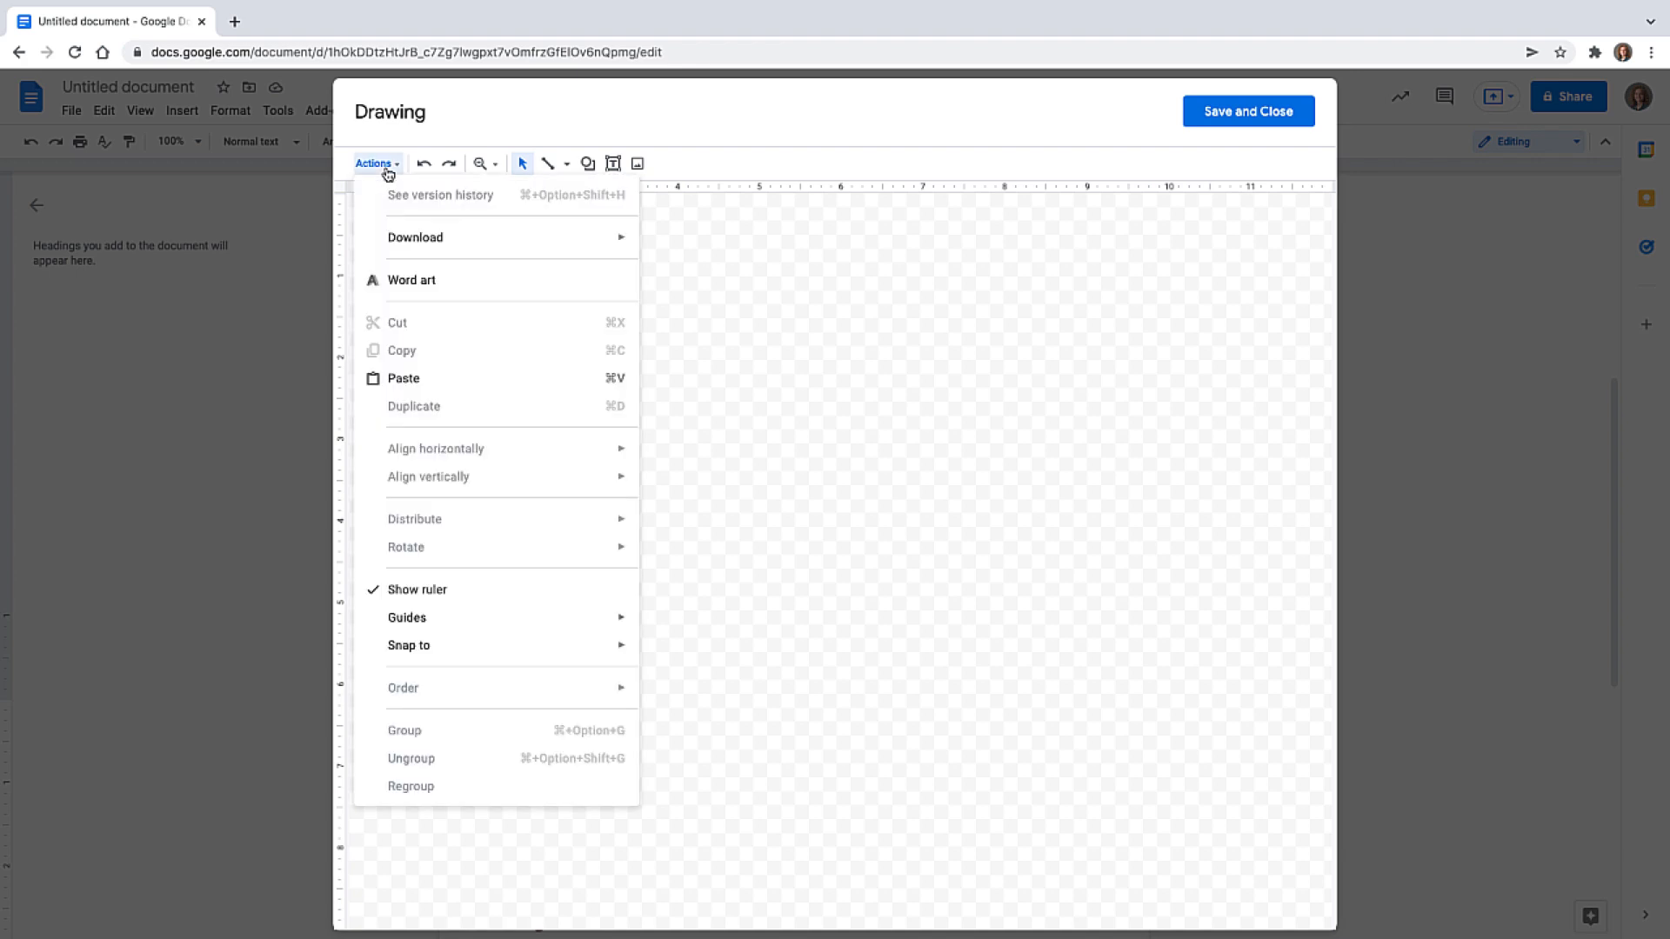
click(417, 283)
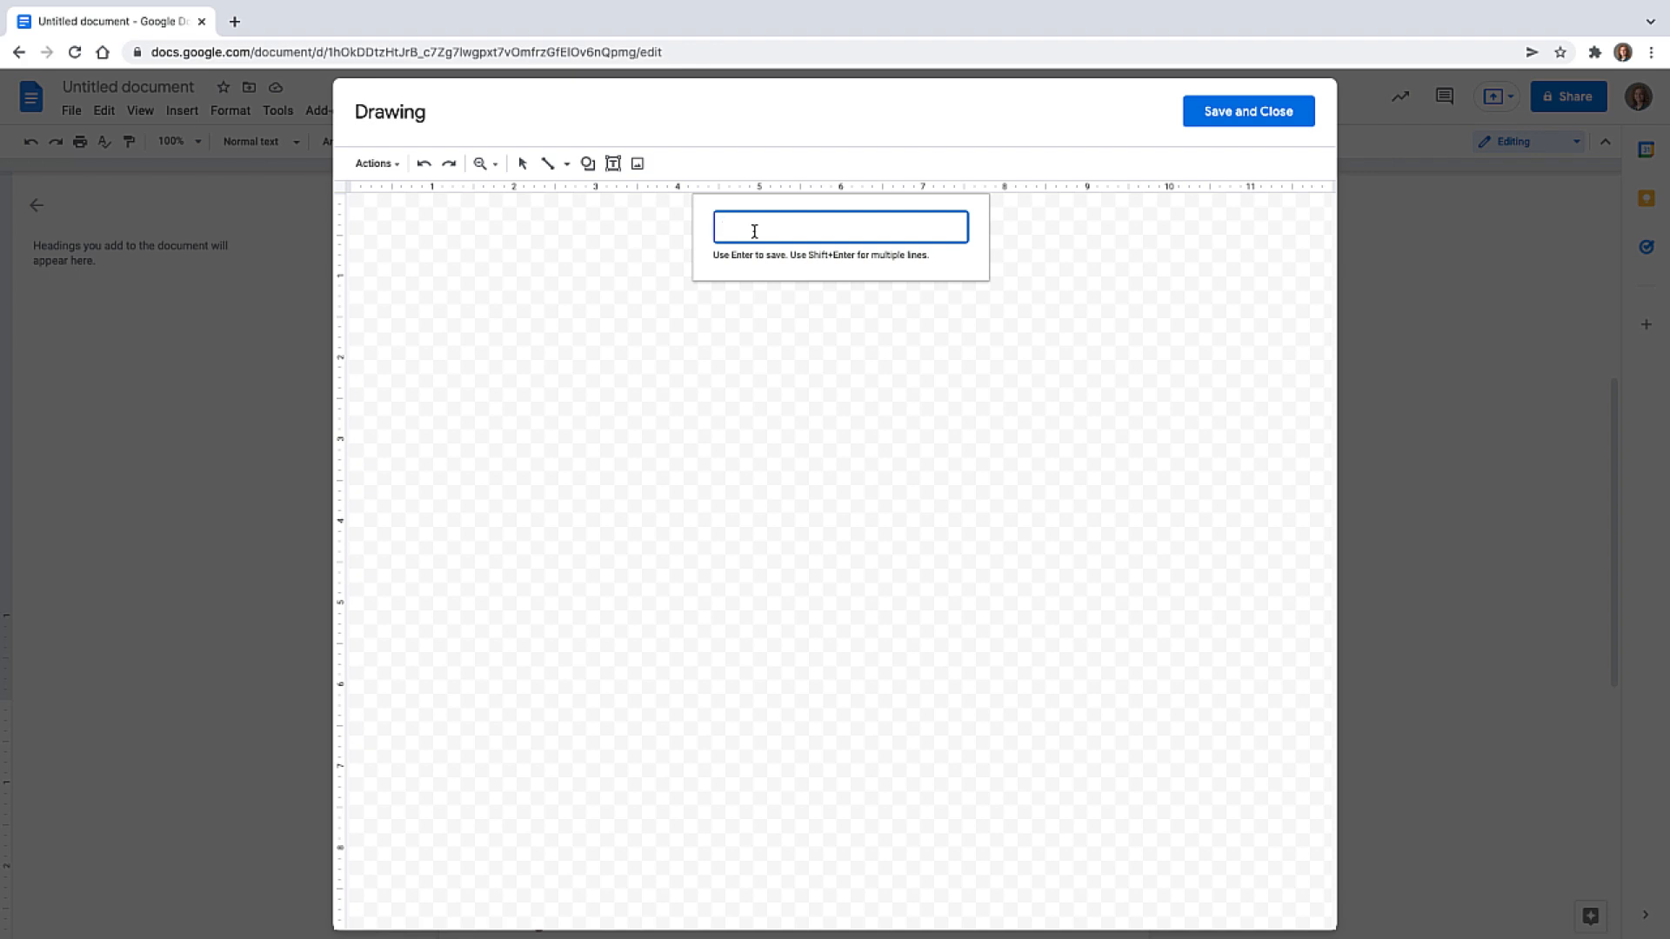
text(Libraries)
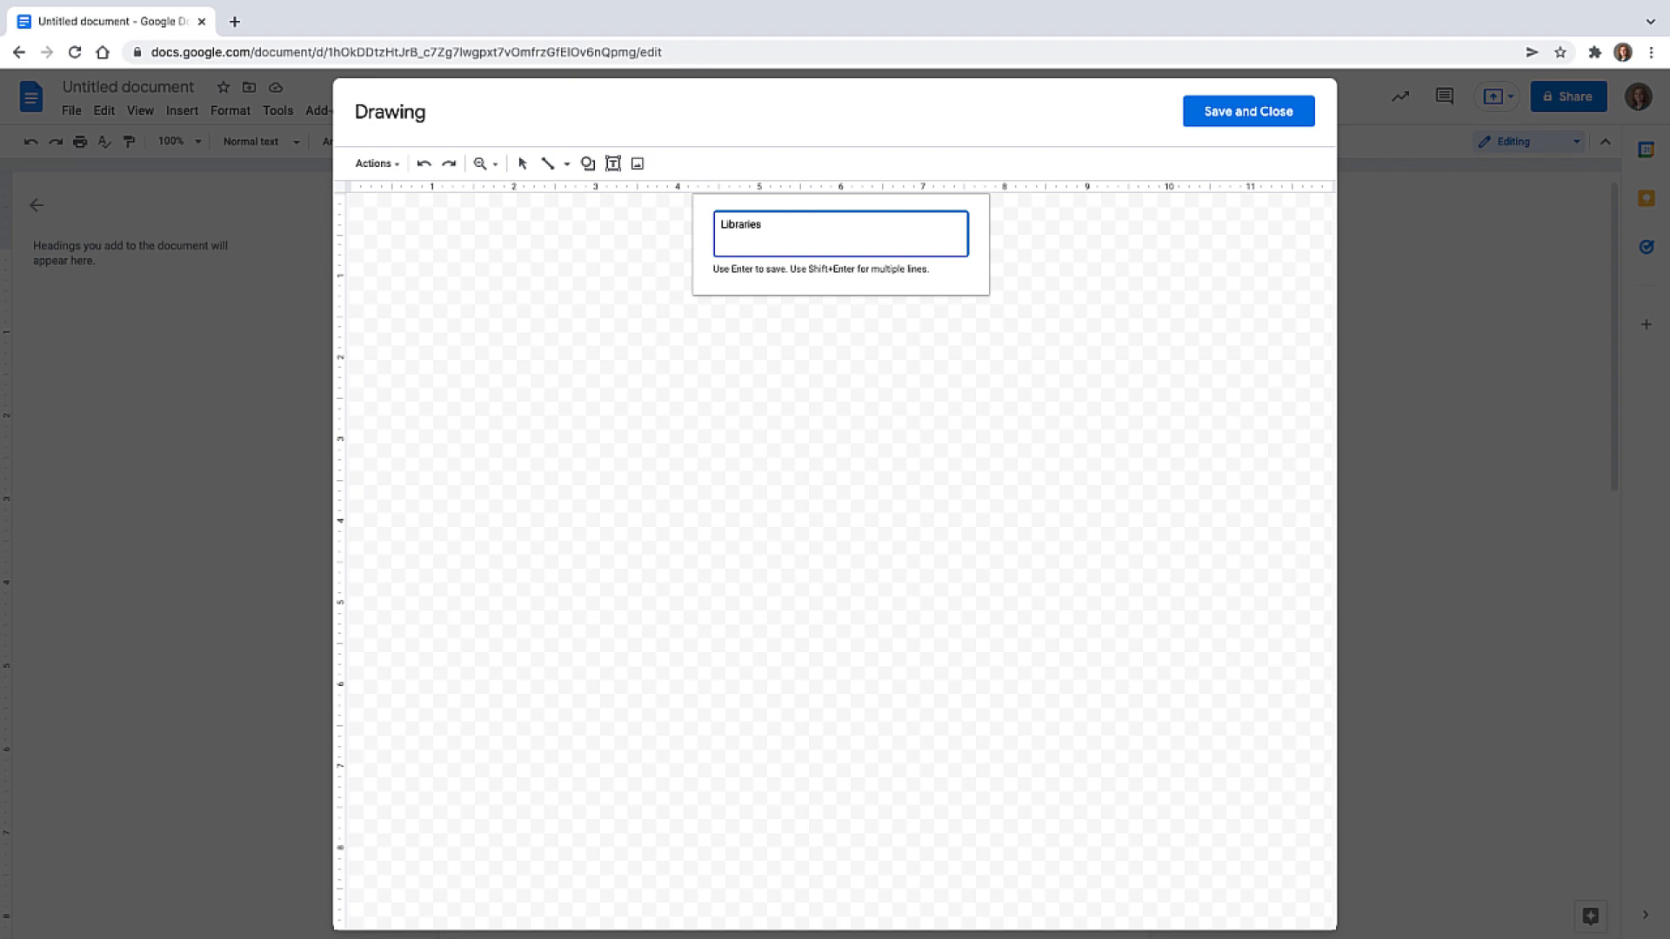
key(Return)
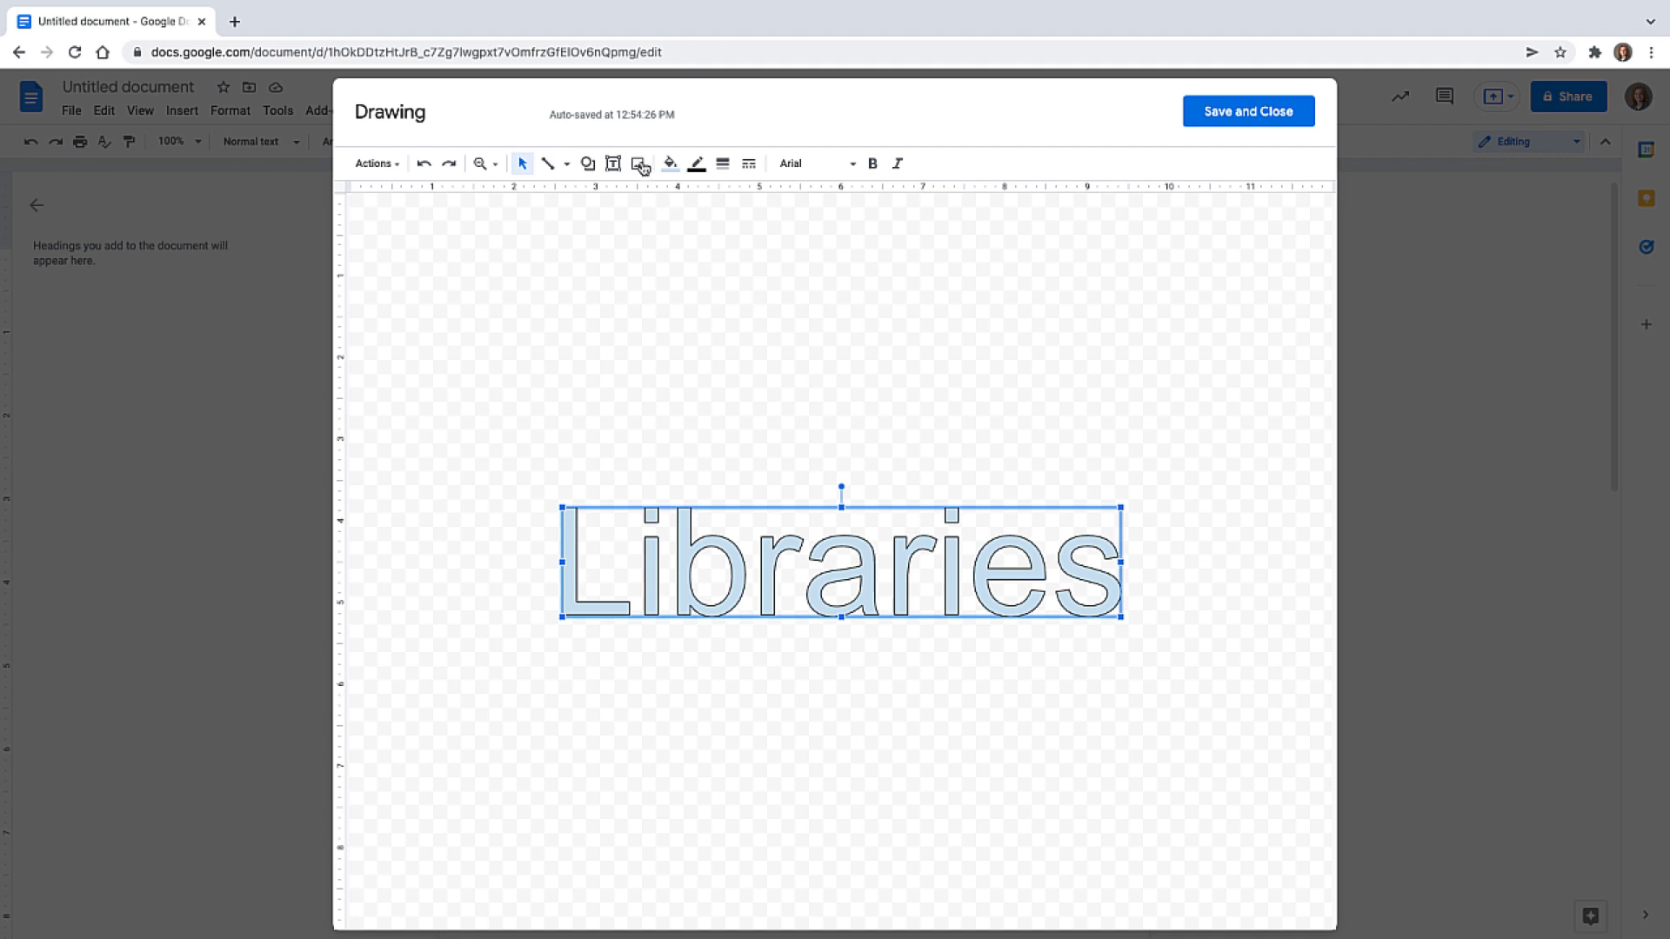
Step: Fill the "Libraries" word art with dark maroon and change its font to bold Courier New
click(669, 165)
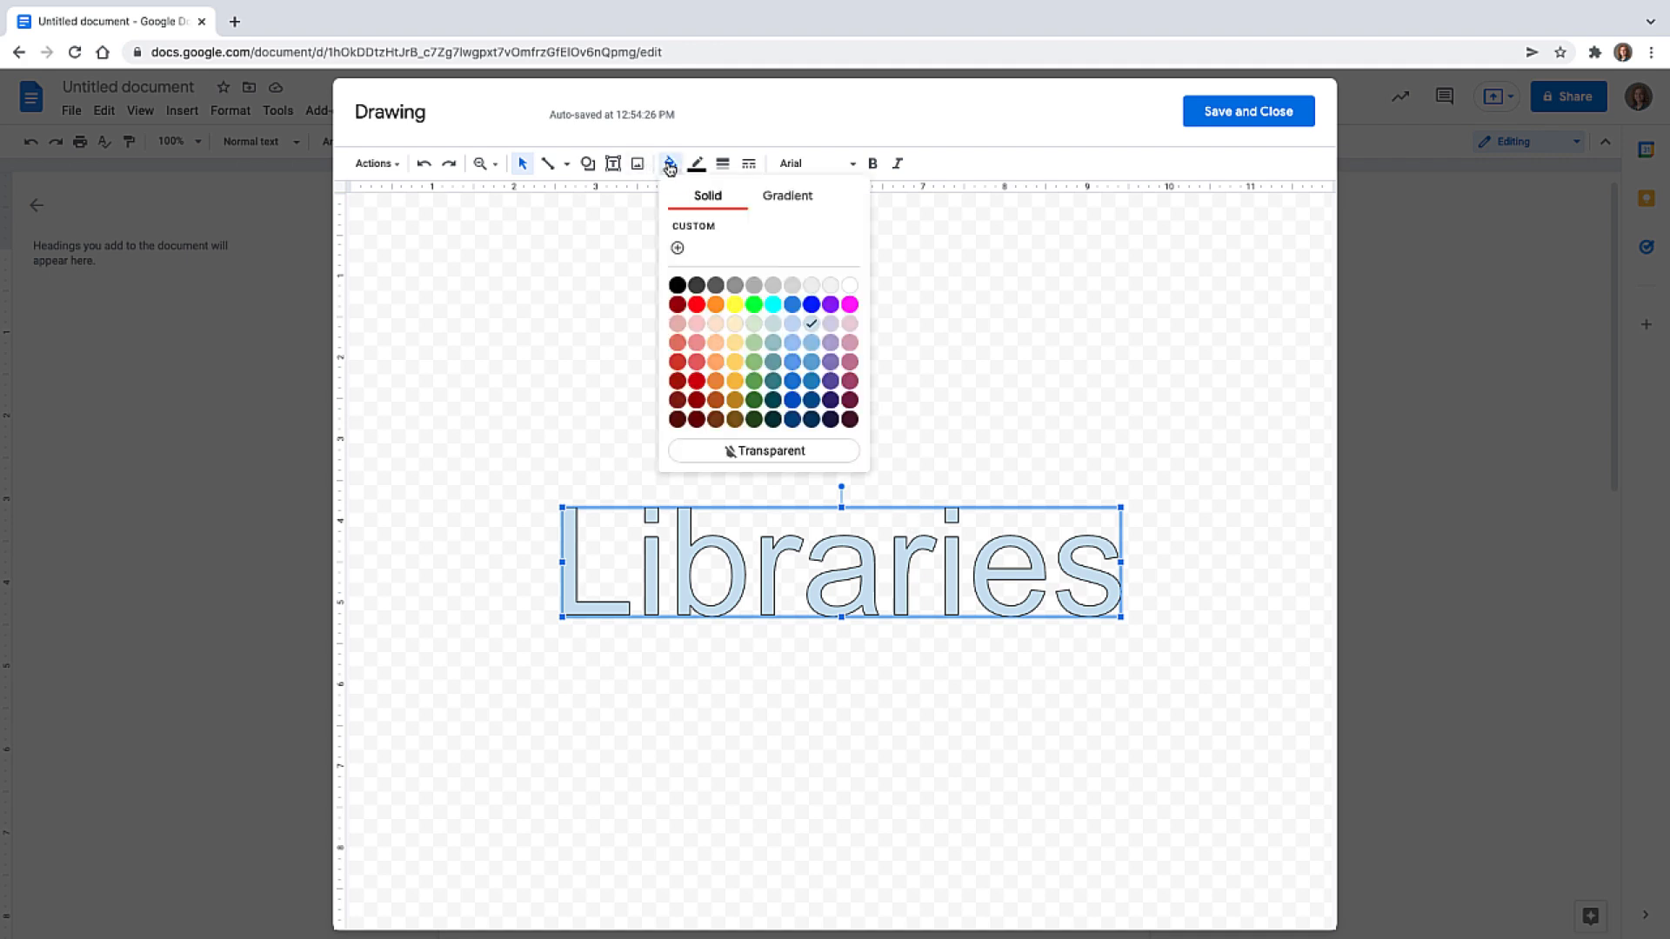
click(677, 422)
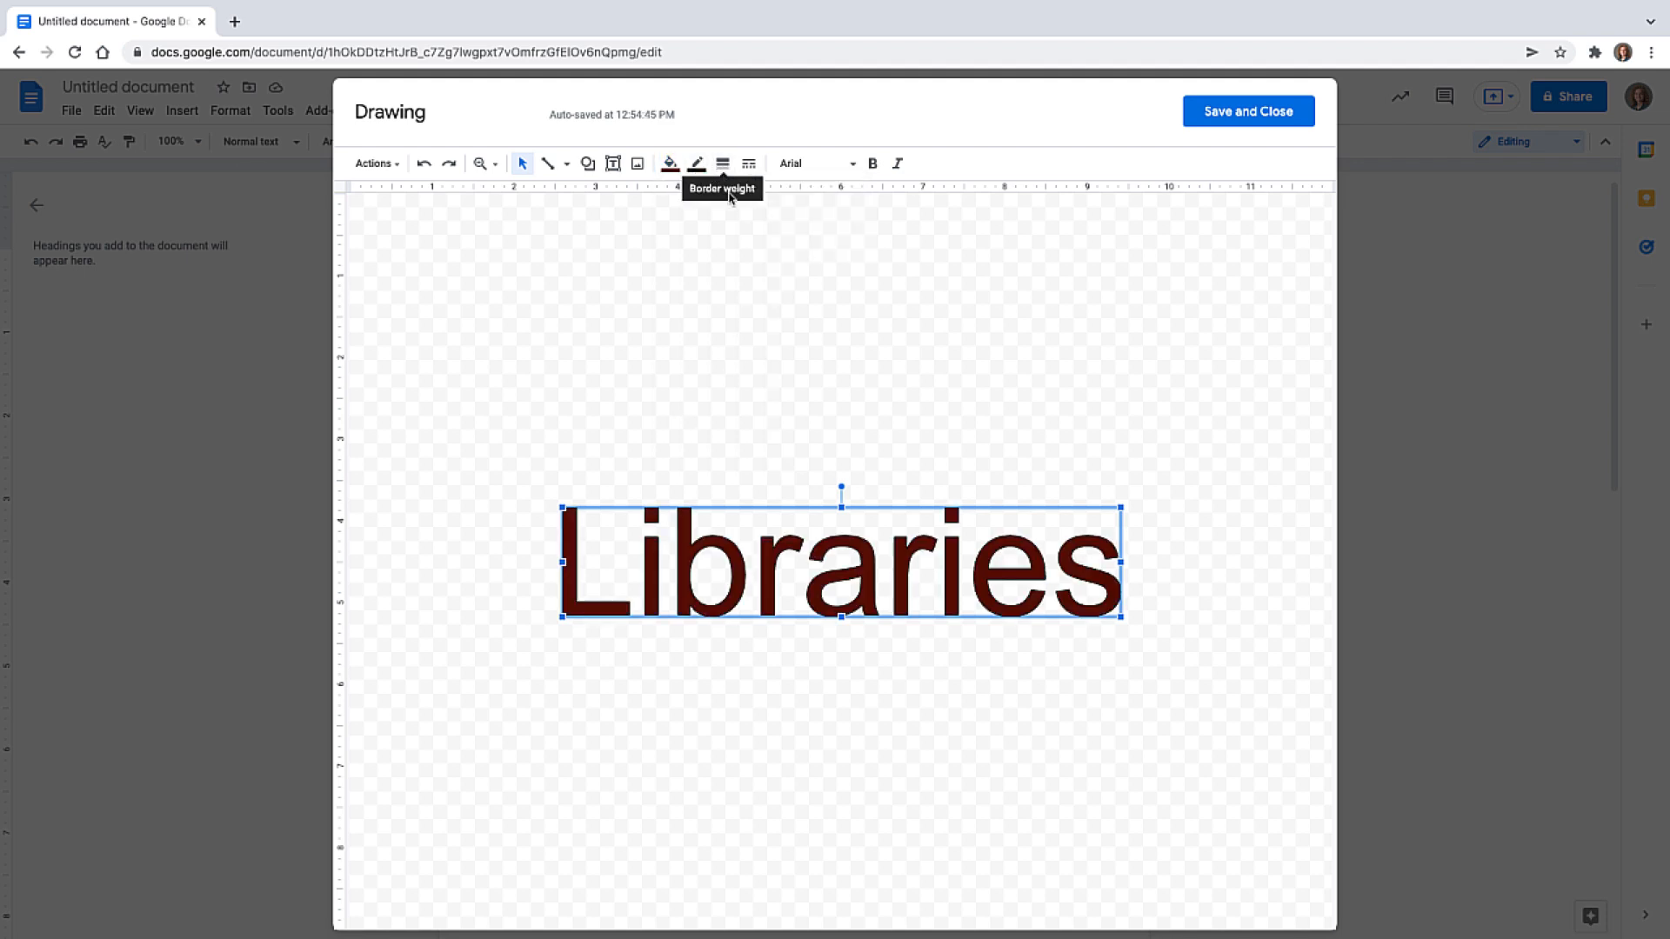
click(850, 165)
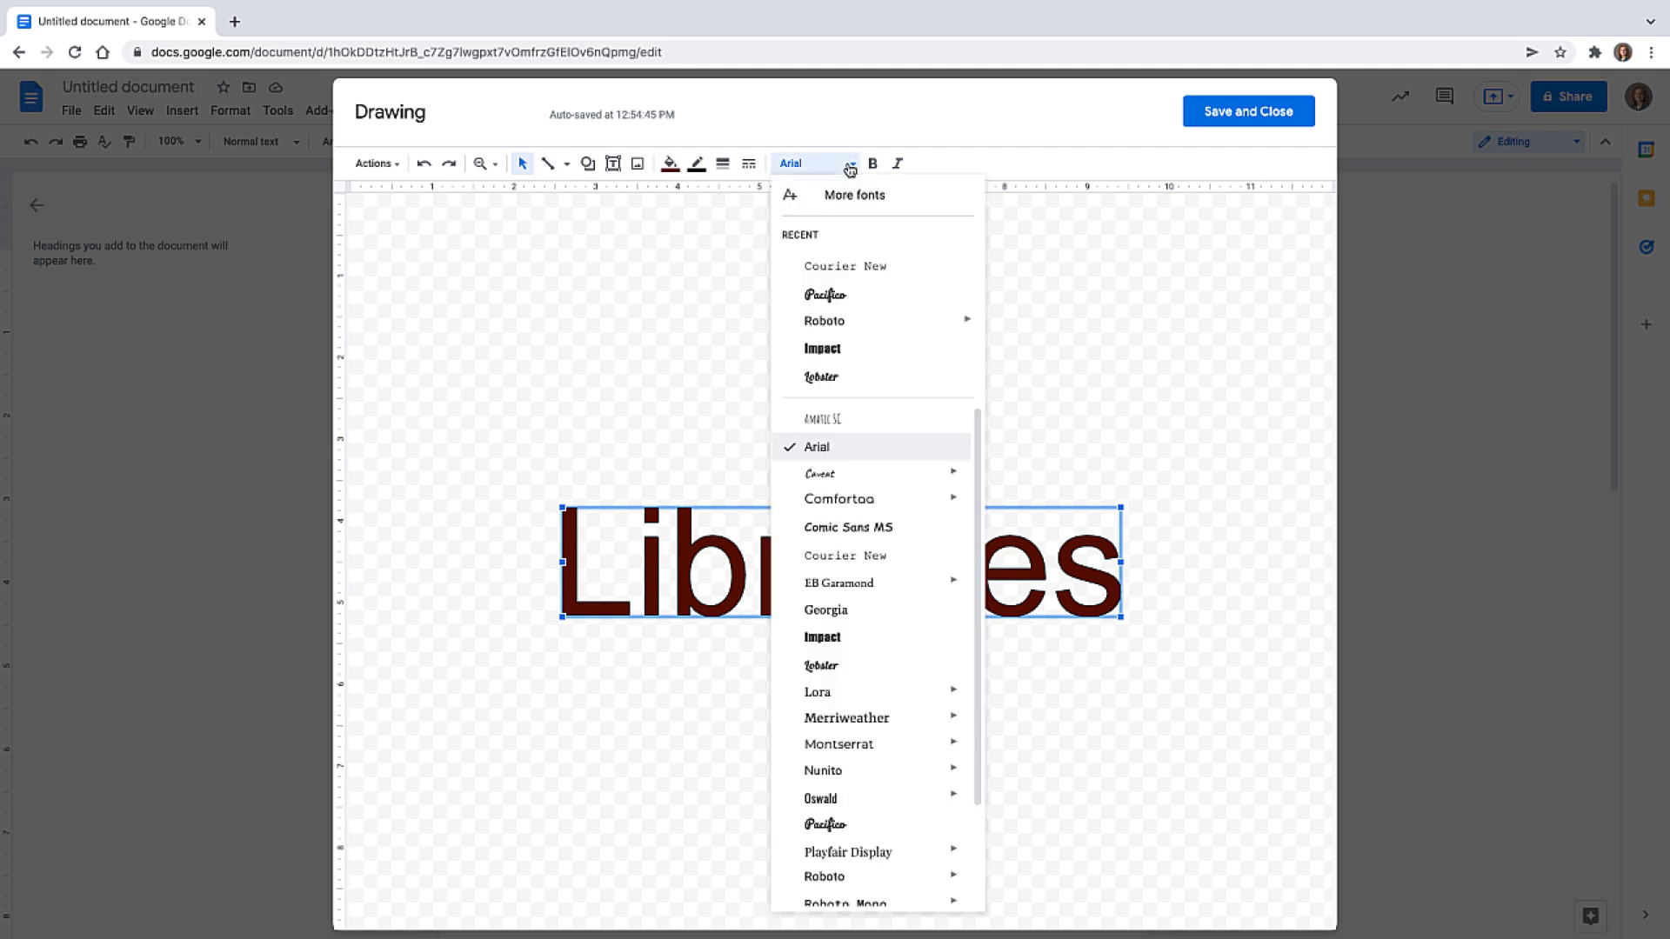
click(863, 268)
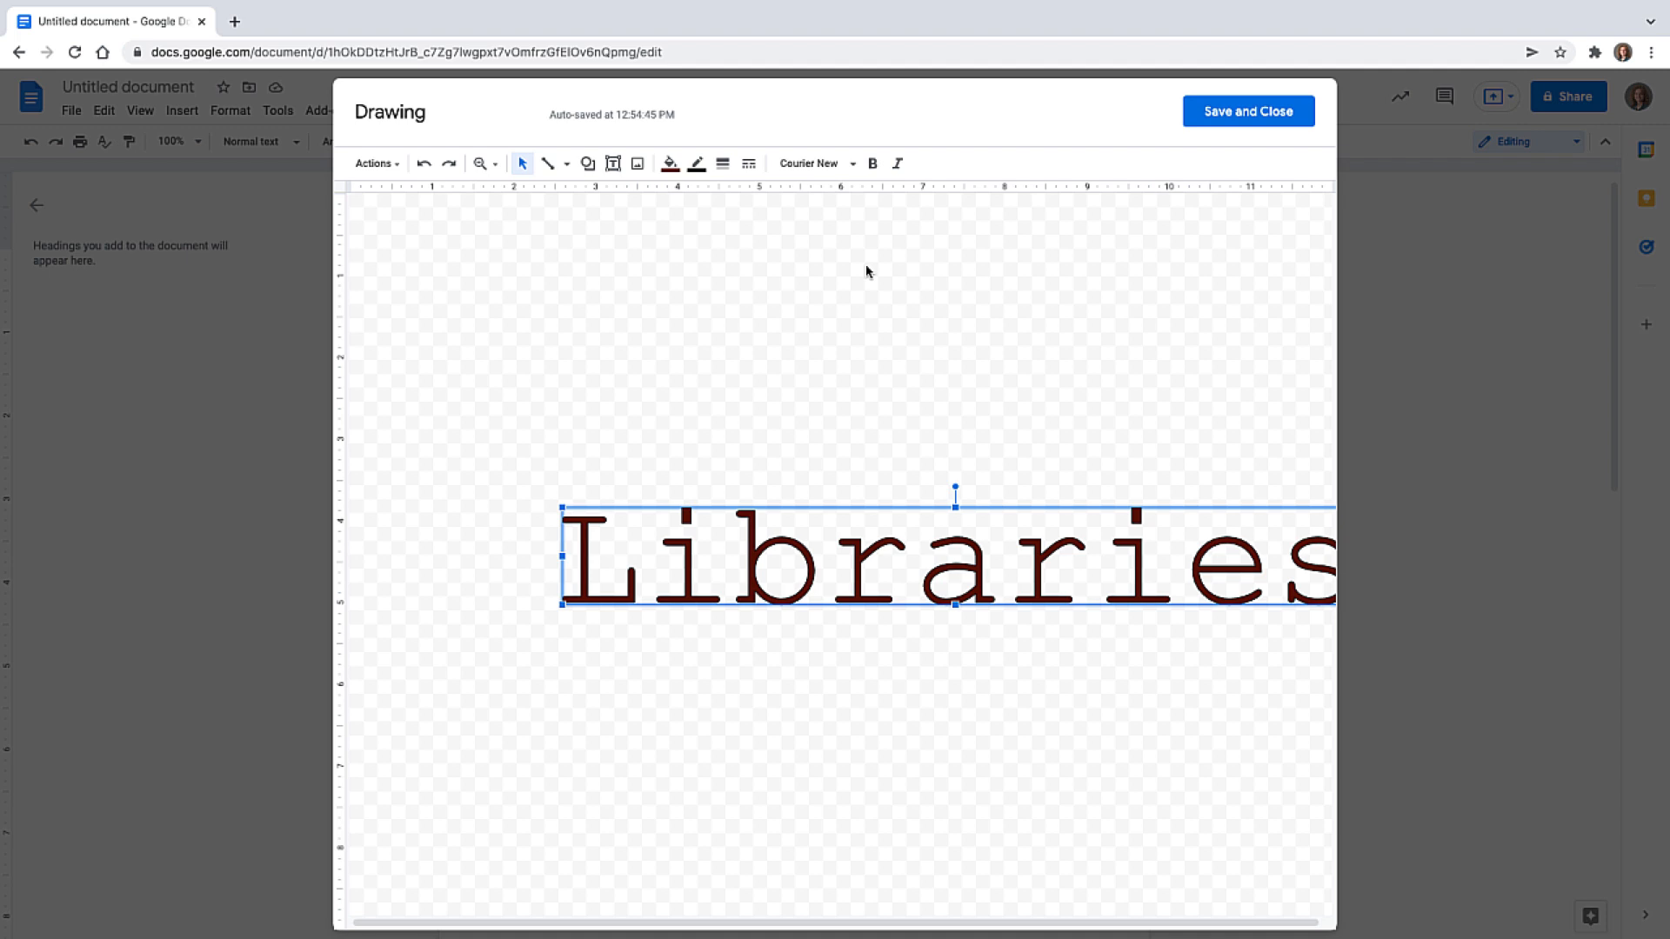
click(873, 165)
Step: Move the word art to the horizontal centre of the canvas and save the drawing into the document
drag(1054, 505, 935, 468)
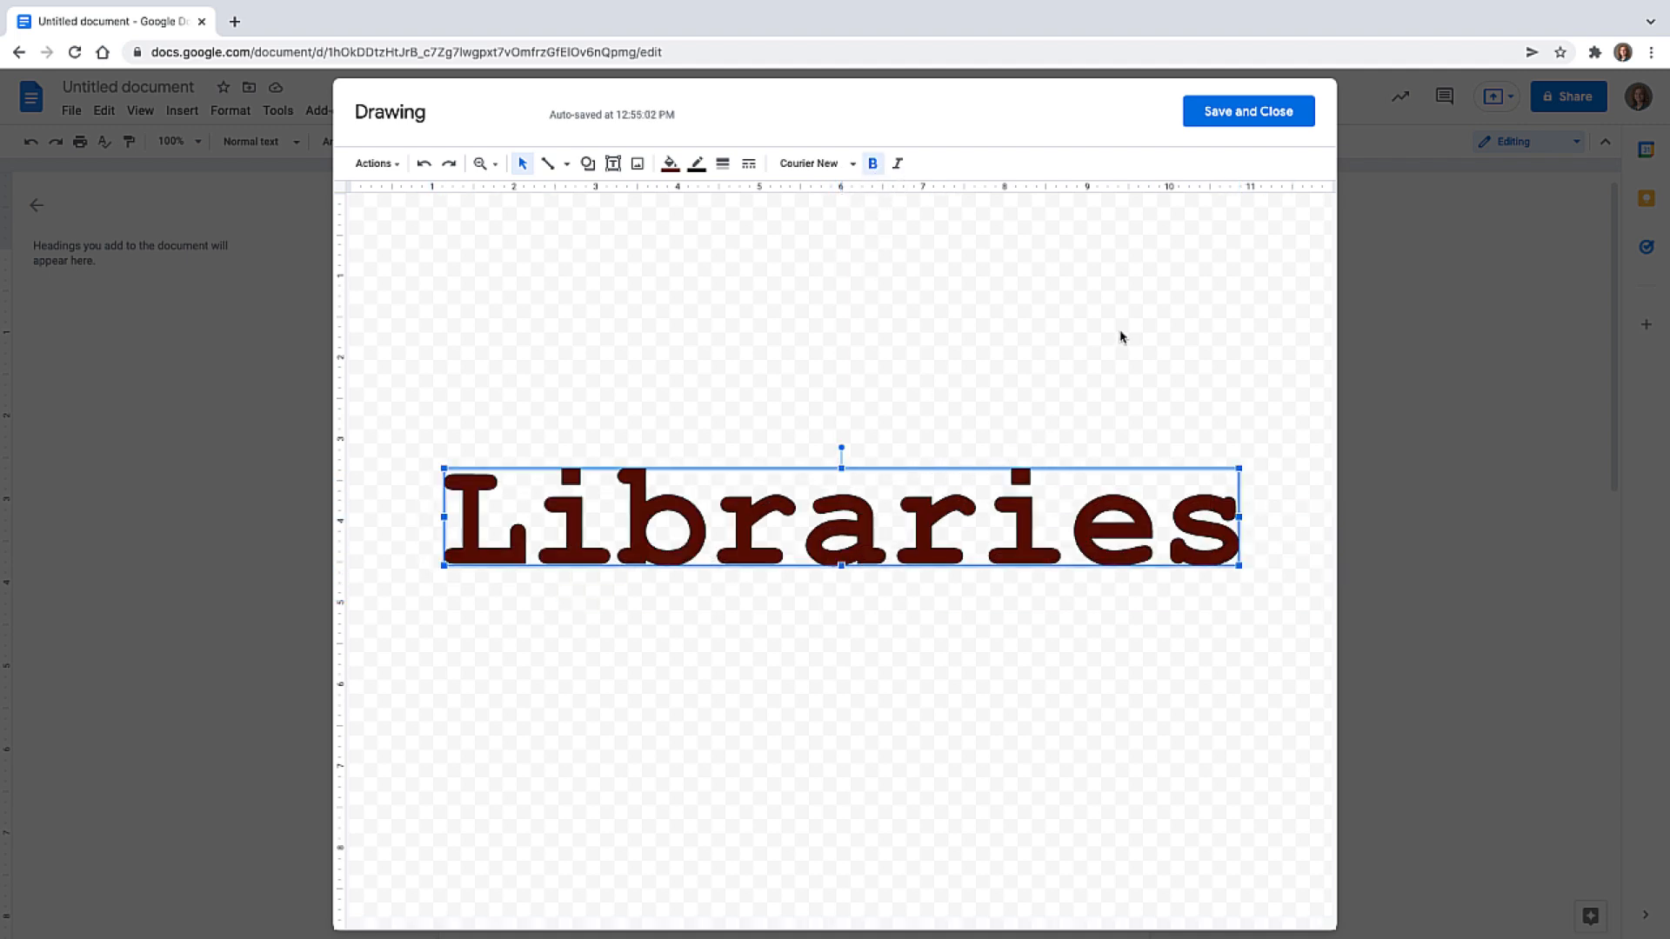
click(1215, 119)
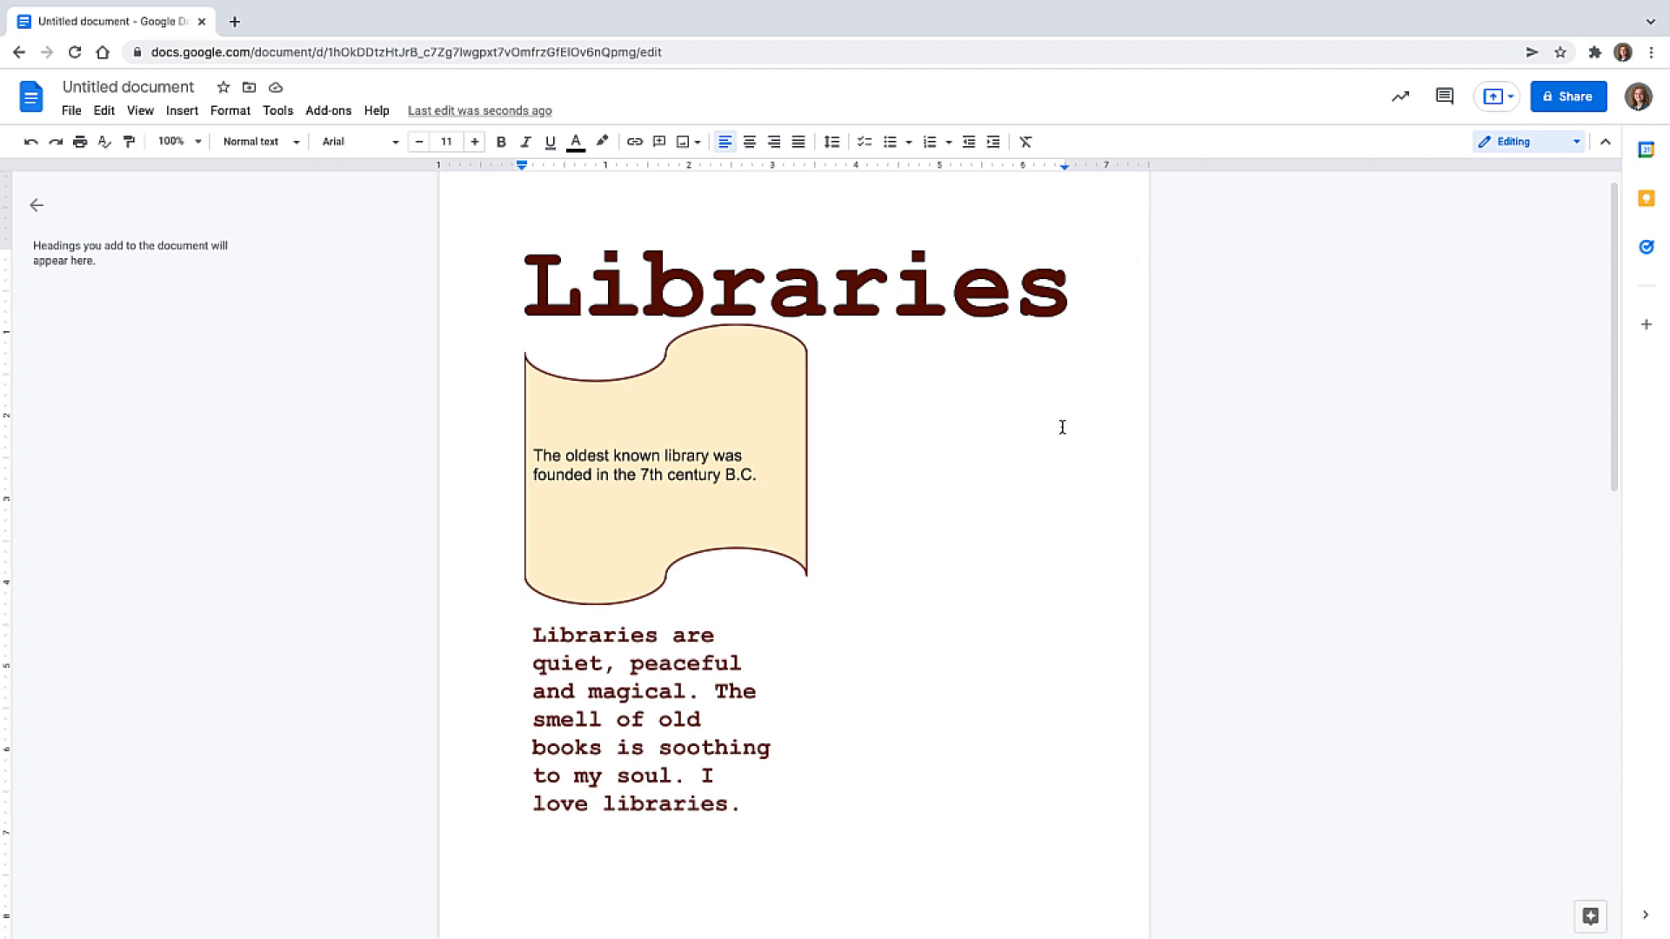
Step: Set the scroll shape with the oldest-library fact in front of text and move it to the right of the "Libraries are quiet" text
click(772, 418)
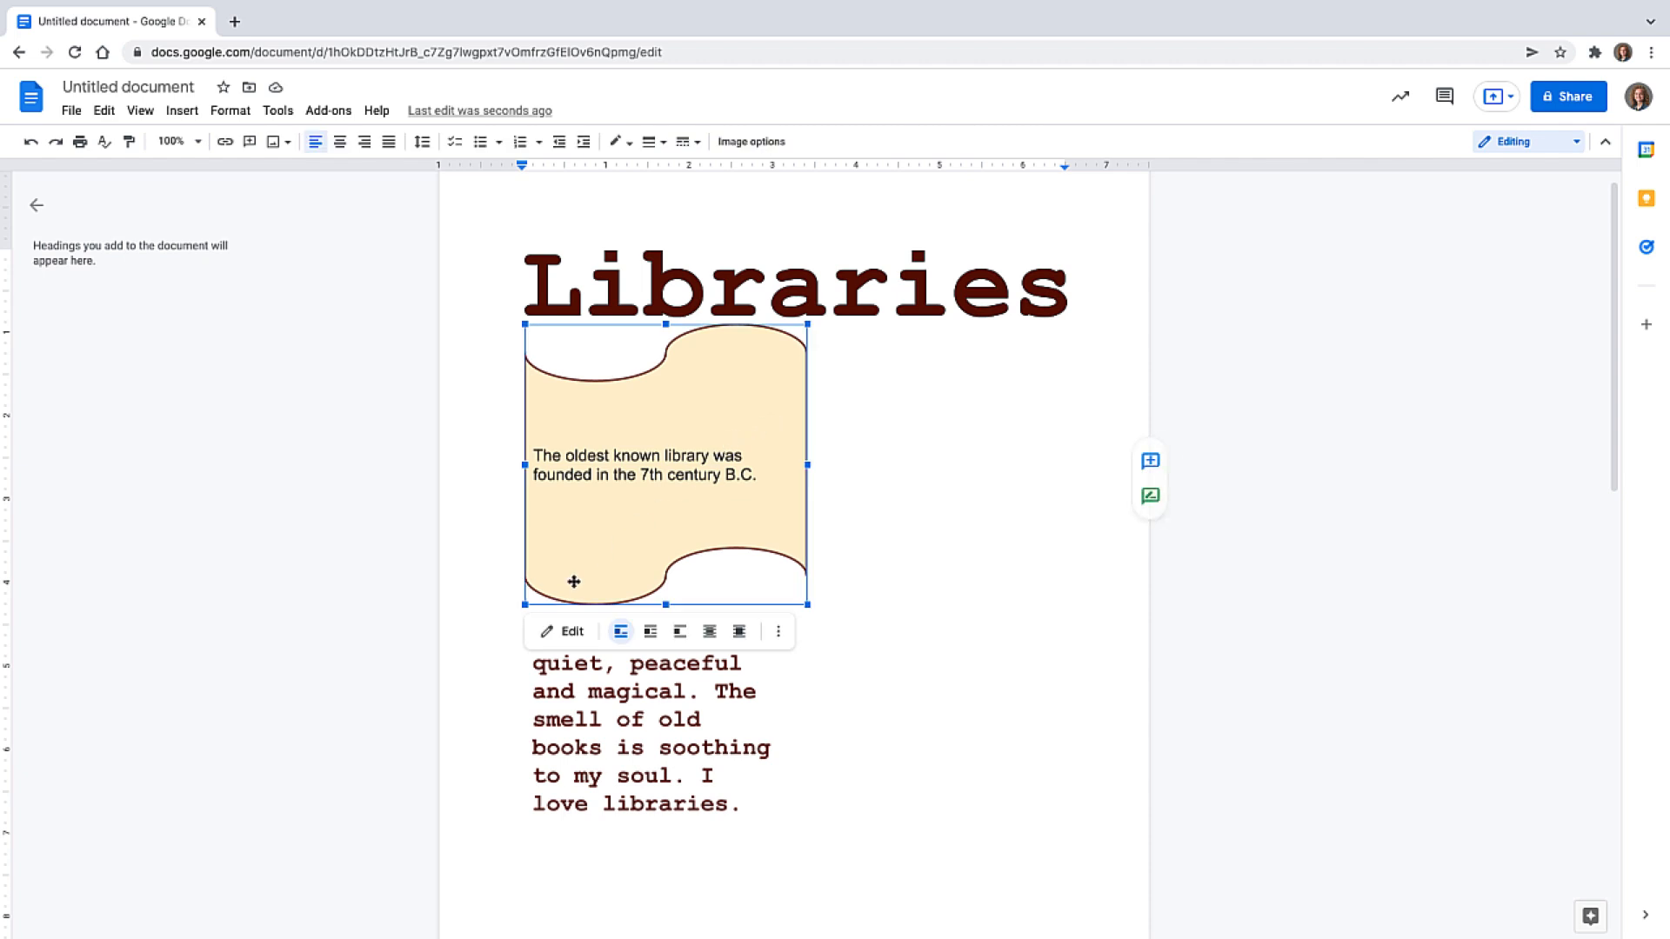
click(740, 633)
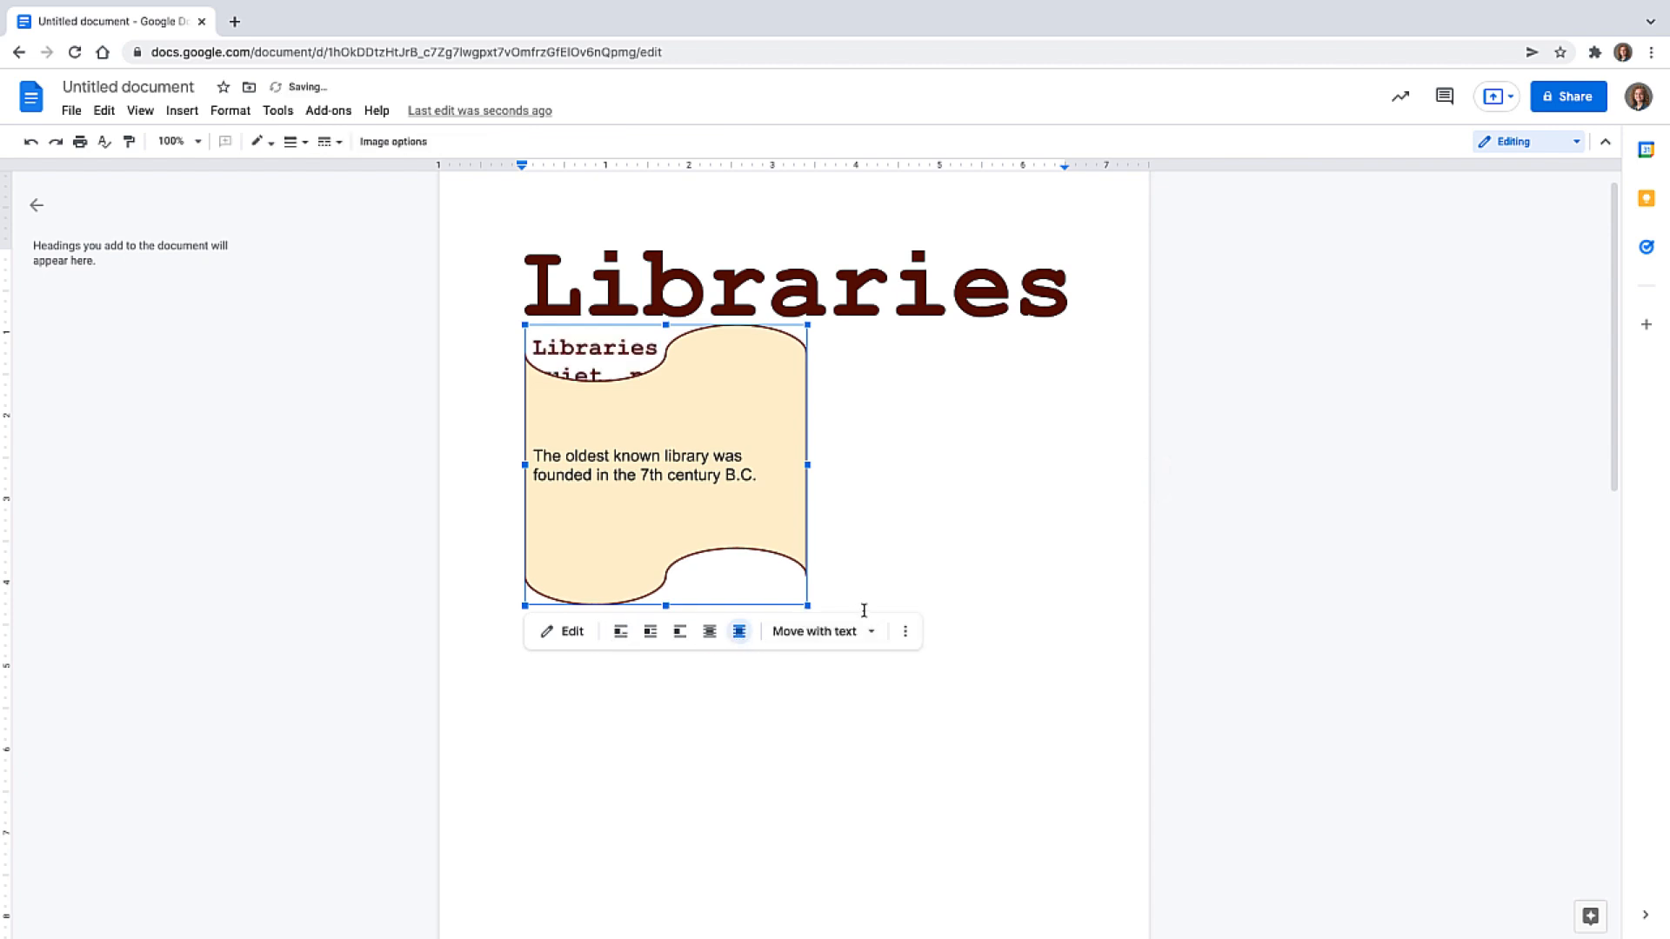
mouse_move(657, 484)
mouse_down()
mouse_move(976, 496)
mouse_move(964, 490)
mouse_up()
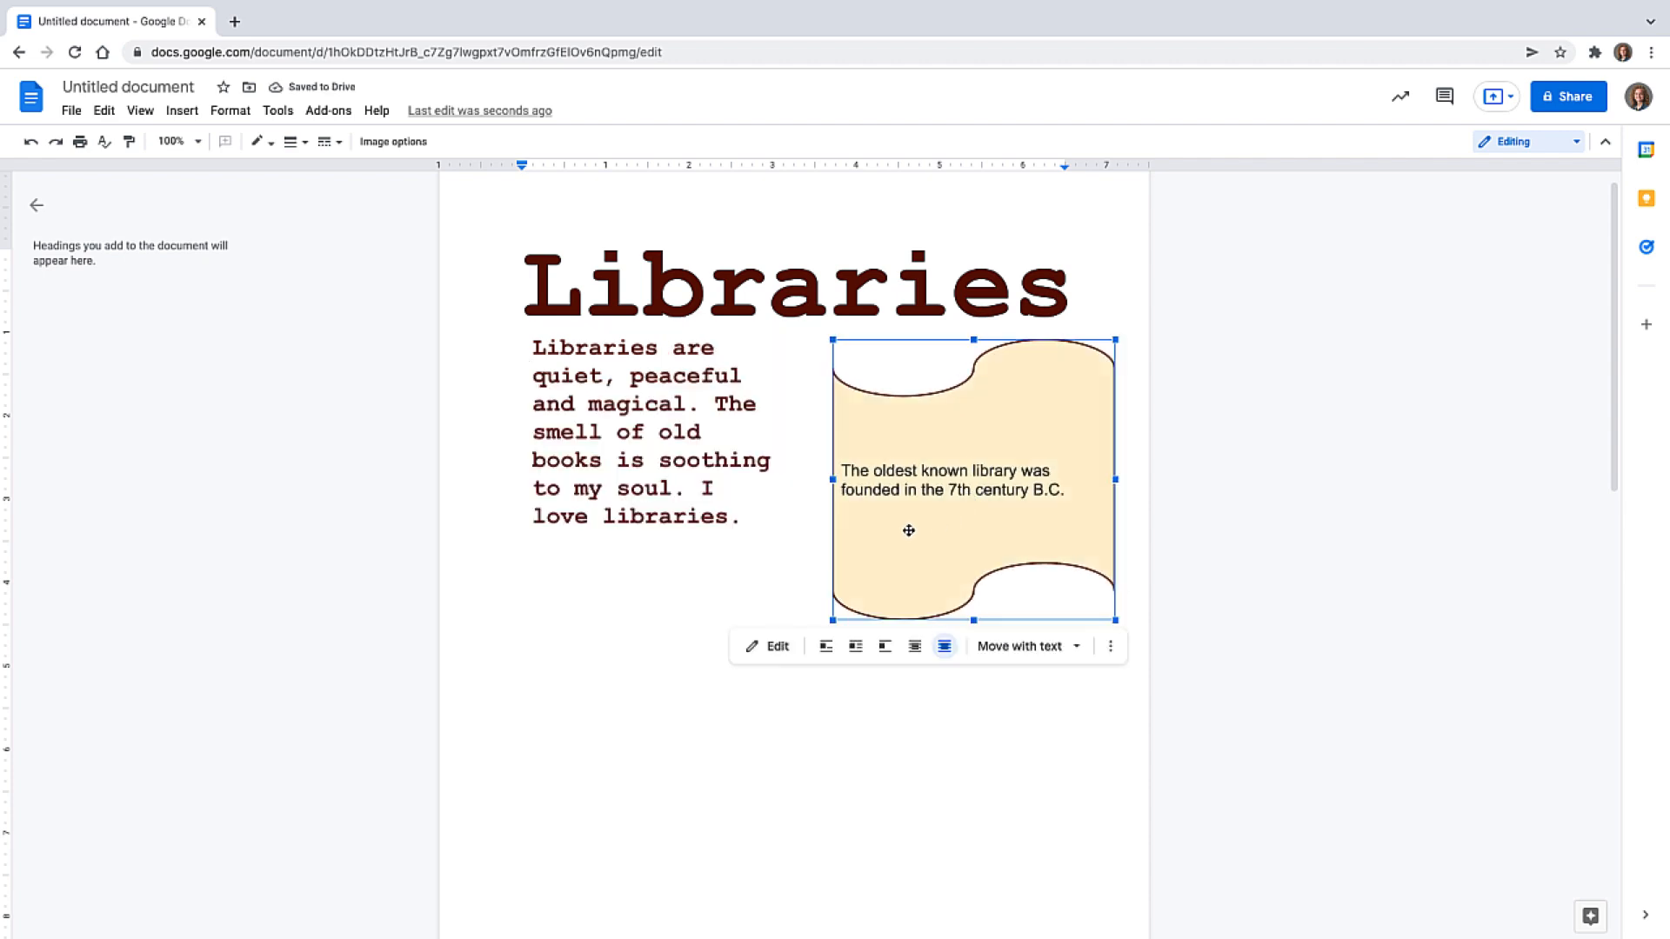
Step: Set the "Libraries are quiet" text box in front of text
click(631, 432)
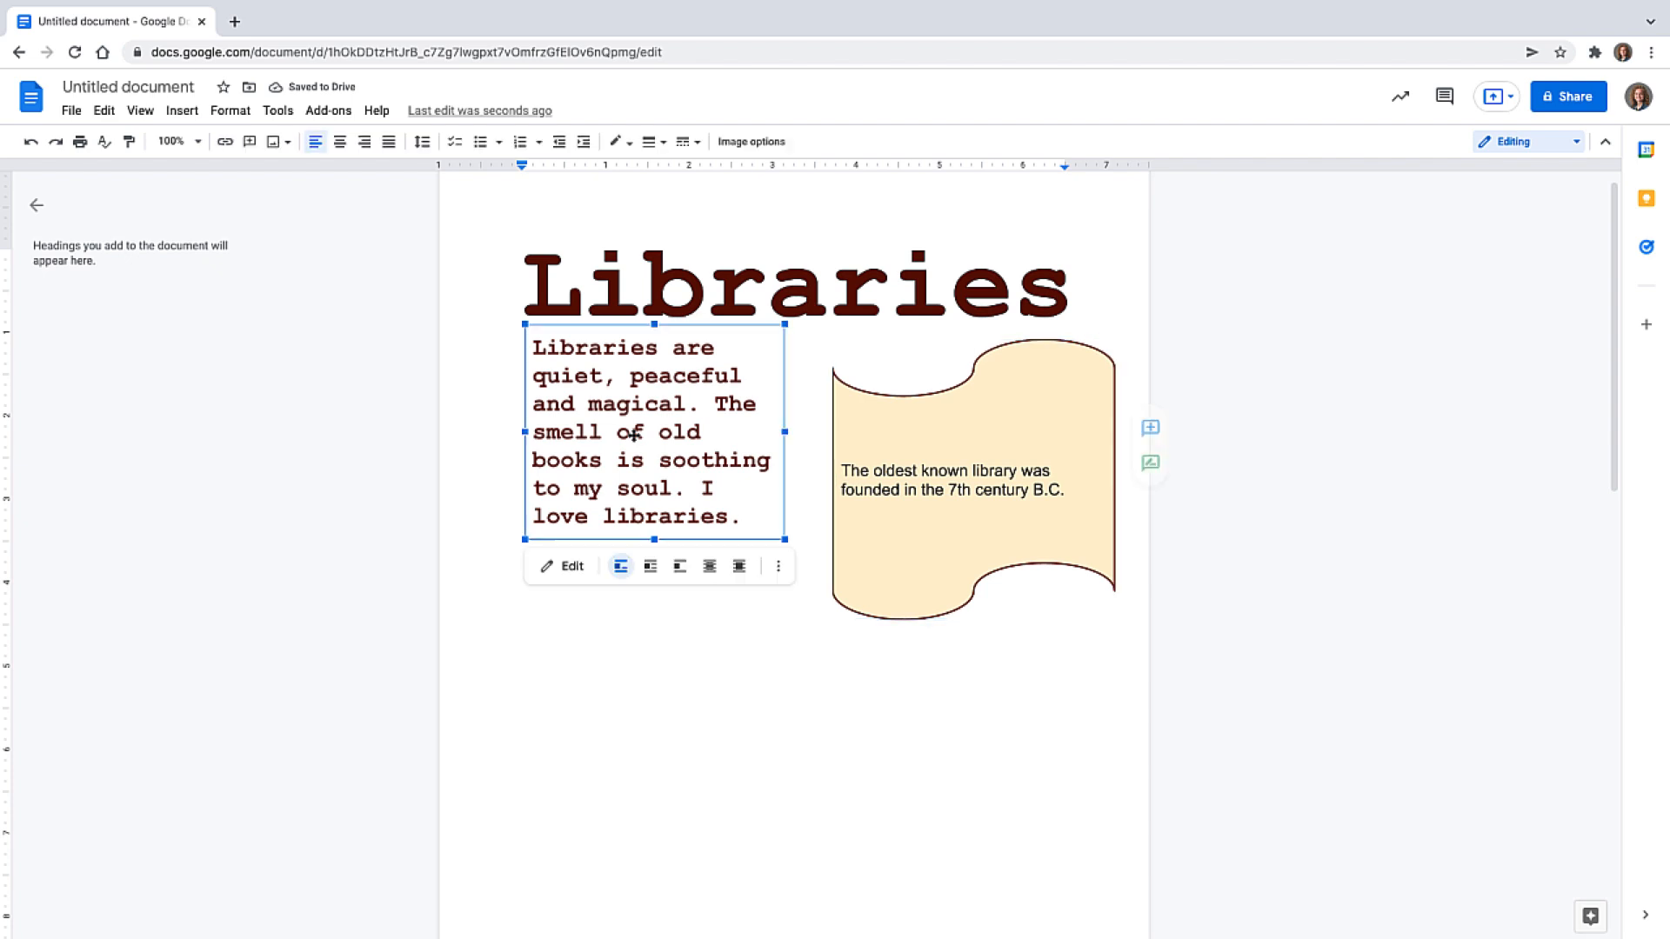
click(739, 567)
key(ctrl+z)
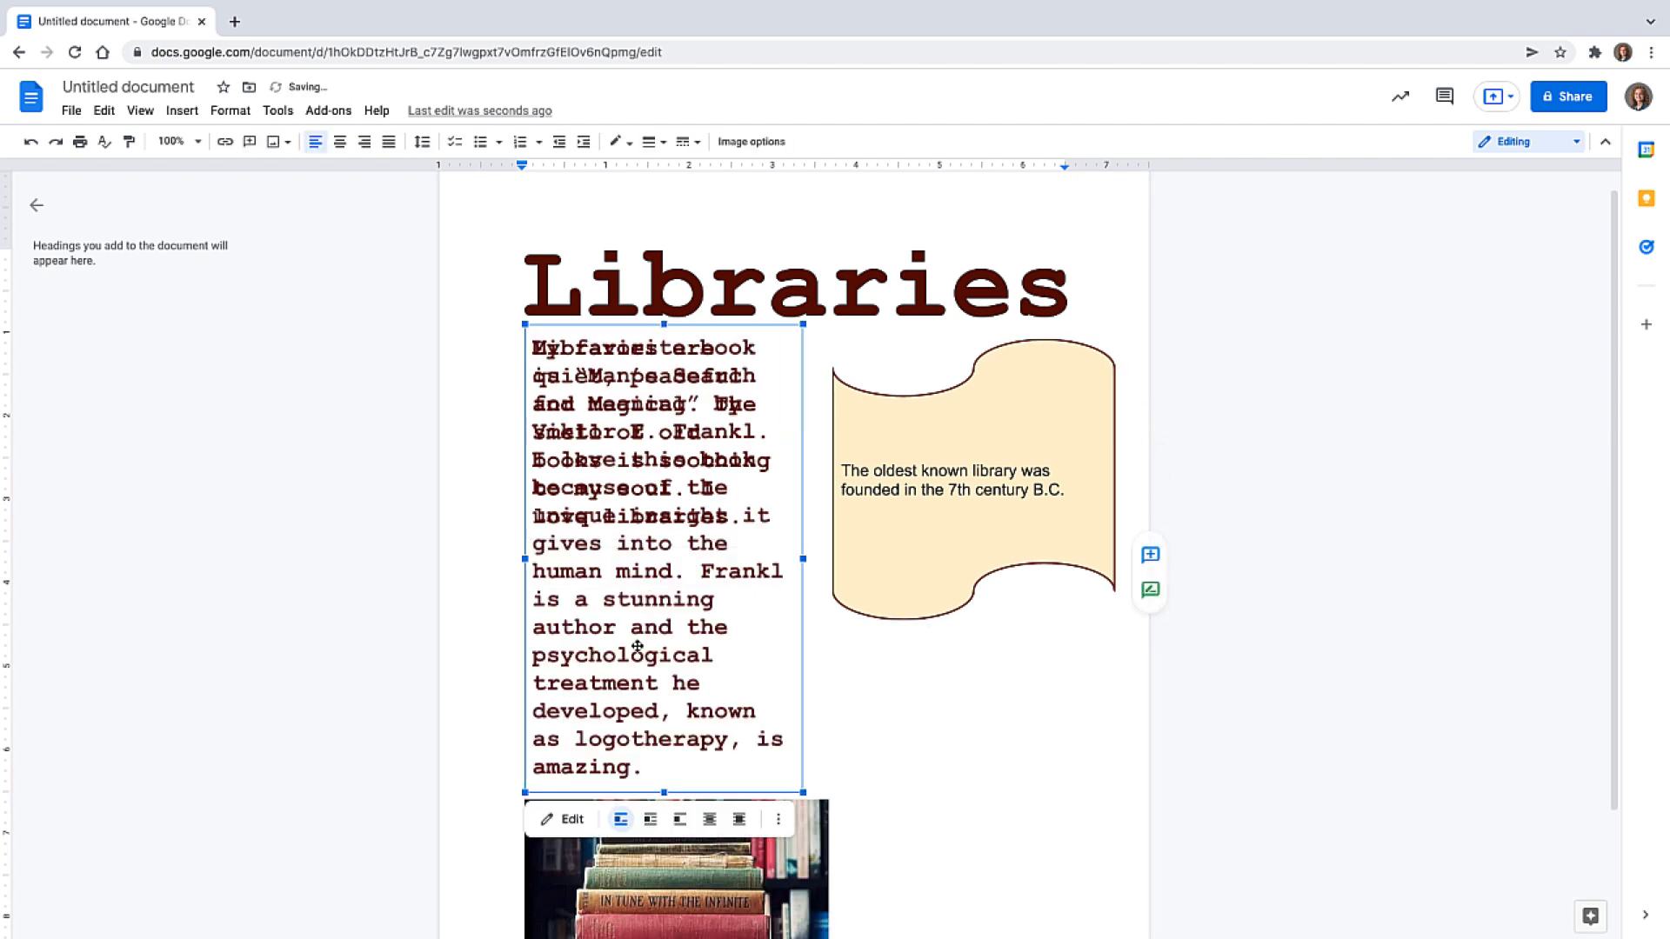
Step: Set the "My favorite book" text box in front of text
click(740, 819)
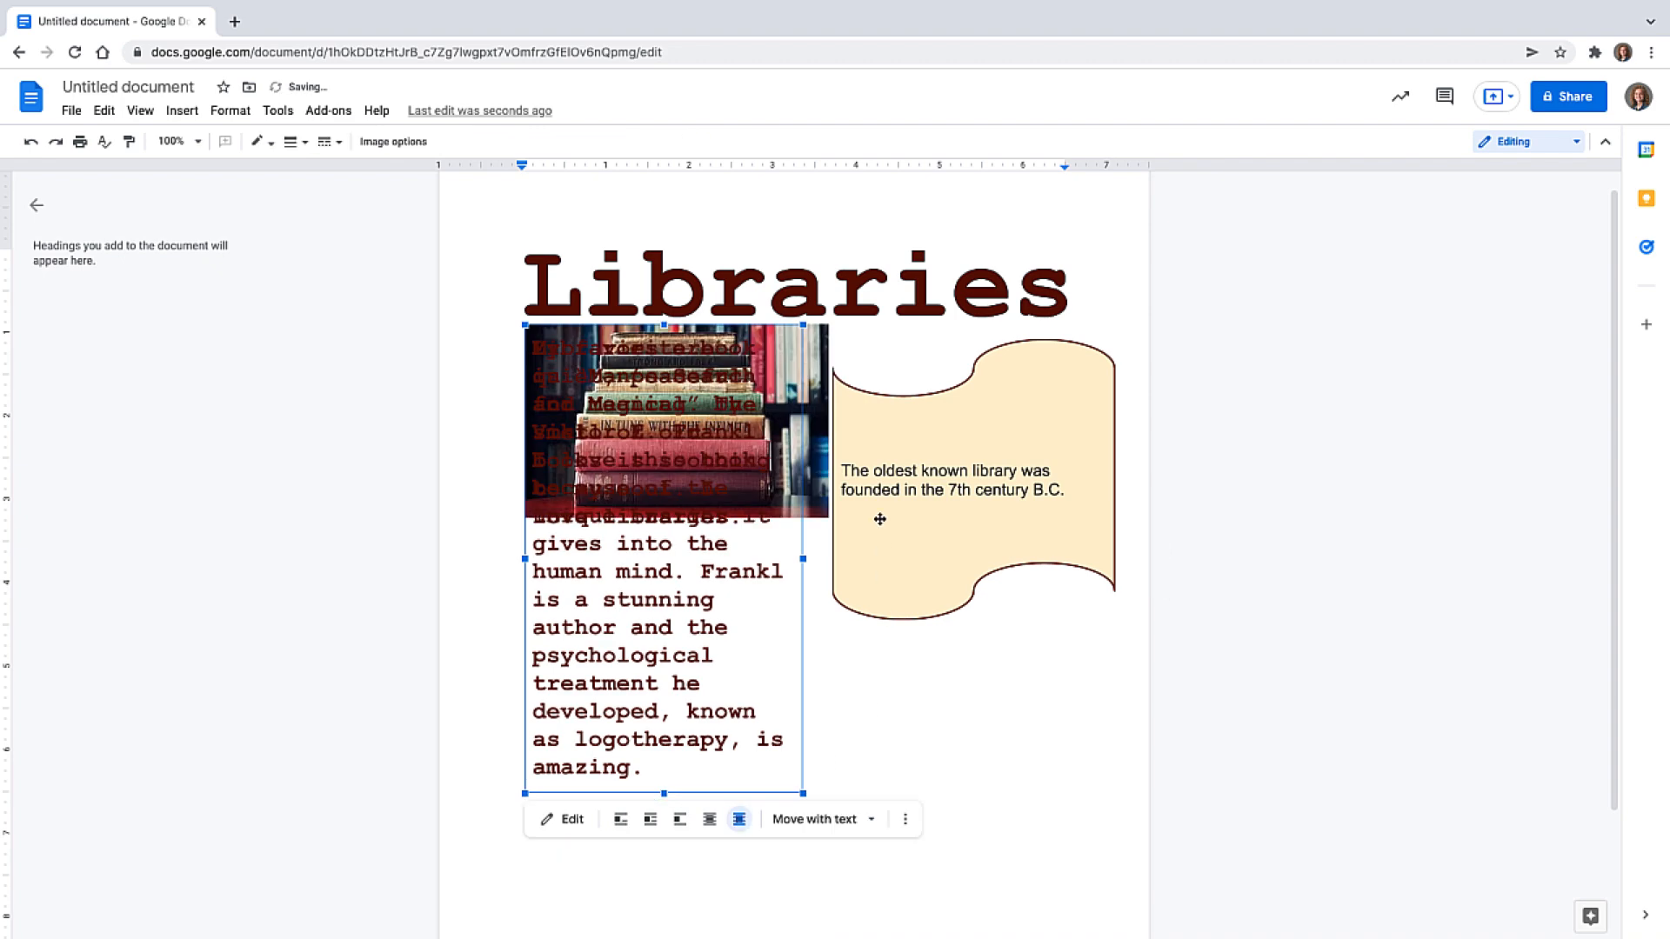
click(818, 479)
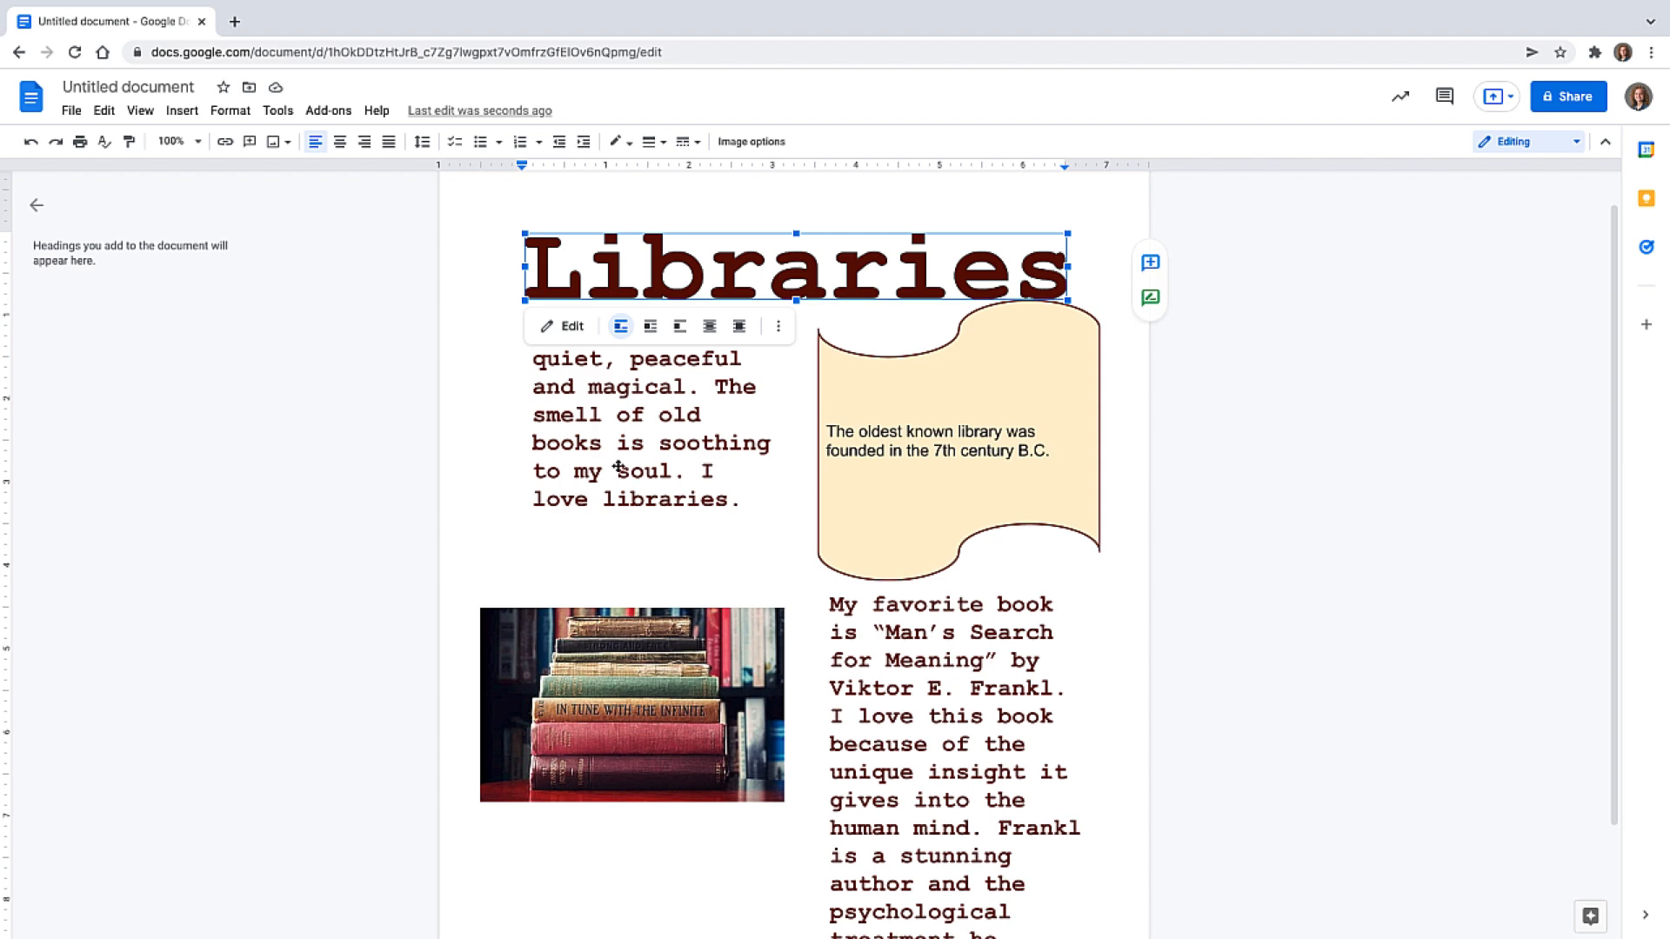
Step: Place the books image below the left part of the "Libraries" title and the "Libraries are quiet" text box beside it on the right
drag(595, 443, 536, 441)
drag(854, 496, 513, 696)
drag(748, 745, 988, 386)
Step: Move the "My favorite book" text box below the books image and the scroll shape below the "Libraries are quiet" text
click(988, 710)
drag(987, 710, 626, 546)
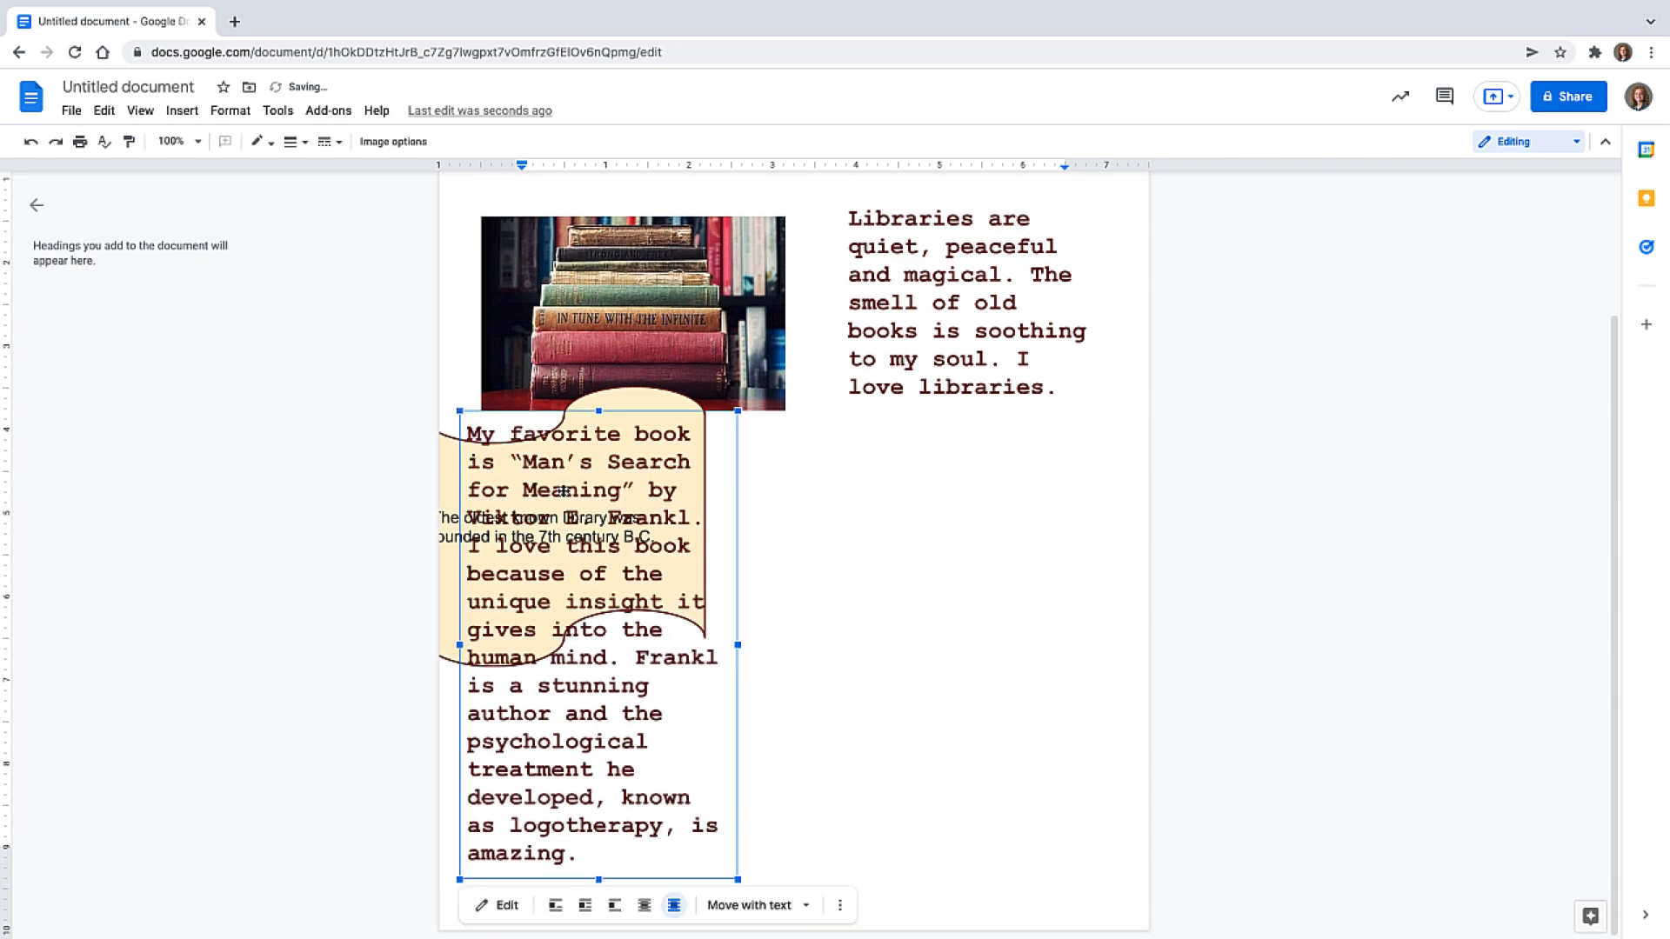
drag(448, 514, 845, 584)
drag(591, 602, 654, 619)
click(1268, 669)
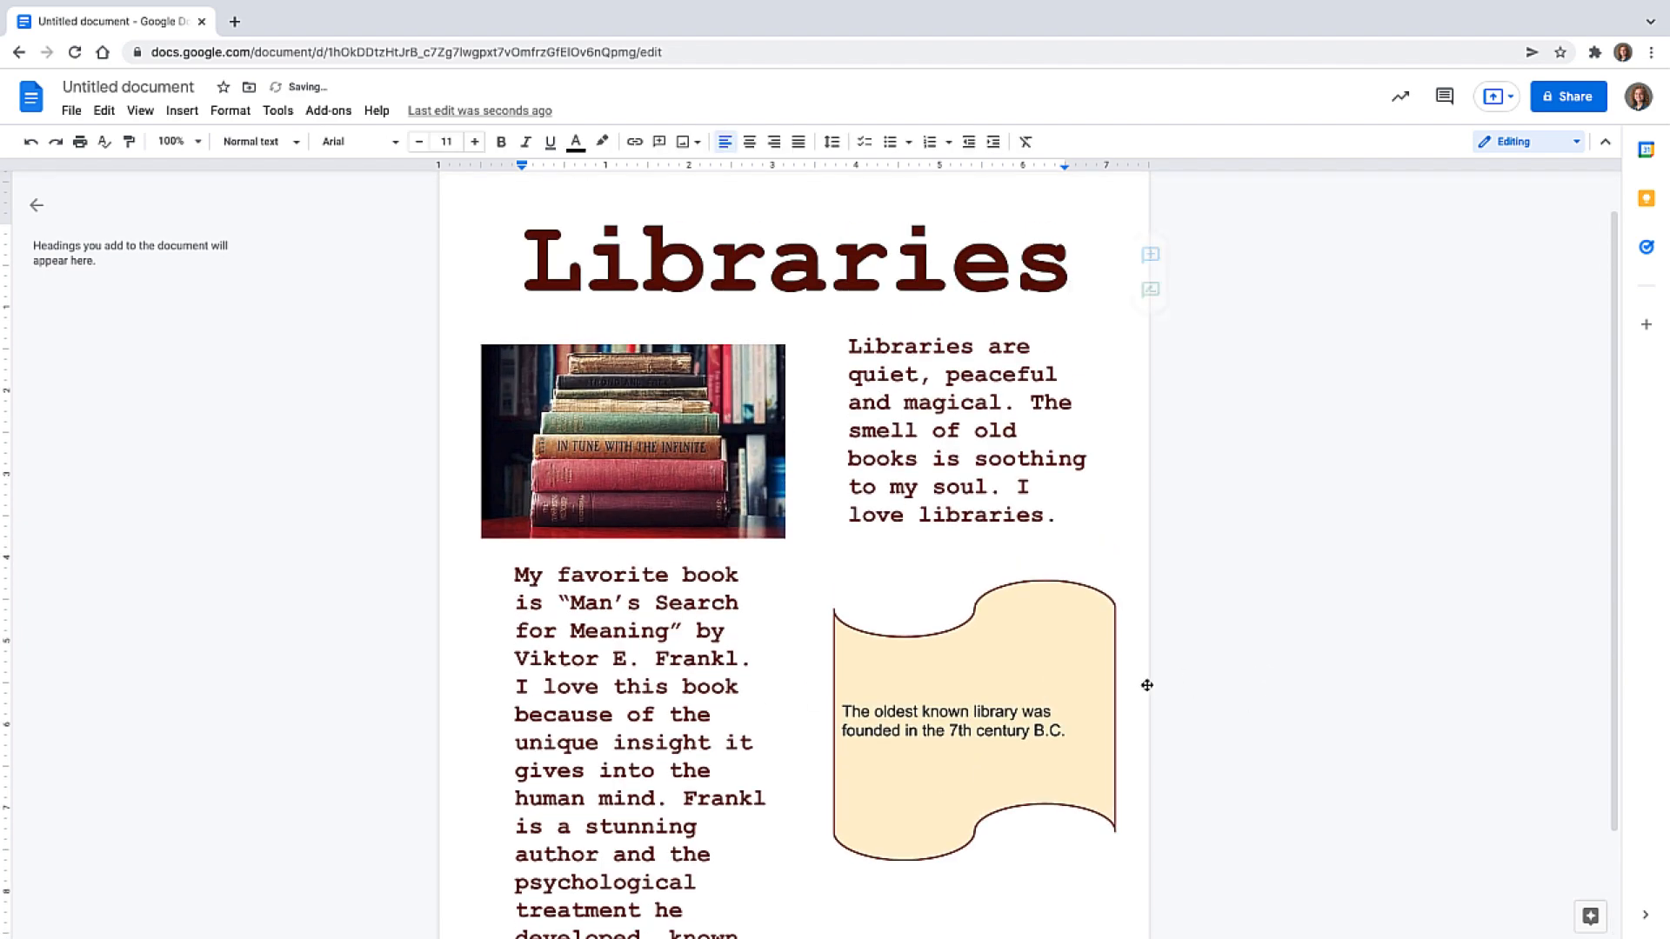
drag(1048, 682, 1033, 701)
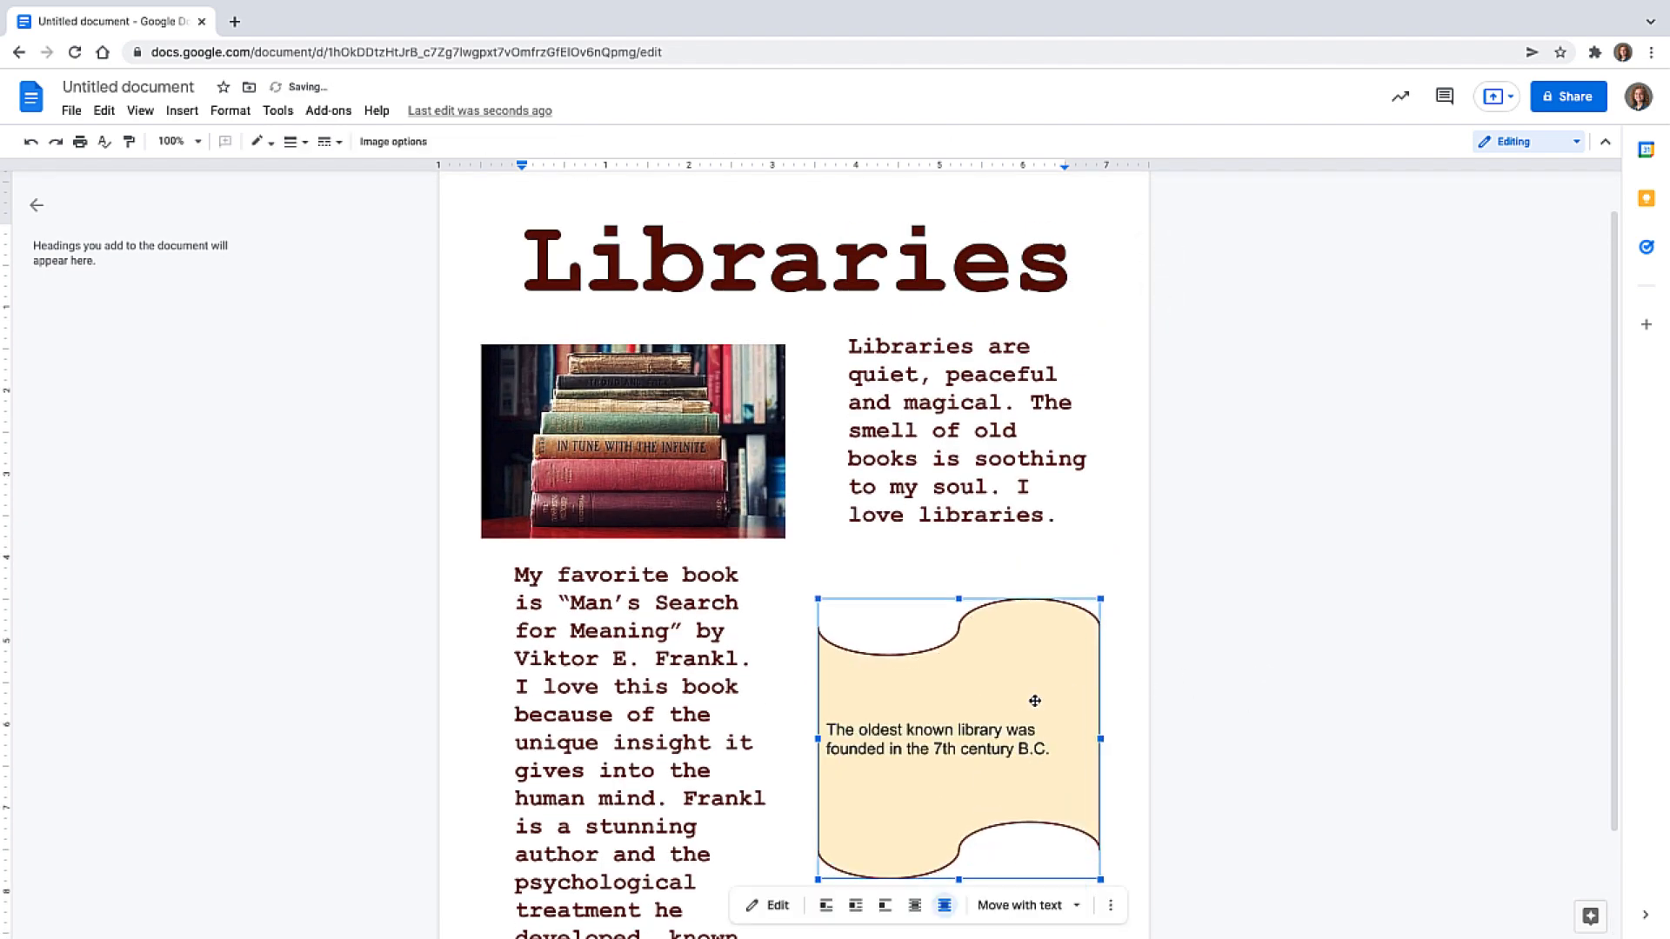
click(1253, 684)
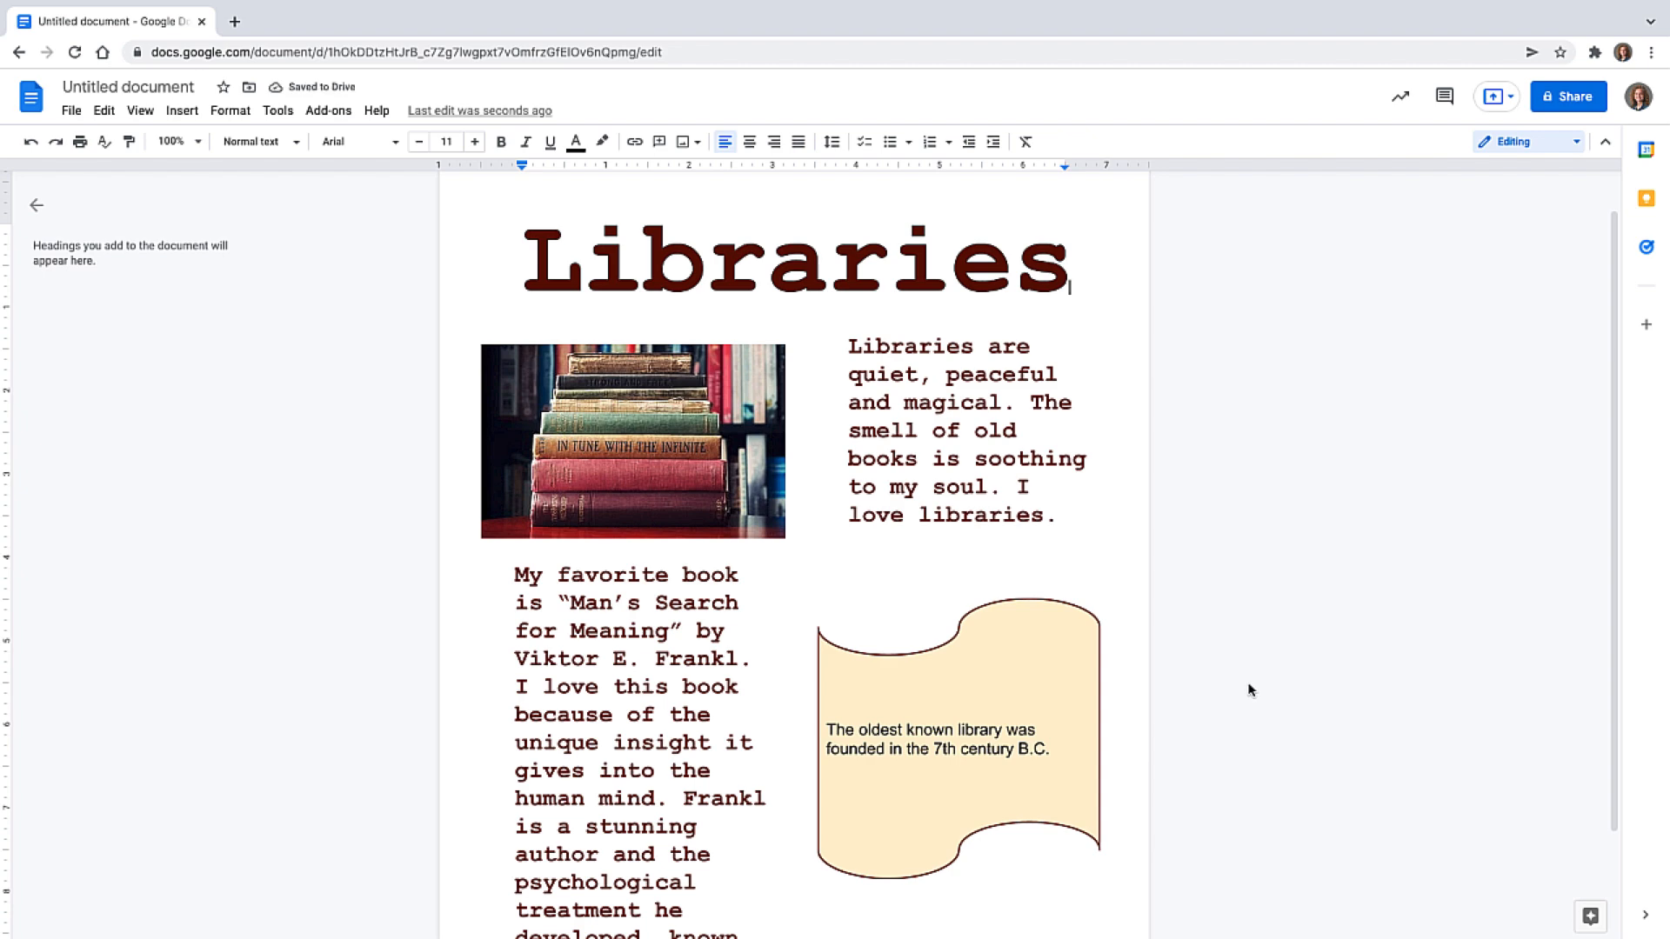